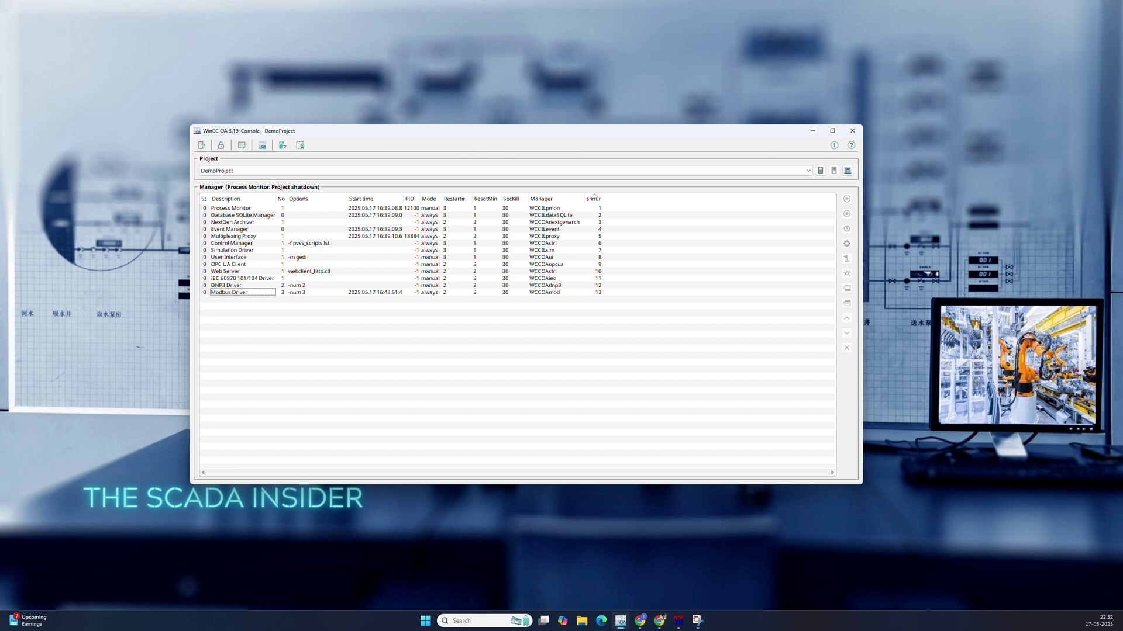
Bring up Protocol Test Harness and arrange its window side by side with the WinCC OA console.
{"action": "left_click", "coordinate": [678, 621]}
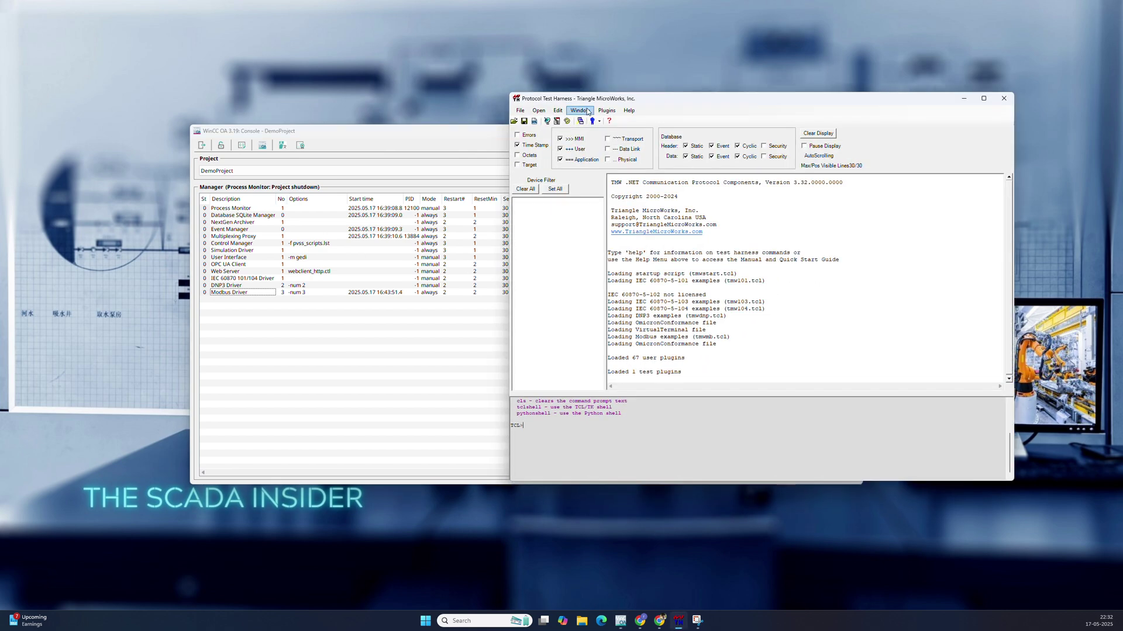
{"action": "left_click_drag", "start_coordinate": [588, 101], "coordinate": [667, 100]}
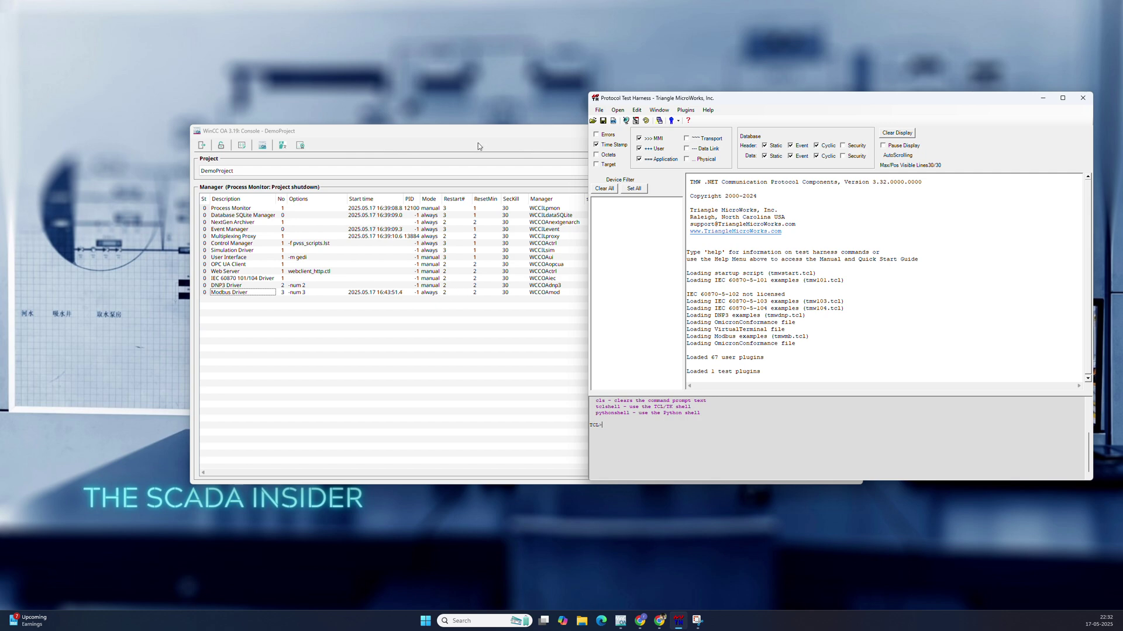
{"action": "left_click_drag", "start_coordinate": [476, 138], "coordinate": [340, 92]}
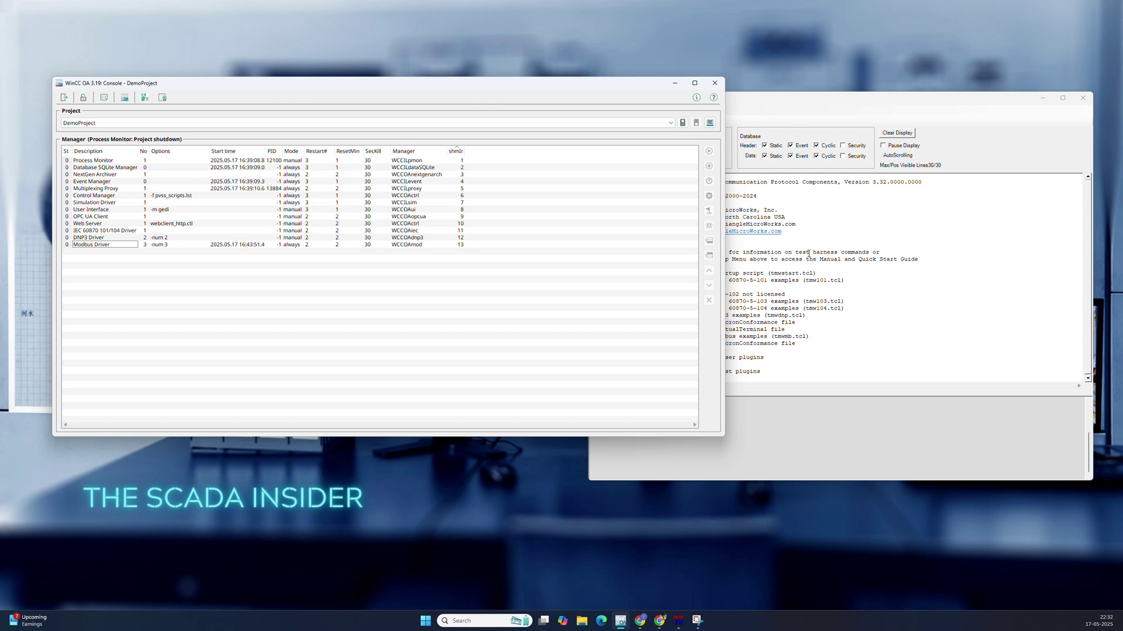
{"action": "left_click_drag", "start_coordinate": [499, 89], "coordinate": [458, 88]}
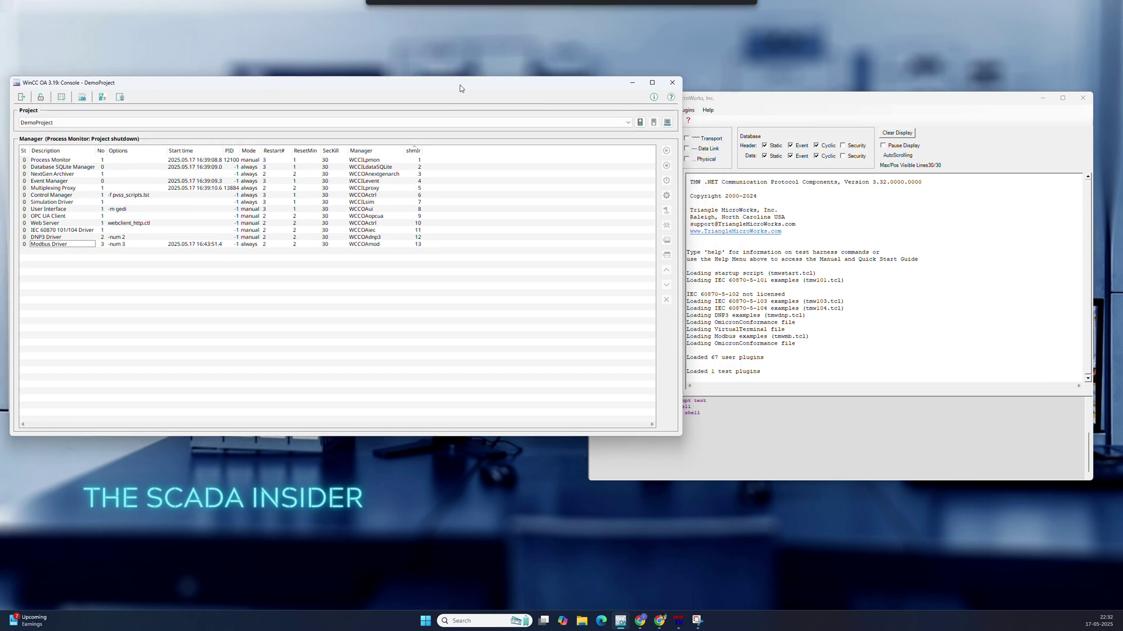
{"action": "left_click_drag", "start_coordinate": [718, 99], "coordinate": [765, 78]}
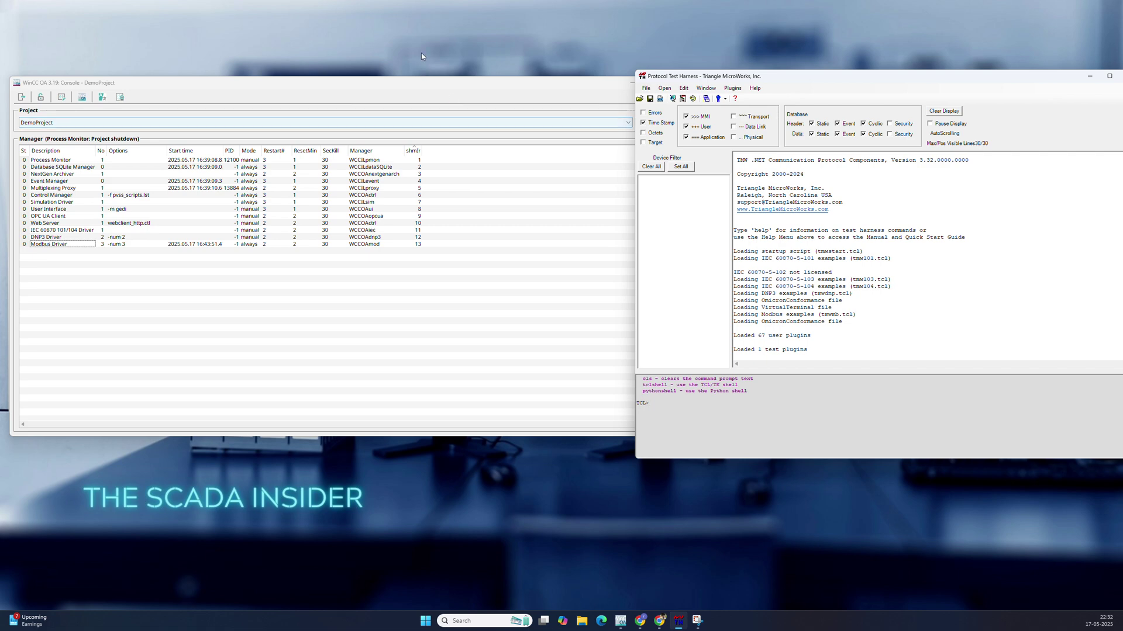
{"action": "mouse_move", "coordinate": [421, 84]}
{"action": "left_mouse_down"}
{"action": "mouse_move", "coordinate": [500, 129]}
{"action": "mouse_move", "coordinate": [430, 65]}
{"action": "left_mouse_up"}
{"action": "left_click", "coordinate": [848, 85]}
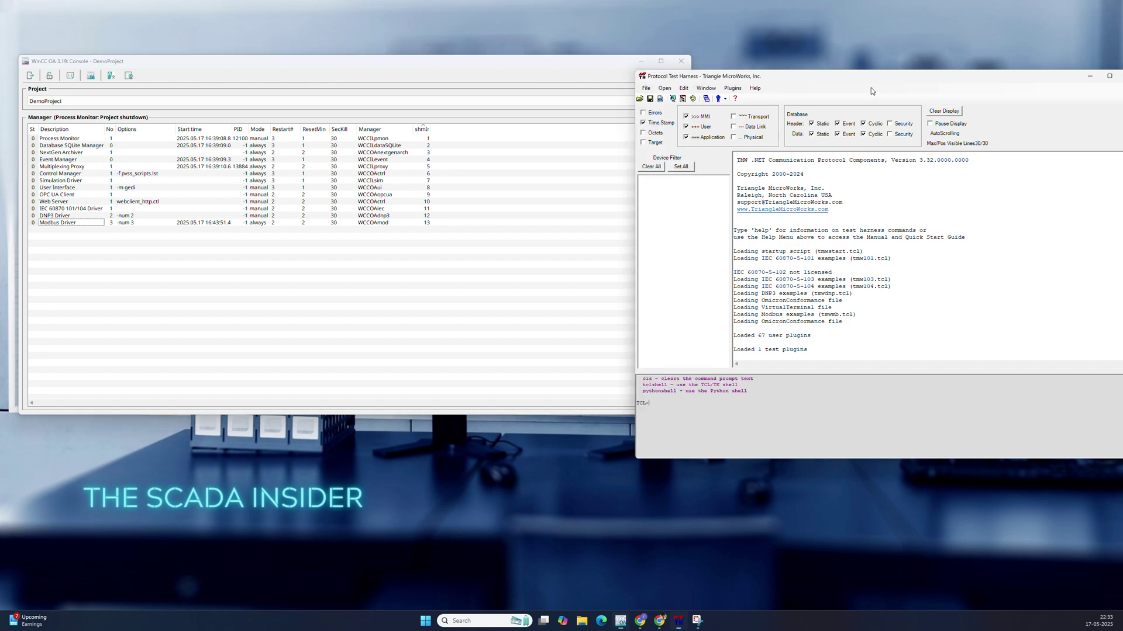
{"action": "mouse_move", "coordinate": [850, 76]}
{"action": "left_mouse_down"}
{"action": "mouse_move", "coordinate": [810, 47]}
{"action": "mouse_move", "coordinate": [827, 65]}
{"action": "mouse_move", "coordinate": [816, 117]}
{"action": "mouse_move", "coordinate": [835, 78]}
{"action": "left_mouse_up"}
{"action": "left_click_drag", "start_coordinate": [392, 62], "coordinate": [359, 44]}
{"action": "left_click_drag", "start_coordinate": [712, 76], "coordinate": [747, 43]}
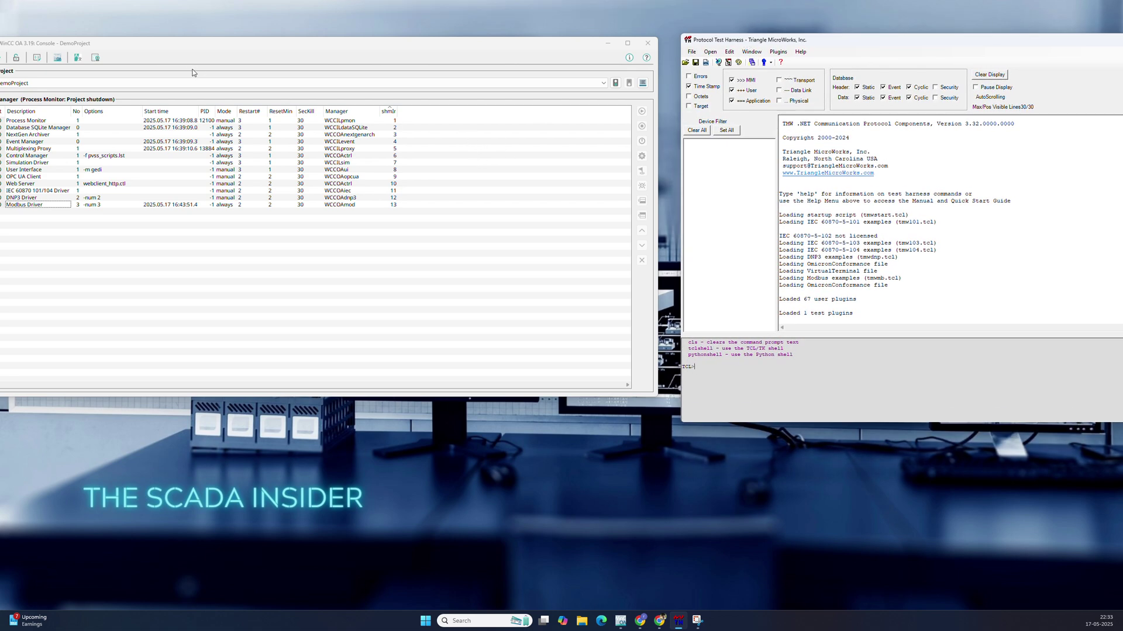
{"action": "left_click", "coordinate": [162, 53]}
{"action": "left_click_drag", "start_coordinate": [162, 53], "coordinate": [181, 70]}
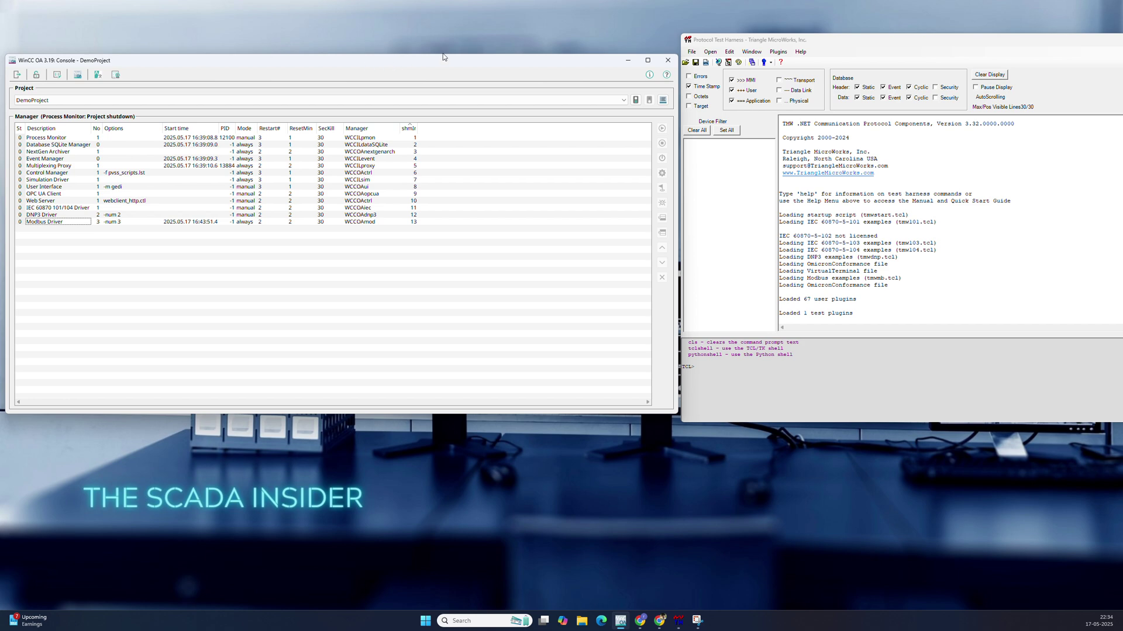
Close the DemoProject console and select DemoProject in the WinCC OA Project Administrator.
{"action": "left_click", "coordinate": [667, 60]}
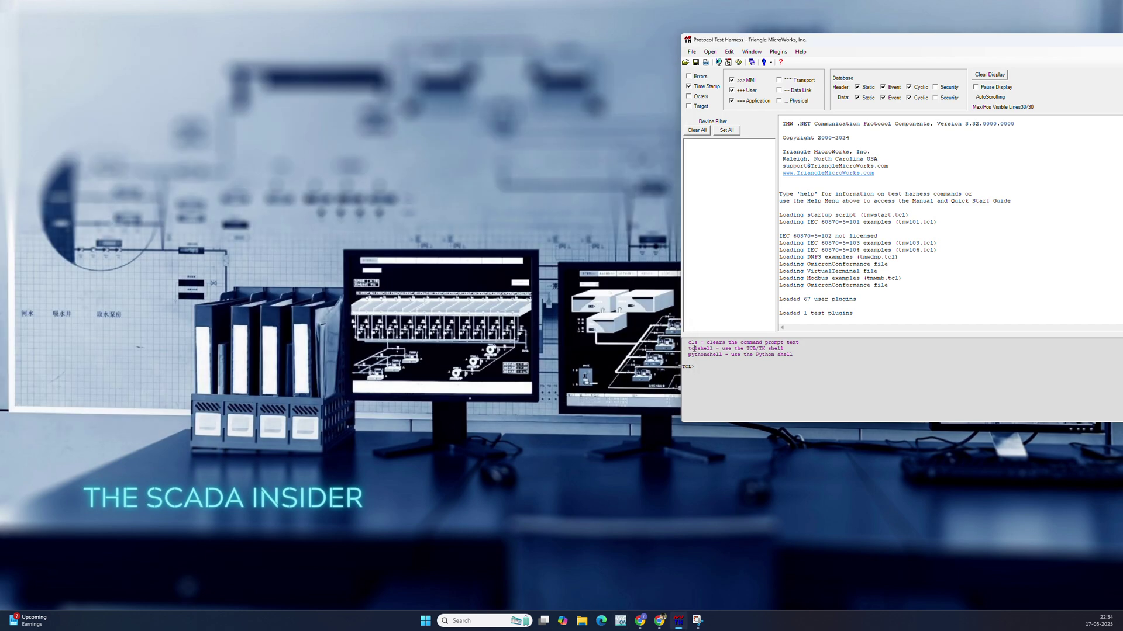
{"action": "left_click", "coordinate": [620, 621]}
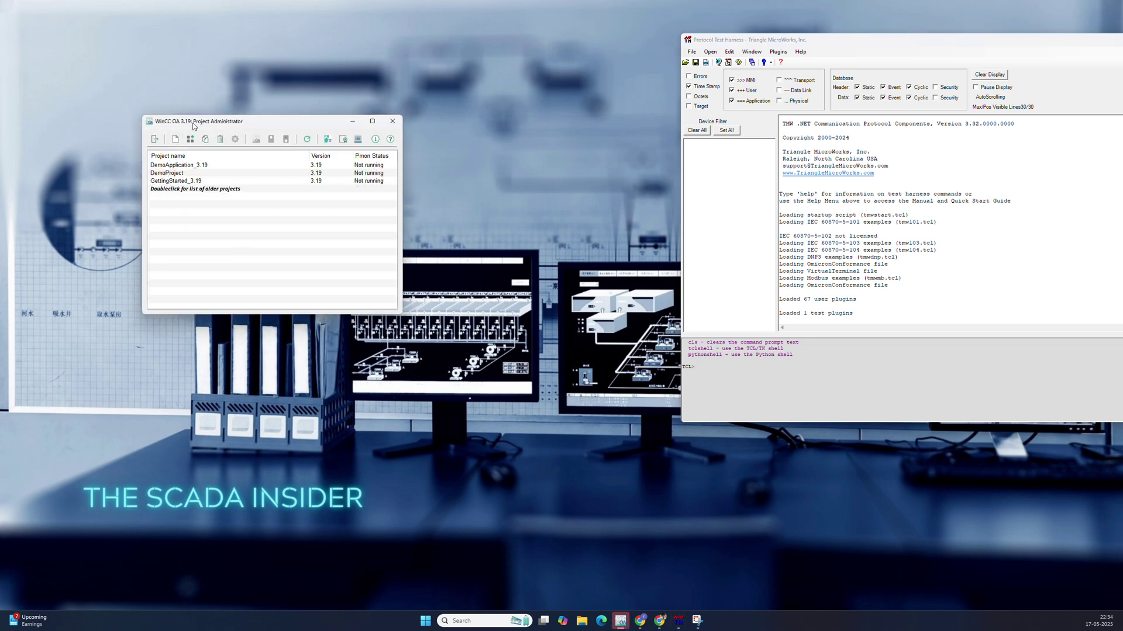
{"action": "left_click_drag", "start_coordinate": [193, 123], "coordinate": [143, 114]}
{"action": "left_click", "coordinate": [133, 166]}
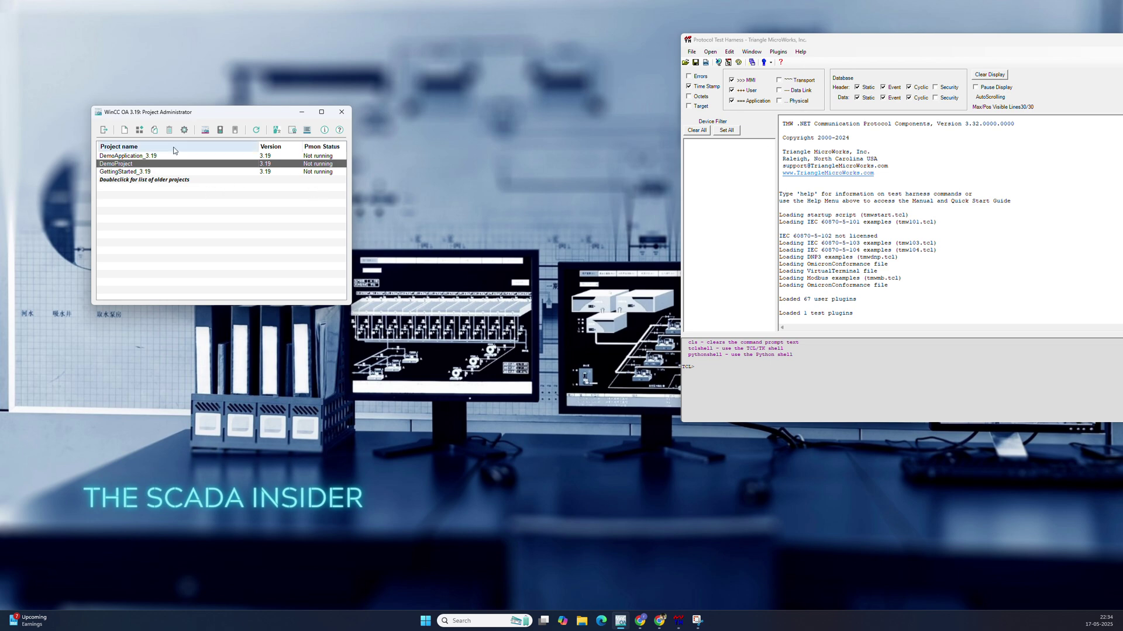
Start a new connection in Protocol Test Harness with protocol Modbus and type Server.
{"action": "left_click_drag", "start_coordinate": [745, 40], "coordinate": [570, 99]}
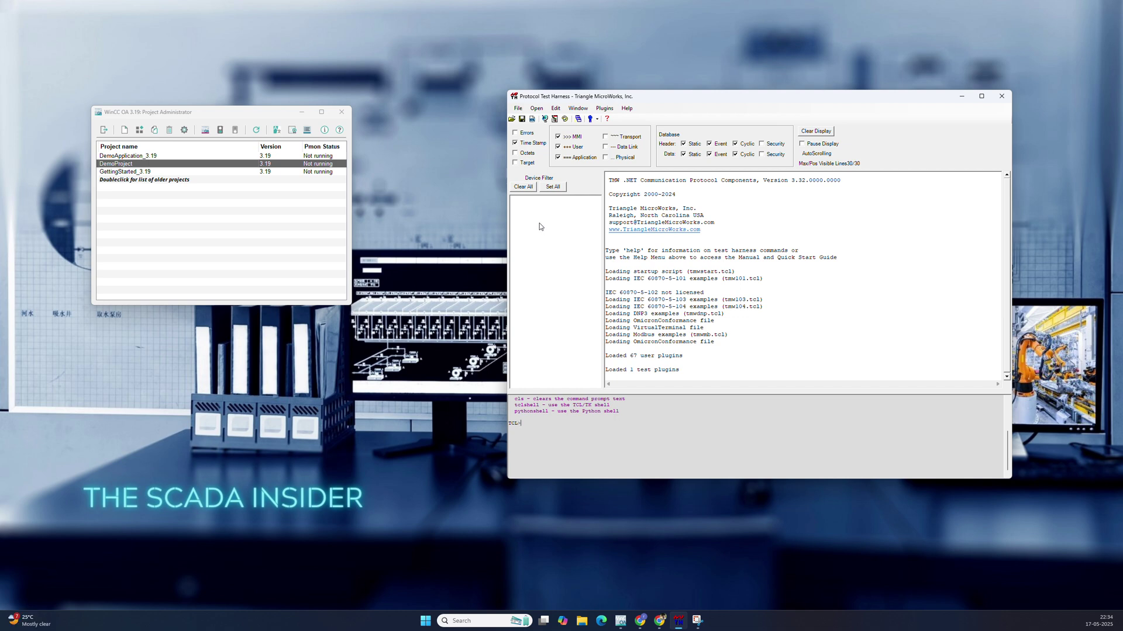
{"action": "left_click", "coordinate": [544, 119]}
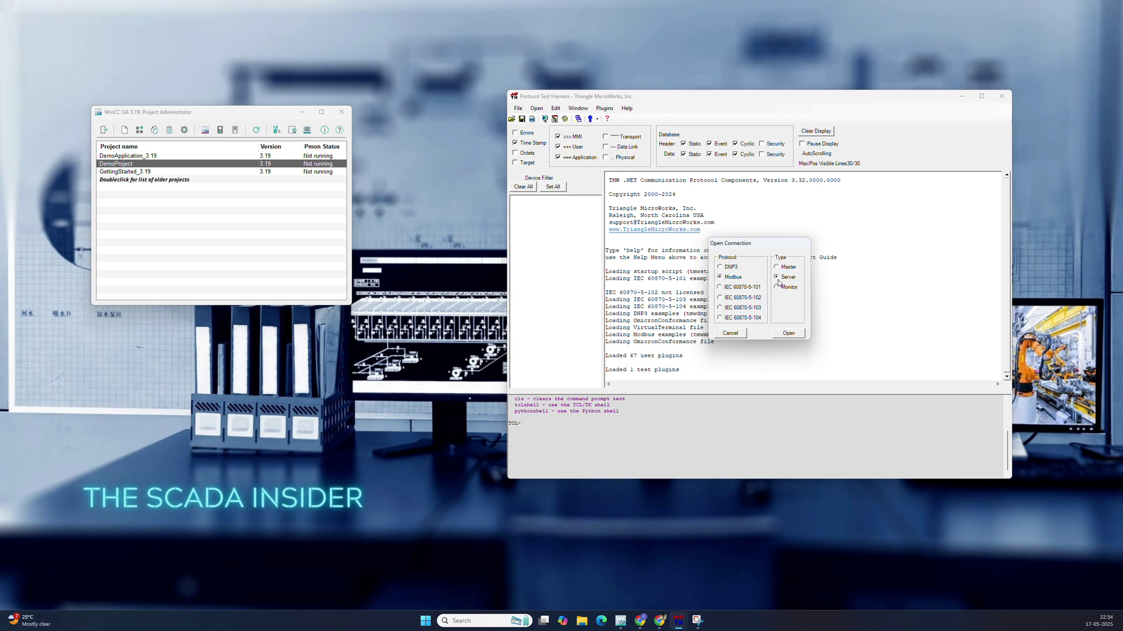
{"action": "left_click", "coordinate": [789, 333]}
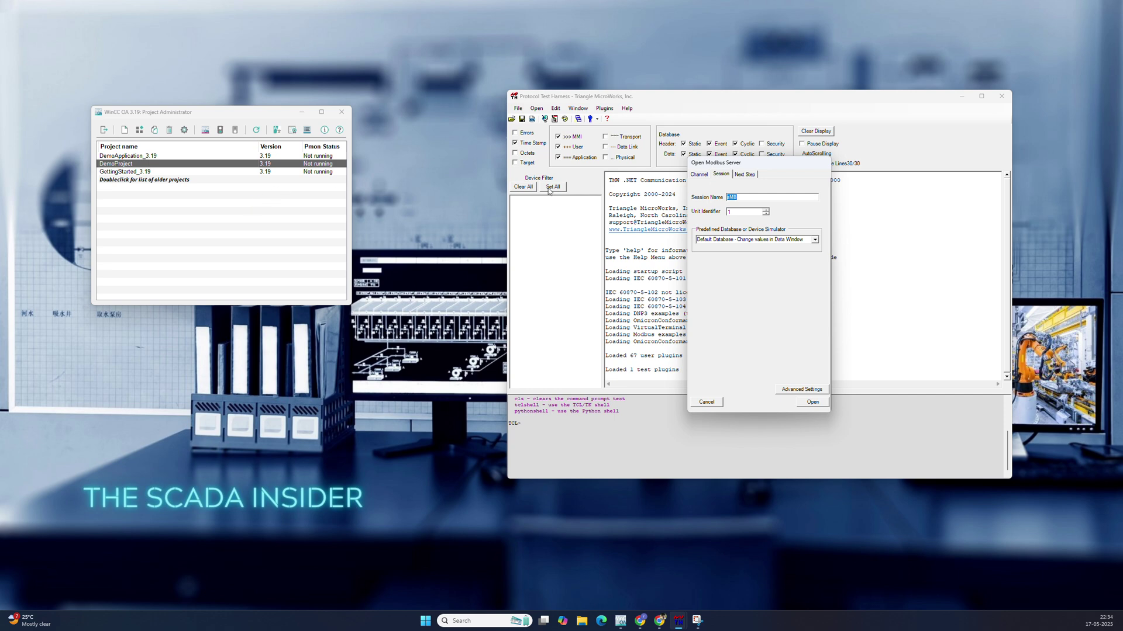
Enter the TCP/IP host address for the Modbus server channel and open the server.
{"action": "left_click", "coordinate": [739, 213]}
{"action": "double_click", "coordinate": [739, 213]}
{"action": "left_click", "coordinate": [701, 176]}
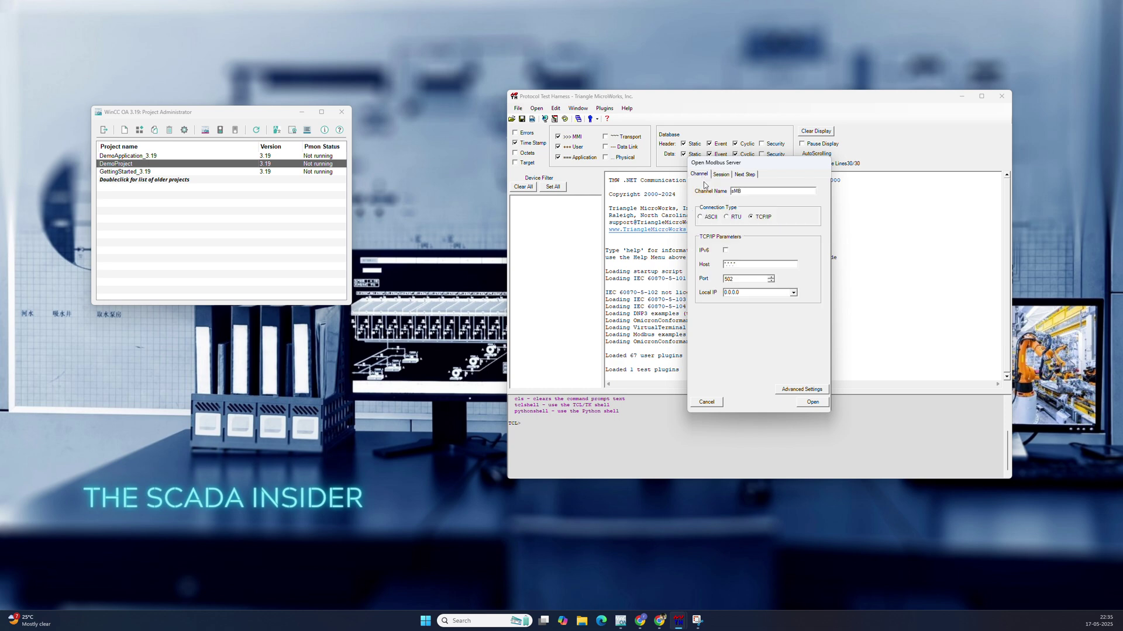
{"action": "double_click", "coordinate": [743, 265]}
{"action": "type", "text": "1127.0"}
{"action": "left_click_drag", "start_coordinate": [750, 263], "coordinate": [723, 268]}
{"action": "left_click", "coordinate": [812, 403]}
{"action": "left_click", "coordinate": [476, 271]}
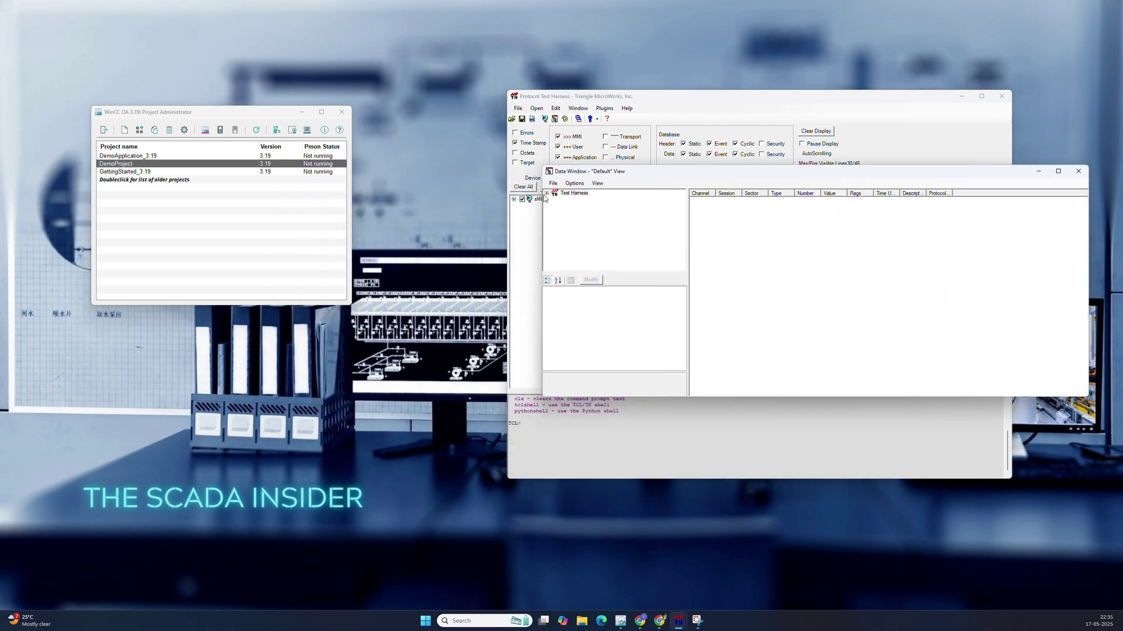
Examine the Modbus server's coil, discrete input register, input register and holding register points in the Data Window.
{"action": "left_click", "coordinate": [546, 193]}
{"action": "left_click", "coordinate": [555, 201]}
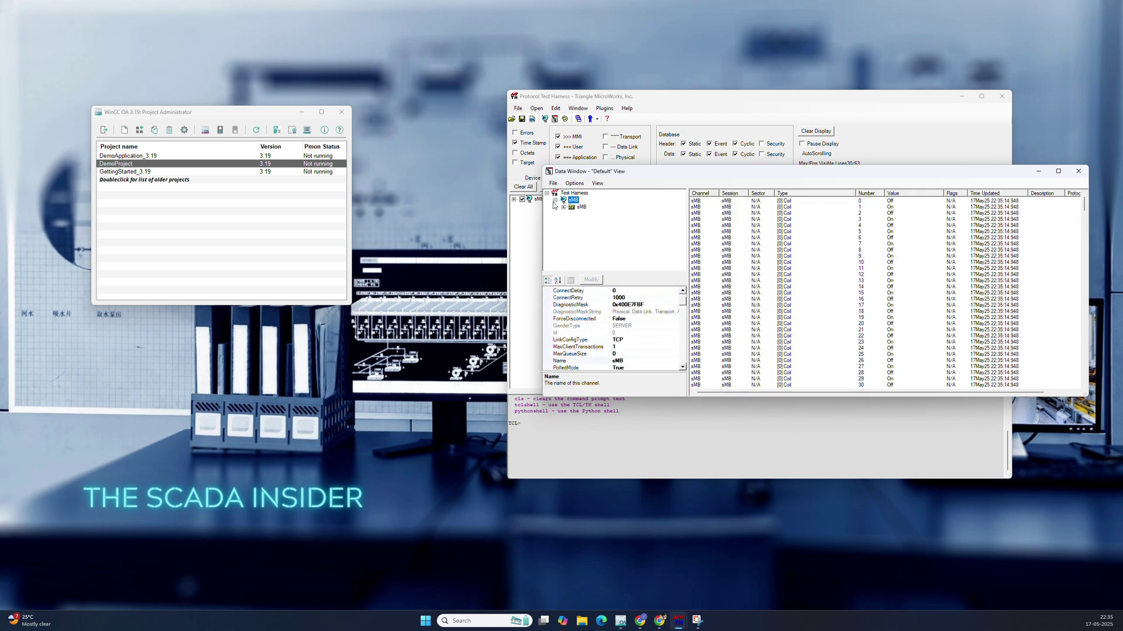
{"action": "double_click", "coordinate": [572, 207]}
{"action": "left_click", "coordinate": [592, 214]}
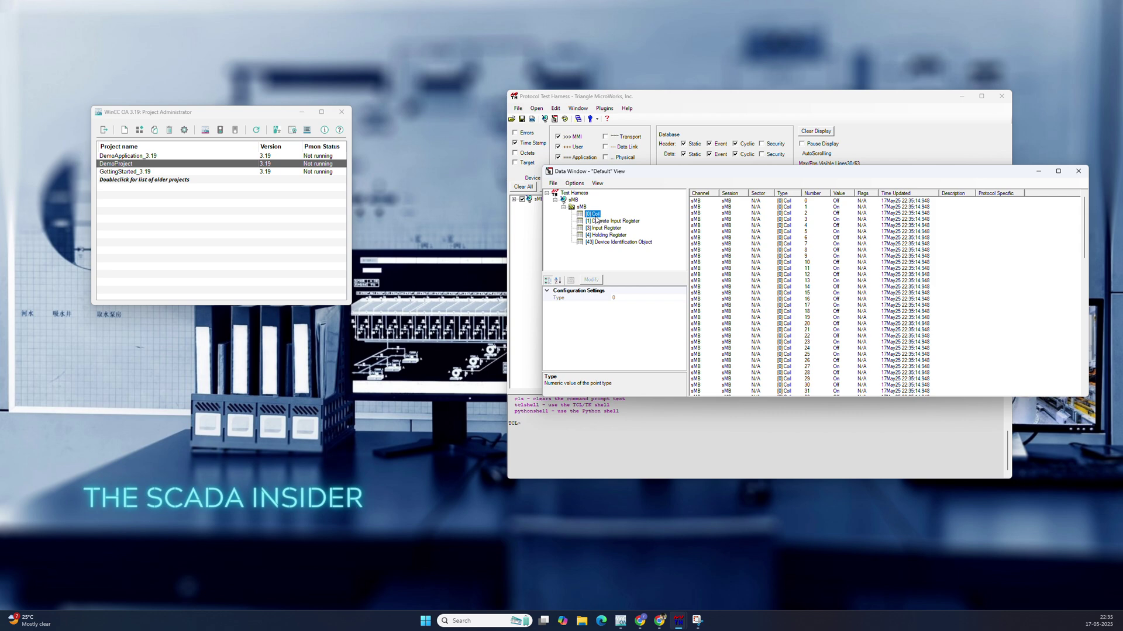
{"action": "left_click", "coordinate": [597, 222]}
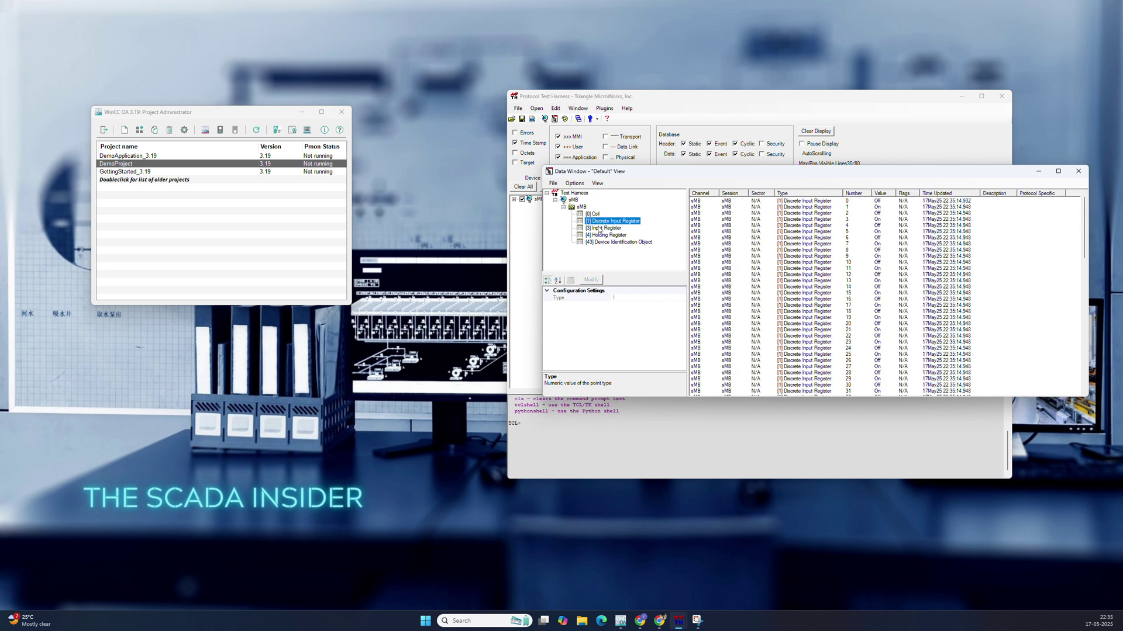
{"action": "left_click", "coordinate": [598, 228]}
{"action": "left_click", "coordinate": [600, 236]}
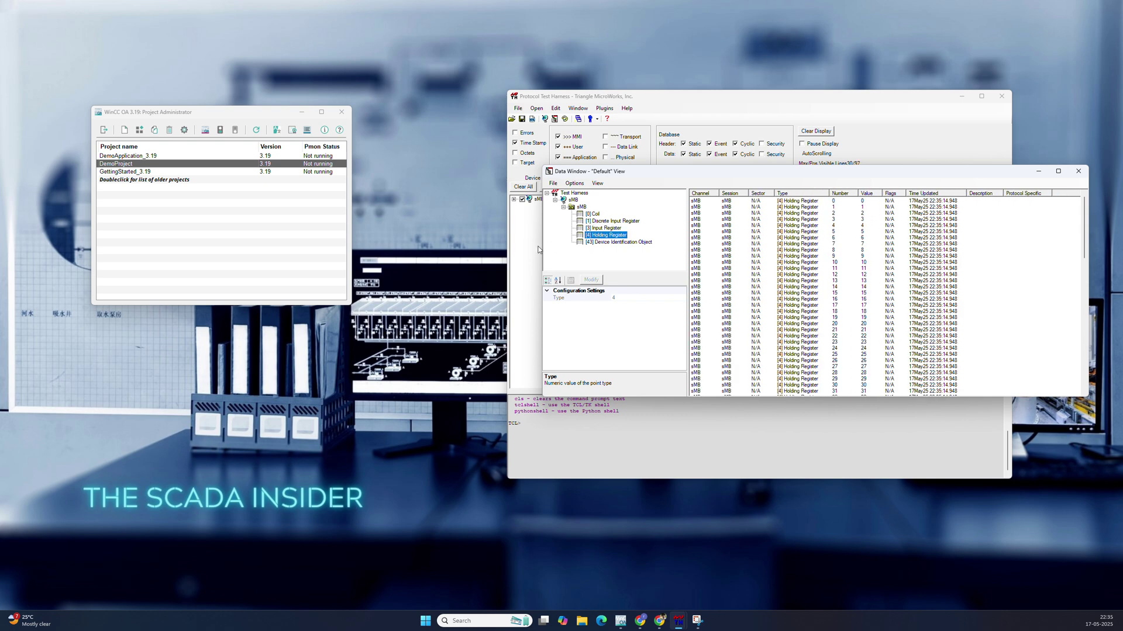
{"action": "left_click_drag", "start_coordinate": [585, 174], "coordinate": [553, 184]}
{"action": "left_click", "coordinate": [570, 238]}
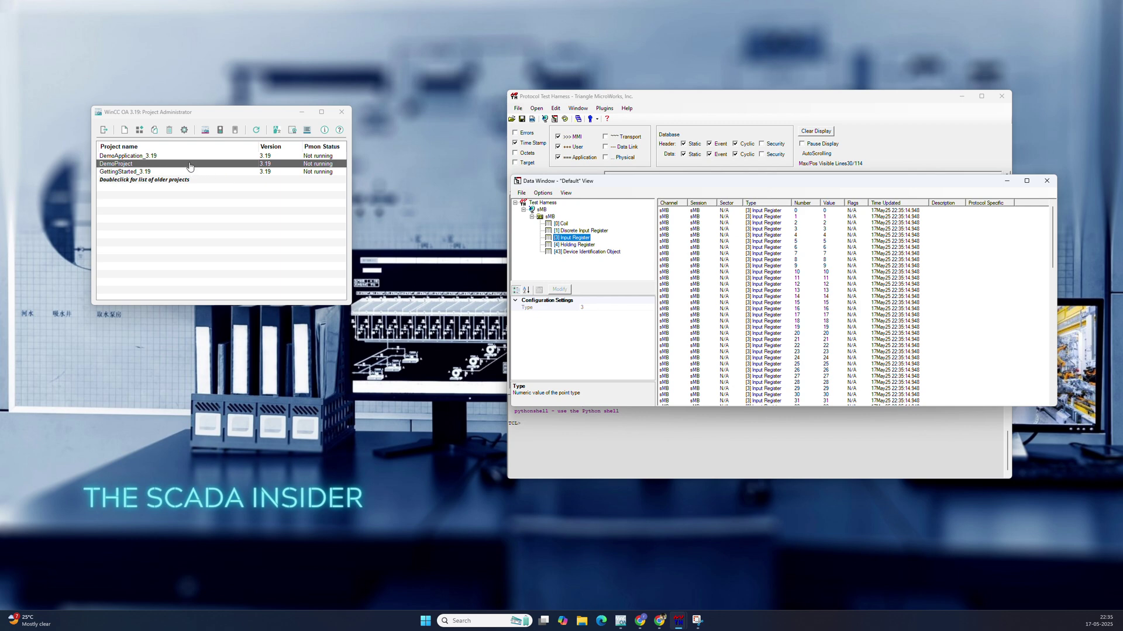
Switch to the WinCC OA Project Administrator, start DemoProject and select its Modbus Driver manager in the console.
{"action": "left_click", "coordinate": [220, 131]}
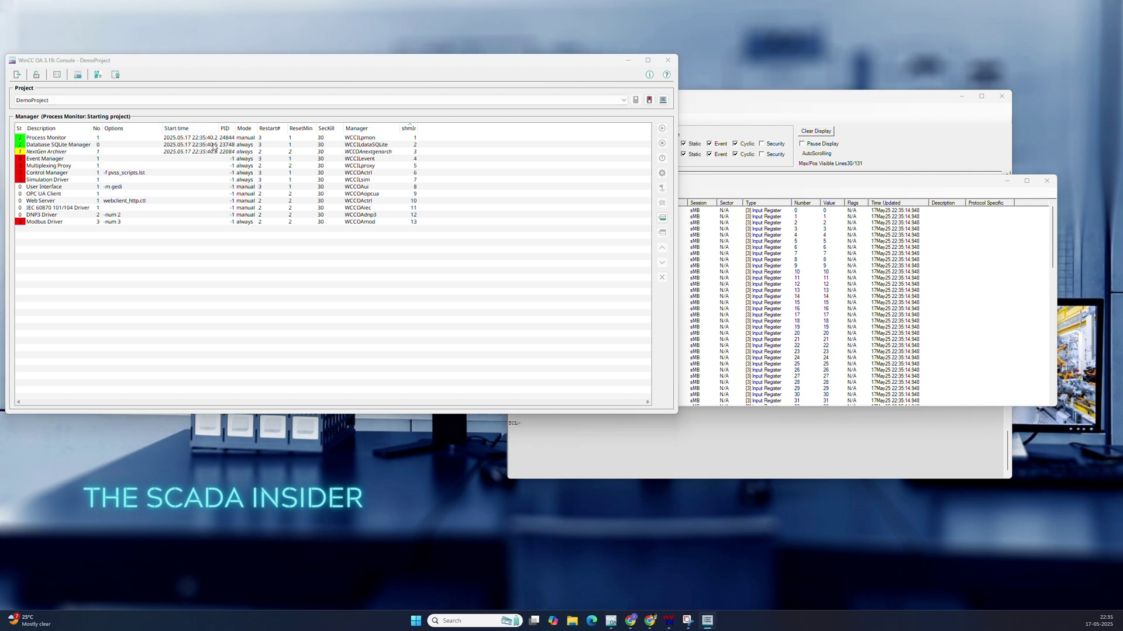
{"action": "left_click", "coordinate": [152, 218]}
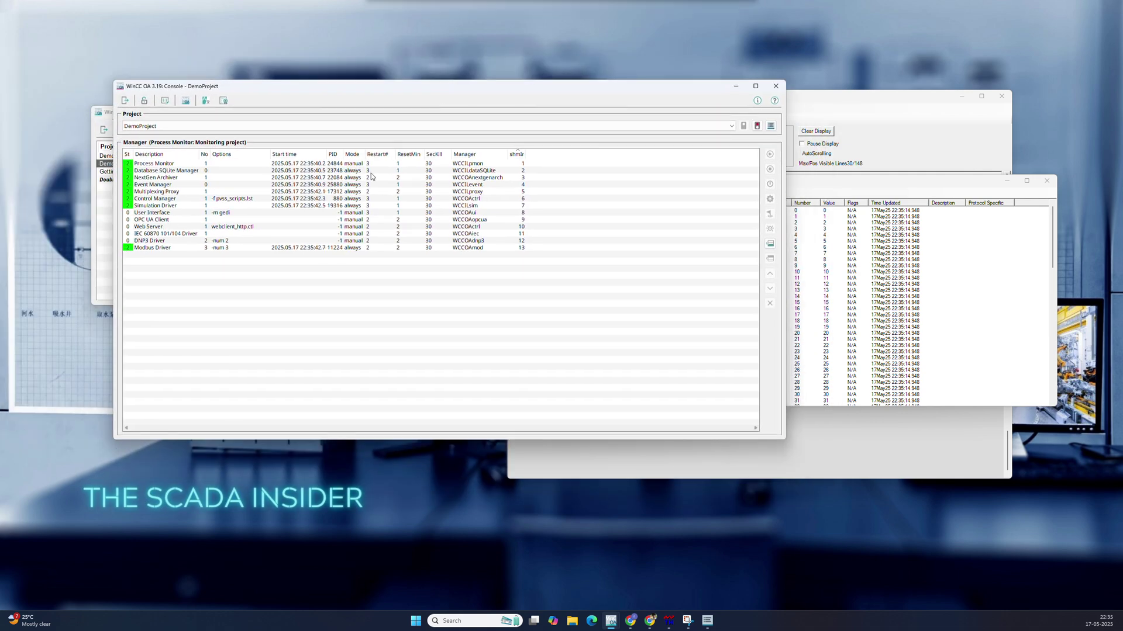
{"action": "left_click", "coordinate": [146, 249]}
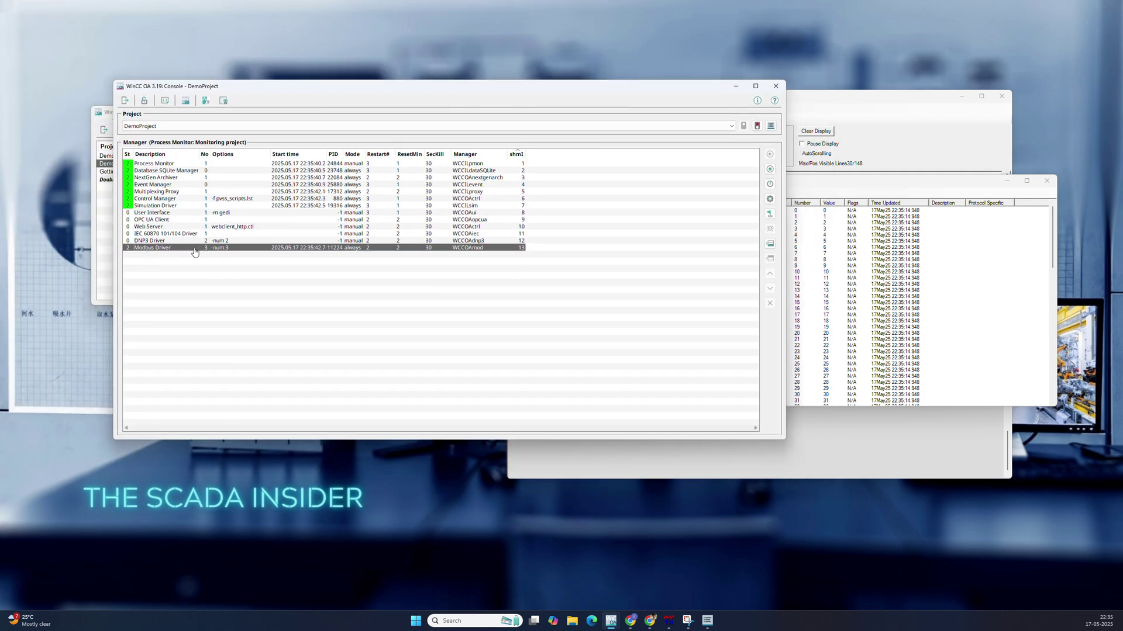
Try to append a new Modbus Driver manager with the start mode set to always.
{"action": "left_click", "coordinate": [771, 244]}
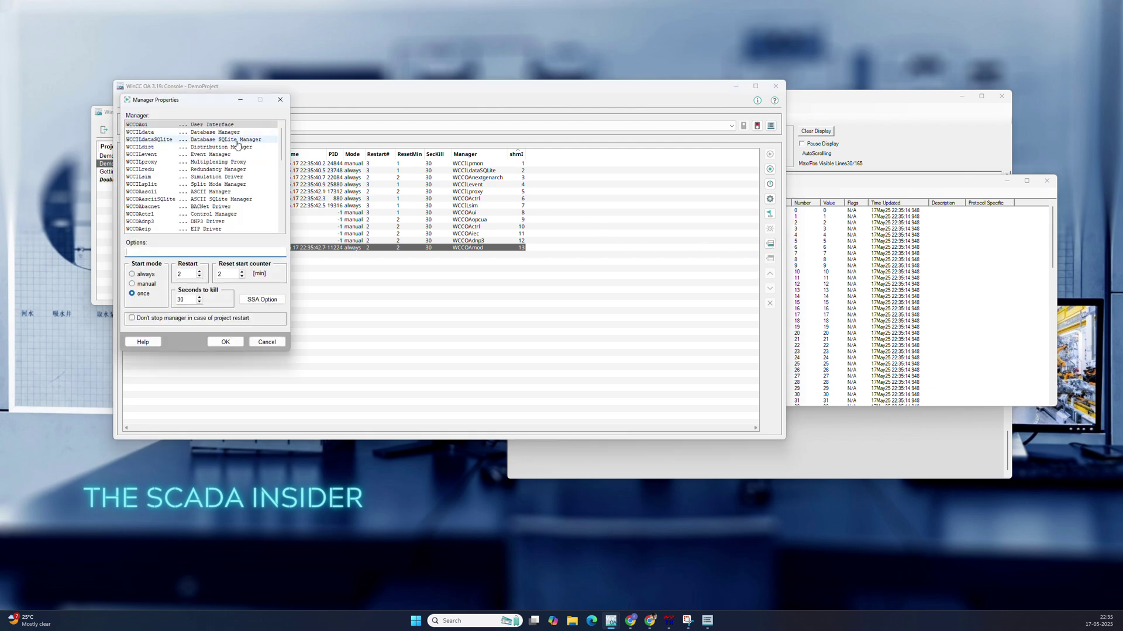
{"action": "scroll", "coordinate": [233, 182], "scroll_direction": "down", "scroll_amount": 1}
{"action": "scroll", "coordinate": [234, 182], "scroll_direction": "down", "scroll_amount": 2}
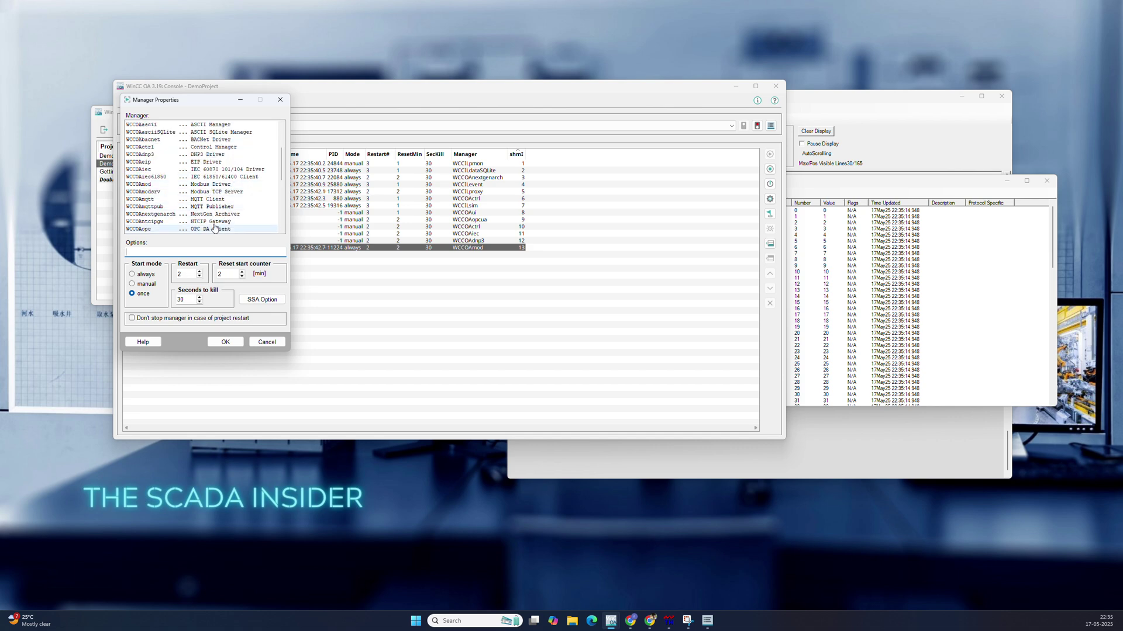
{"action": "left_click", "coordinate": [198, 184]}
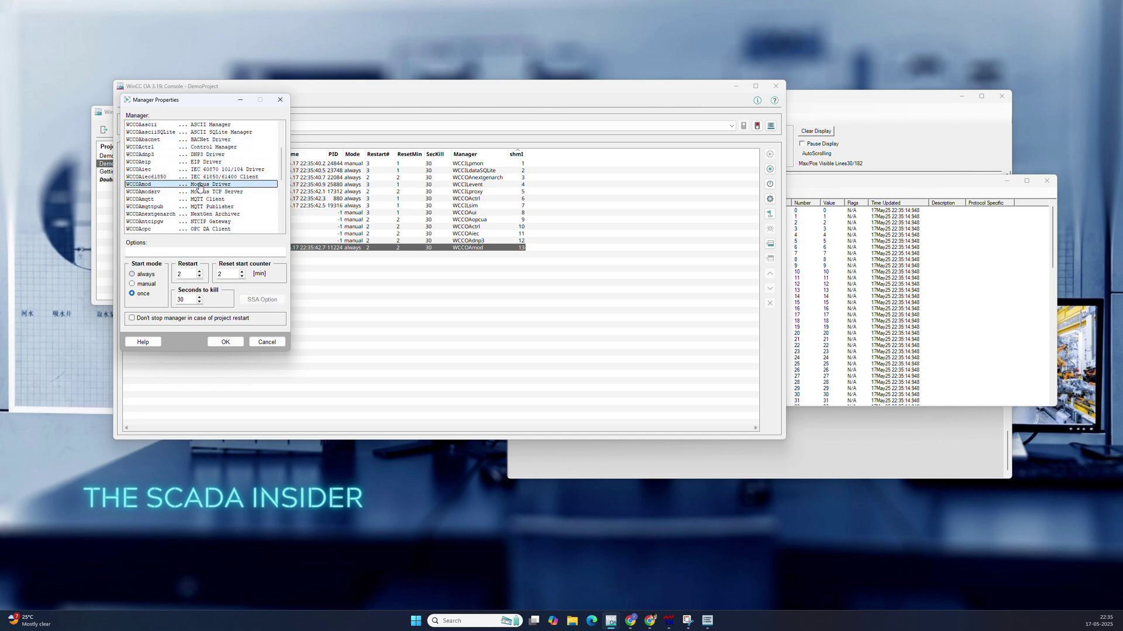
{"action": "left_click_drag", "start_coordinate": [182, 99], "coordinate": [428, 133]}
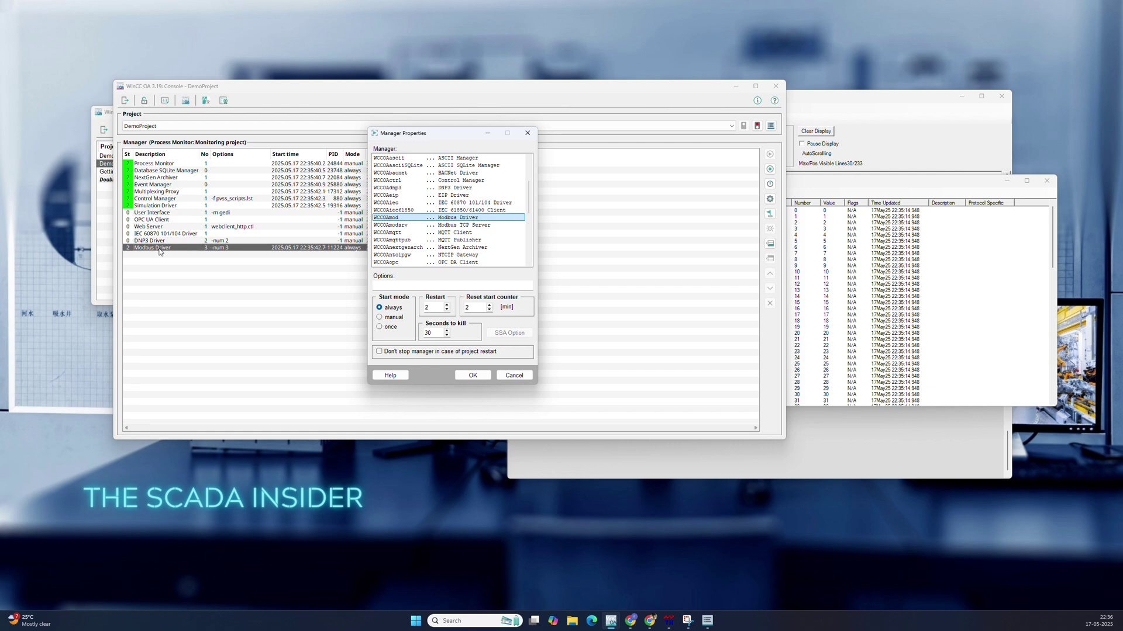
{"action": "left_click", "coordinate": [500, 377]}
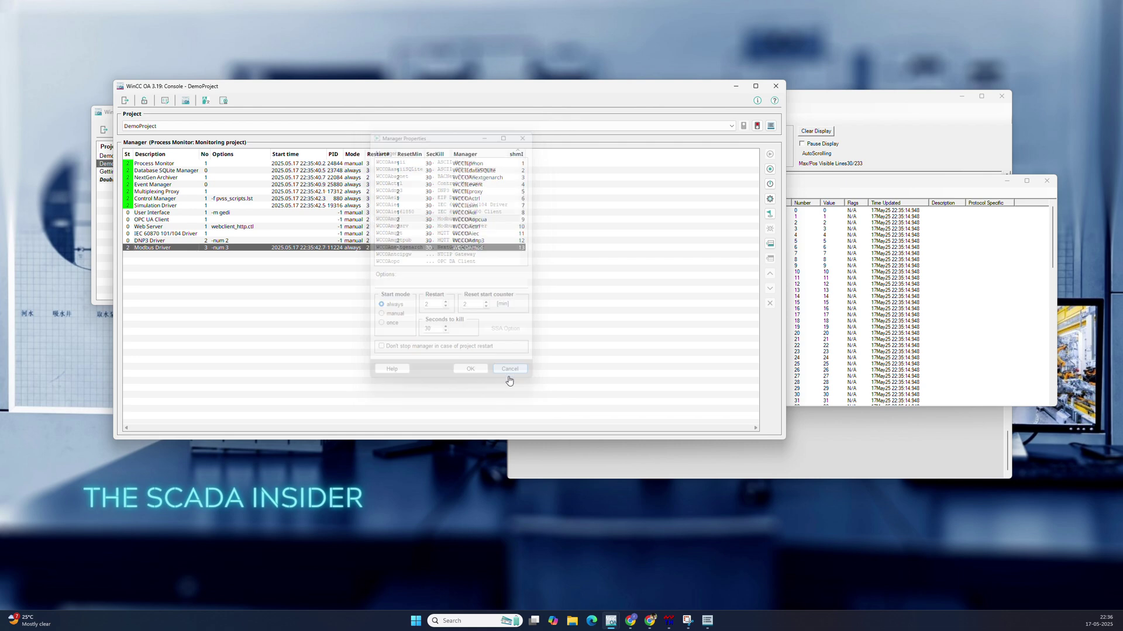
Start the User Interface manager and confirm the root user's password prompt to launch Gedi.
{"action": "left_click", "coordinate": [150, 214]}
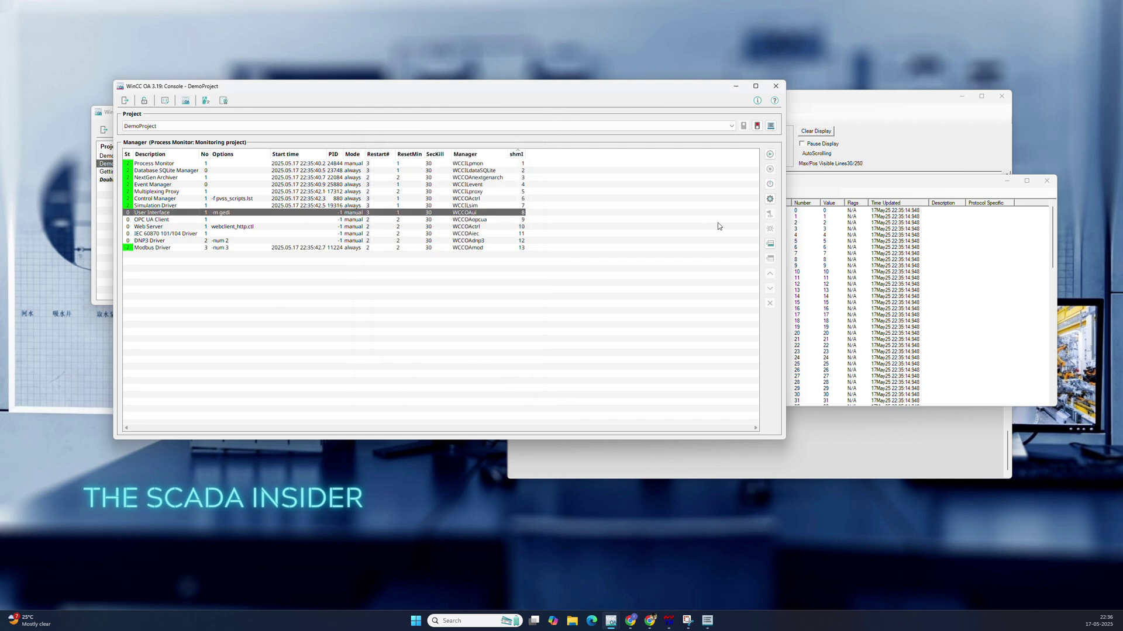
{"action": "left_click", "coordinate": [769, 154]}
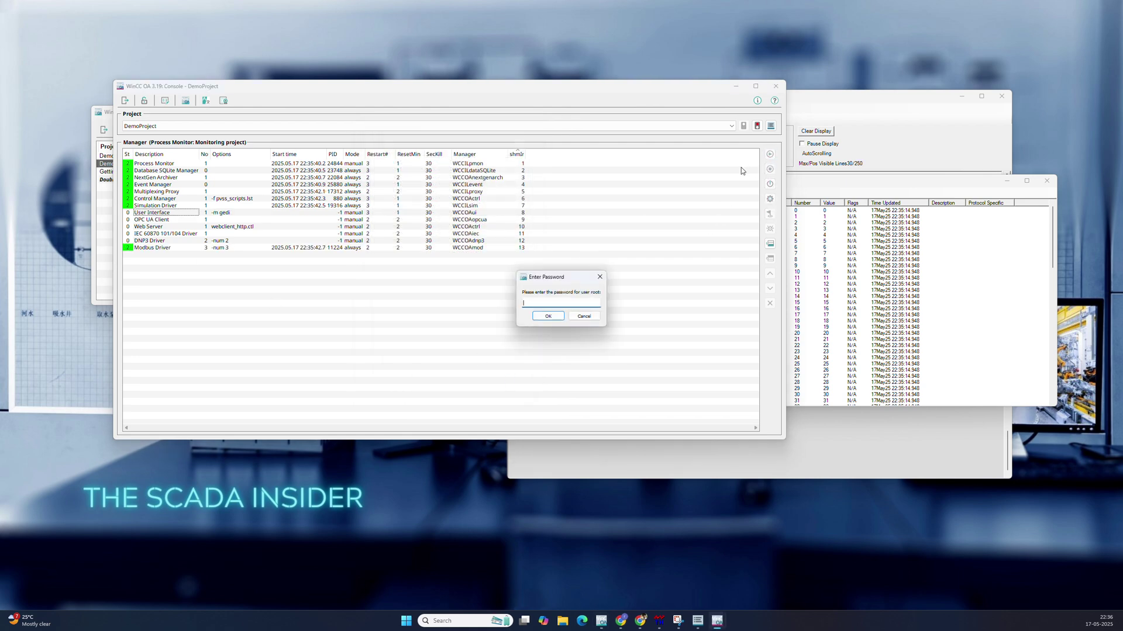
{"action": "left_click", "coordinate": [542, 317]}
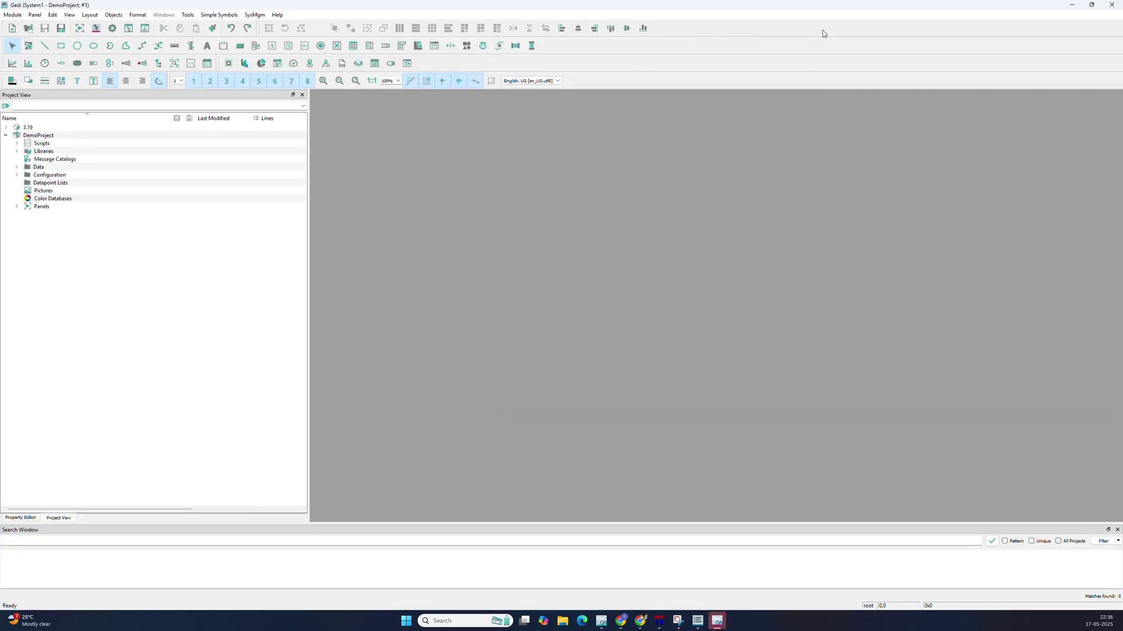
Maximize the Gedi window and open System Management.
{"action": "left_click_drag", "start_coordinate": [819, 10], "coordinate": [811, 61]}
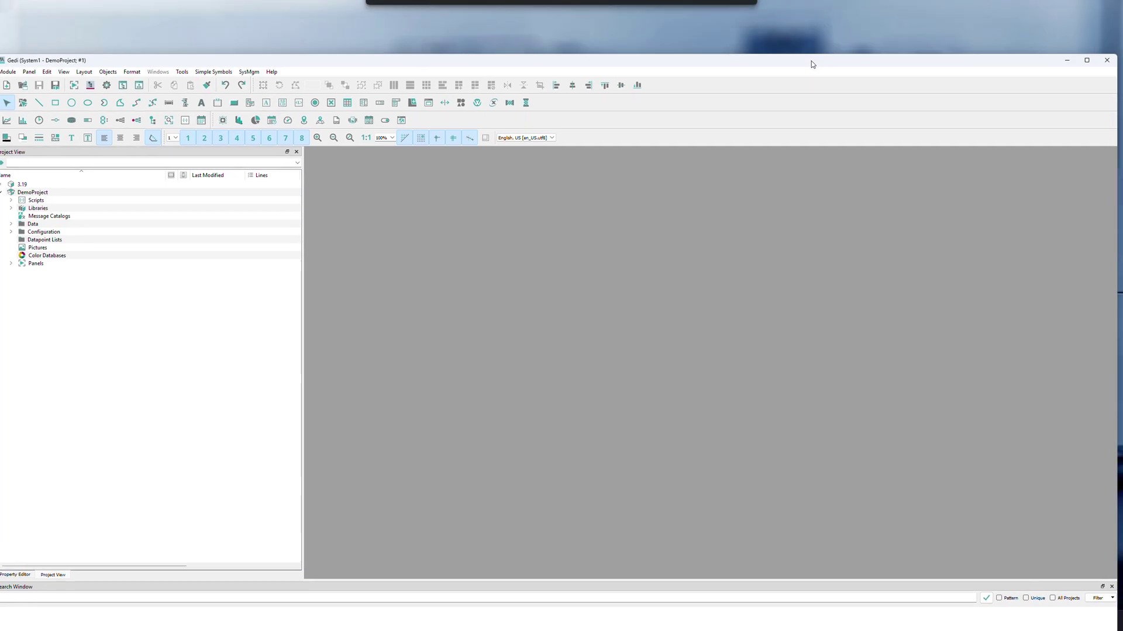
{"action": "double_click", "coordinate": [811, 61]}
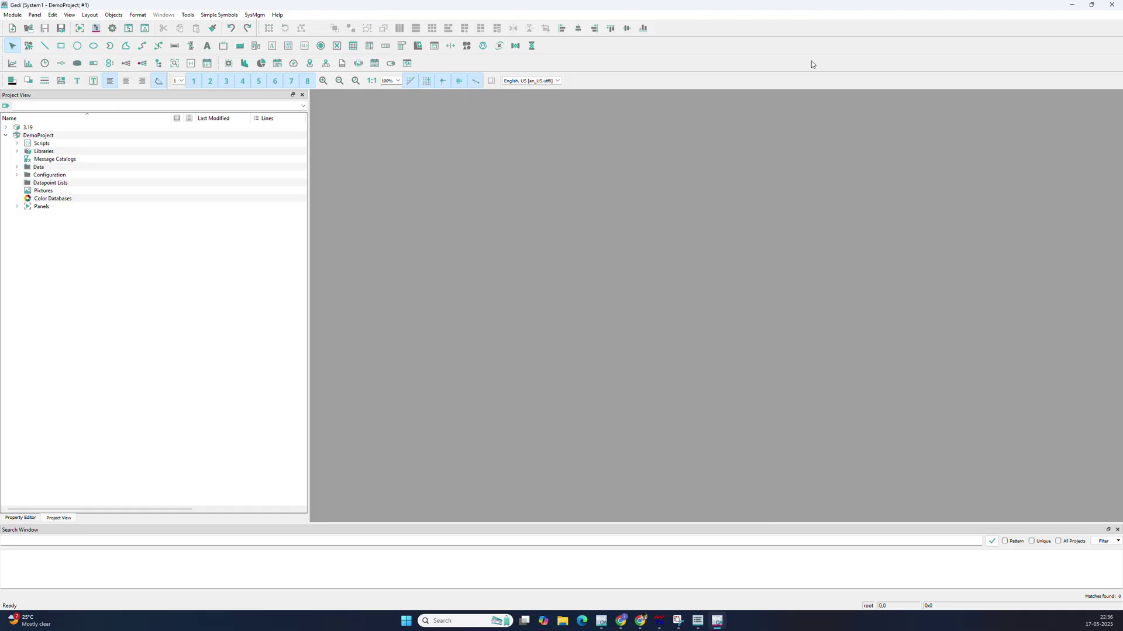
{"action": "left_click", "coordinate": [111, 29]}
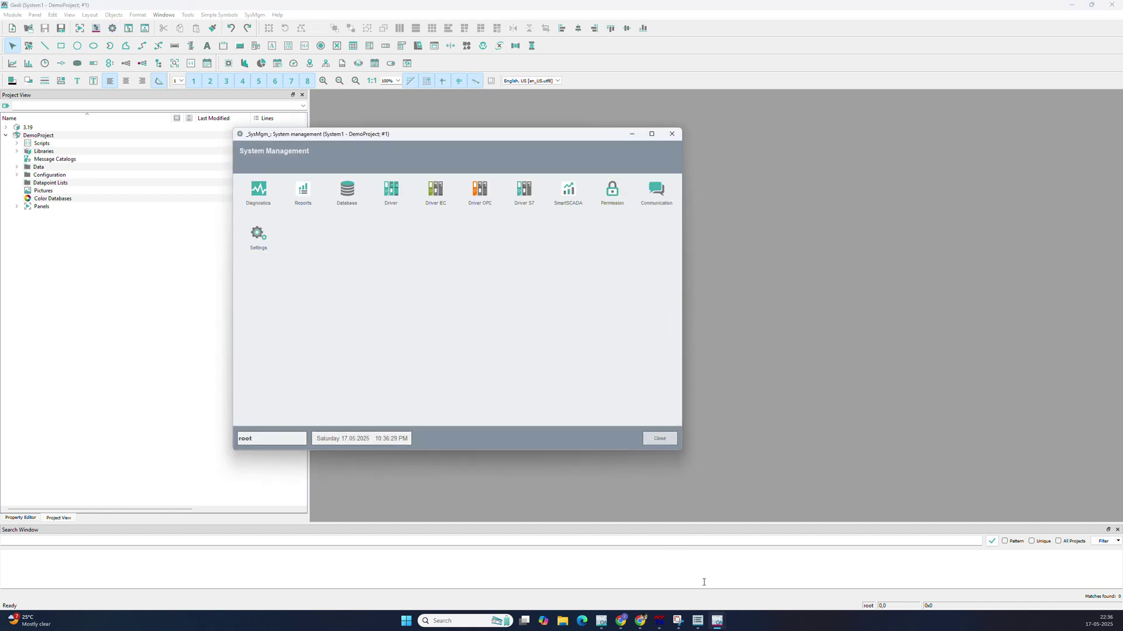
Open the MODBUS Driver configuration from System Management's drivers and create a Modbus connection with PLC number 1.
{"action": "left_click", "coordinate": [389, 189]}
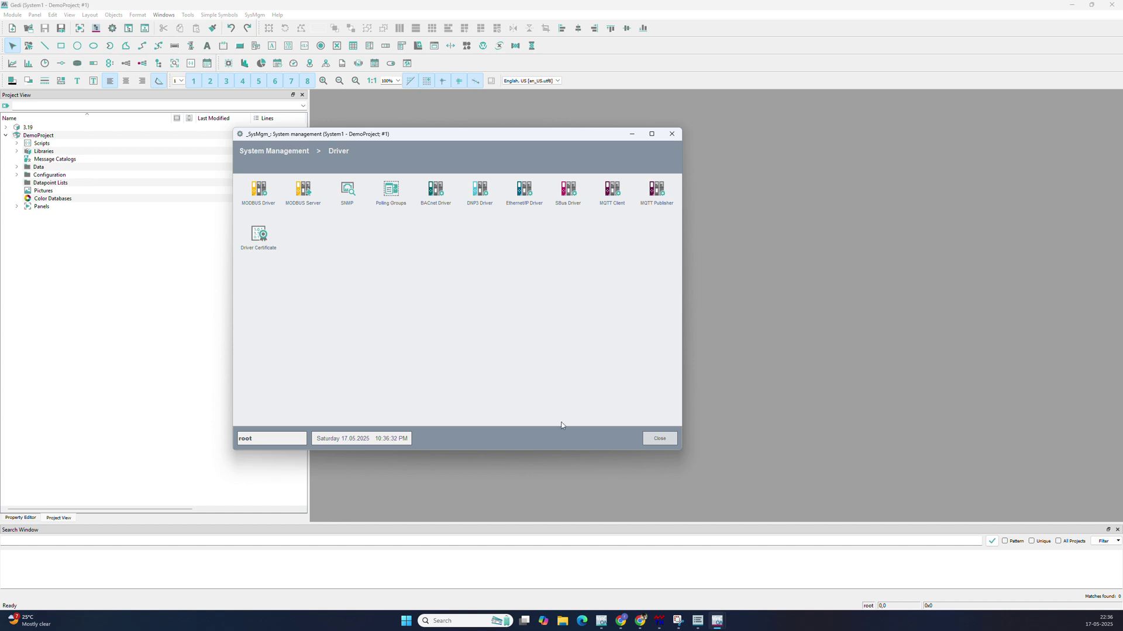
{"action": "left_click", "coordinate": [261, 188]}
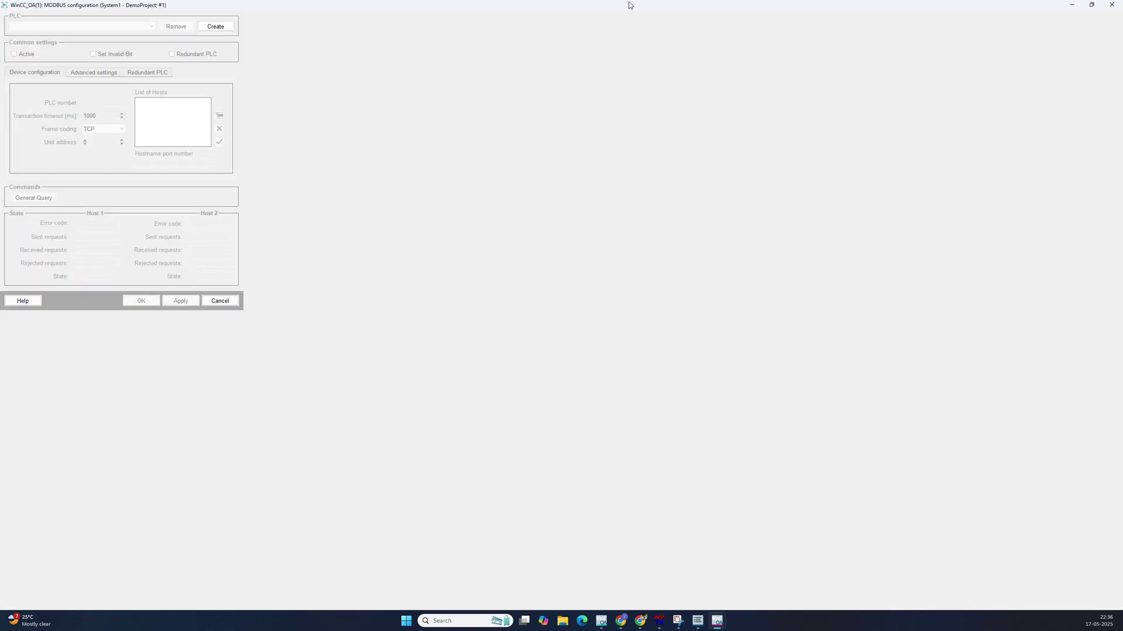
{"action": "left_click", "coordinate": [1111, 5]}
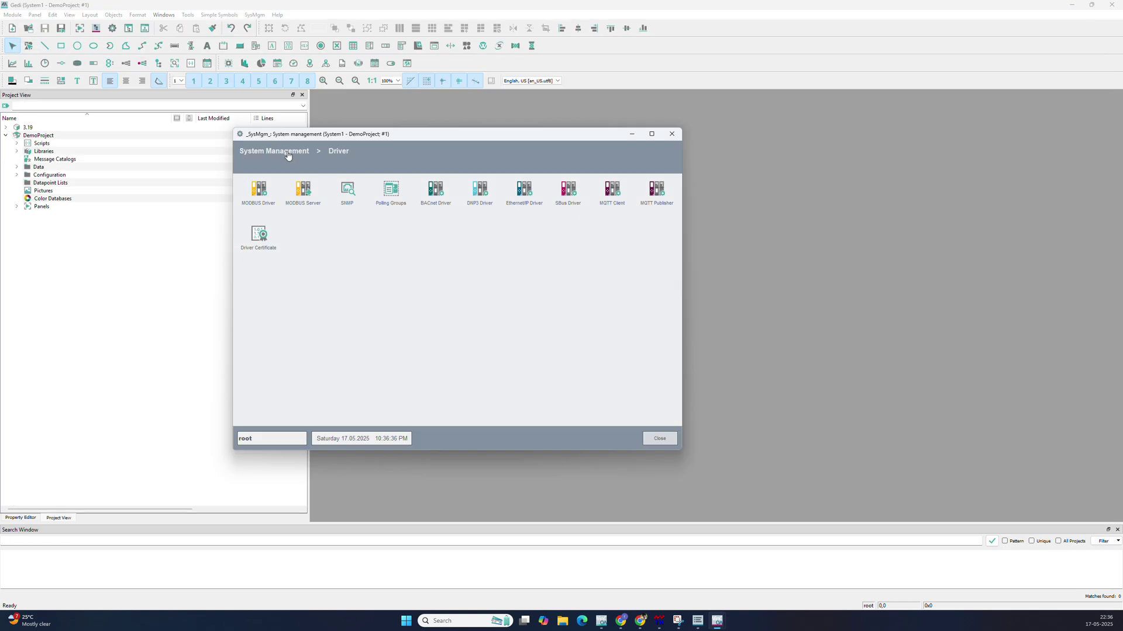
{"action": "left_click", "coordinate": [249, 201]}
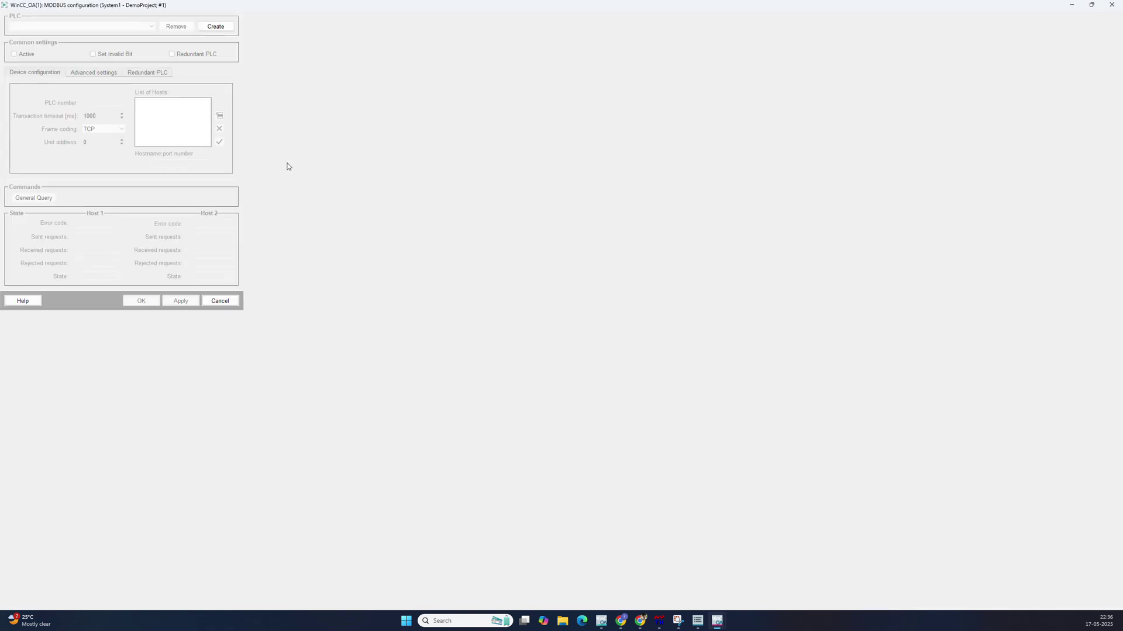
{"action": "left_click", "coordinate": [1092, 5]}
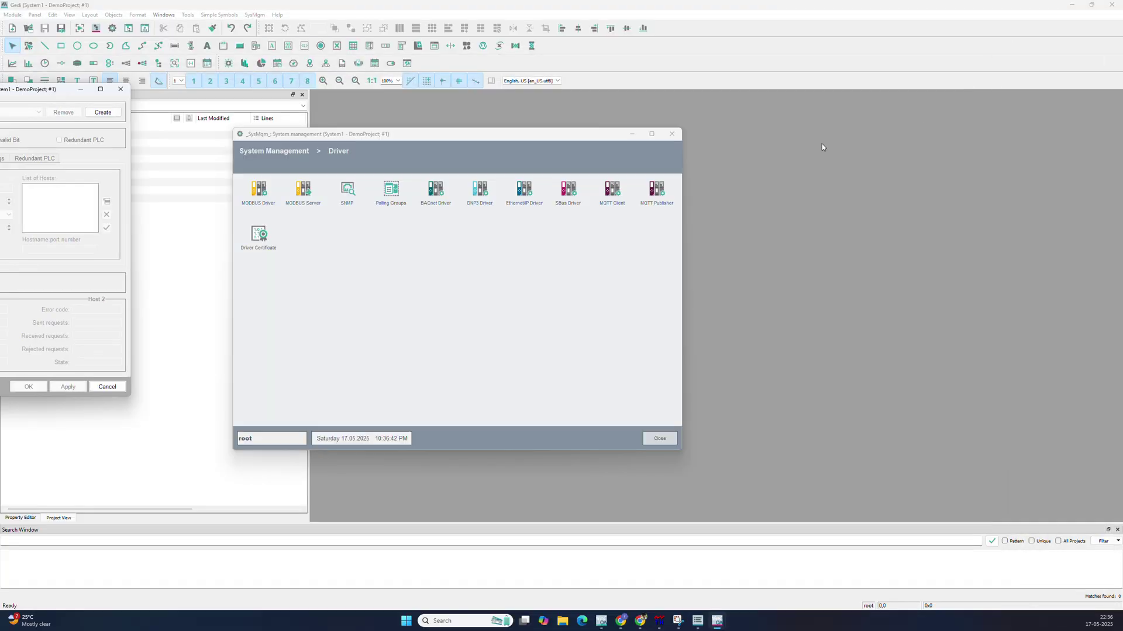
{"action": "left_click_drag", "start_coordinate": [47, 89], "coordinate": [792, 101]}
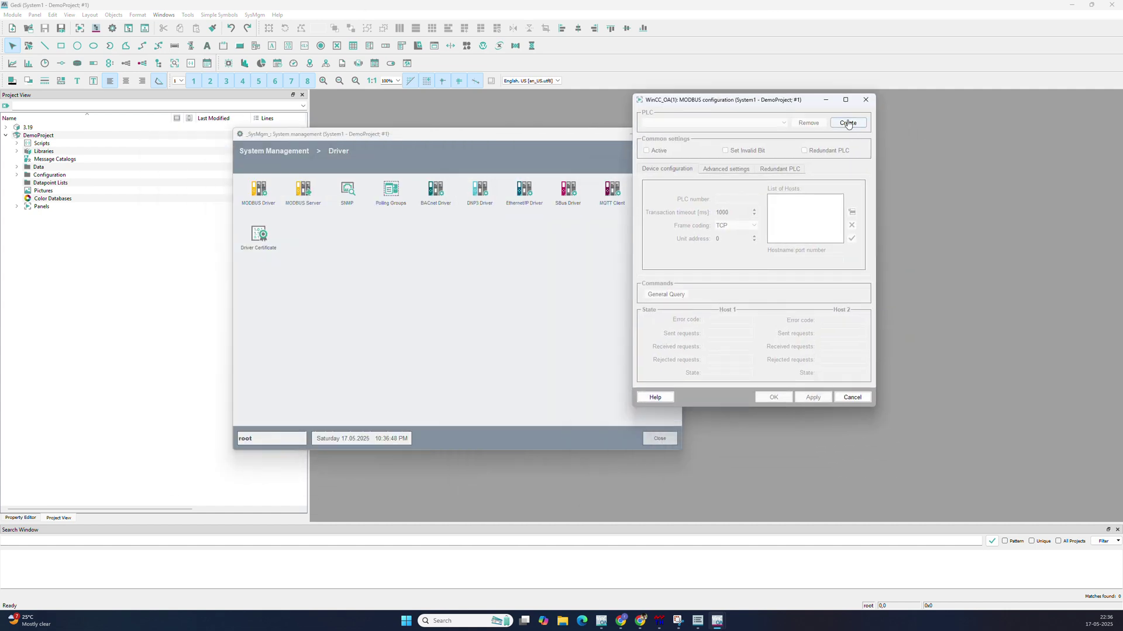
{"action": "left_click", "coordinate": [848, 123]}
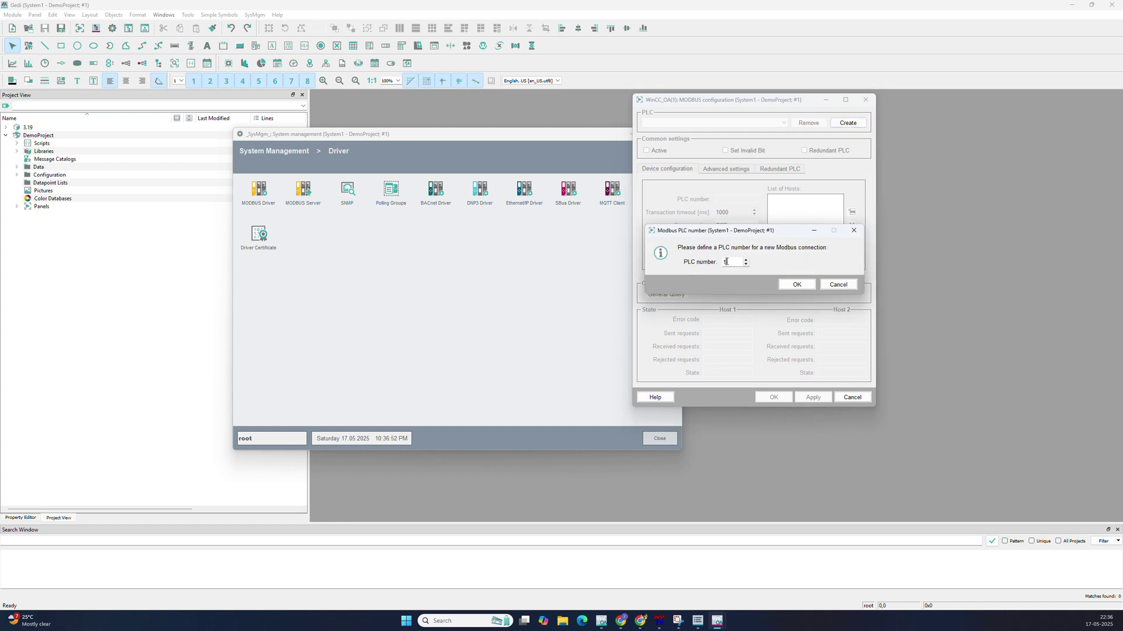
{"action": "left_click", "coordinate": [794, 285]}
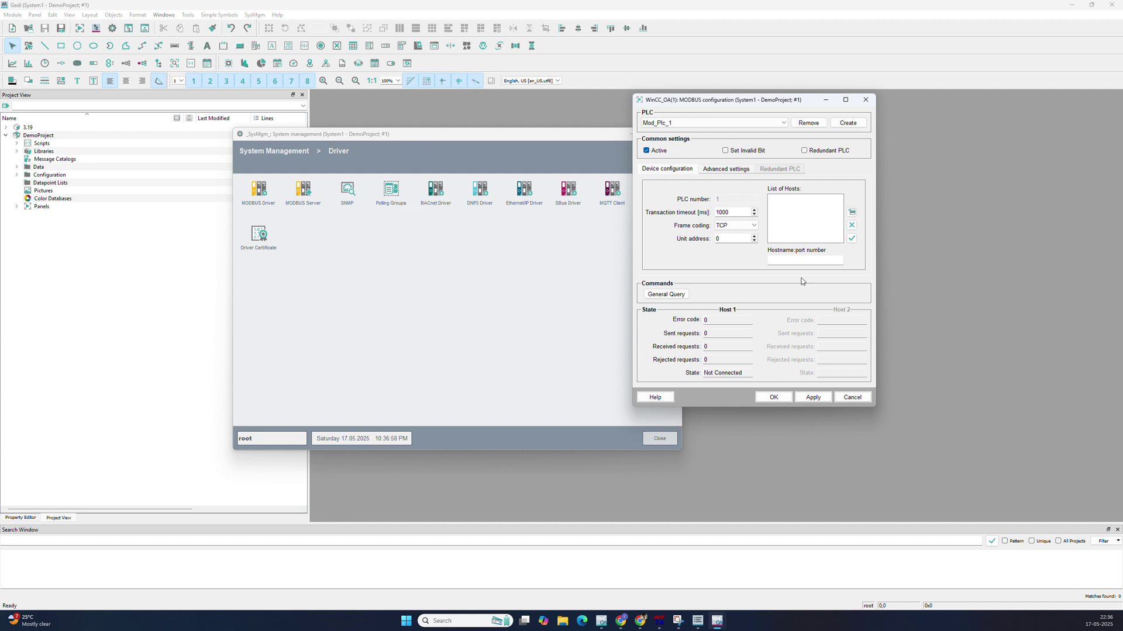
Switch to Protocol Test Harness and check the sMB session's unit identifier and its channel's host and port.
{"action": "mouse_move", "coordinate": [682, 620]}
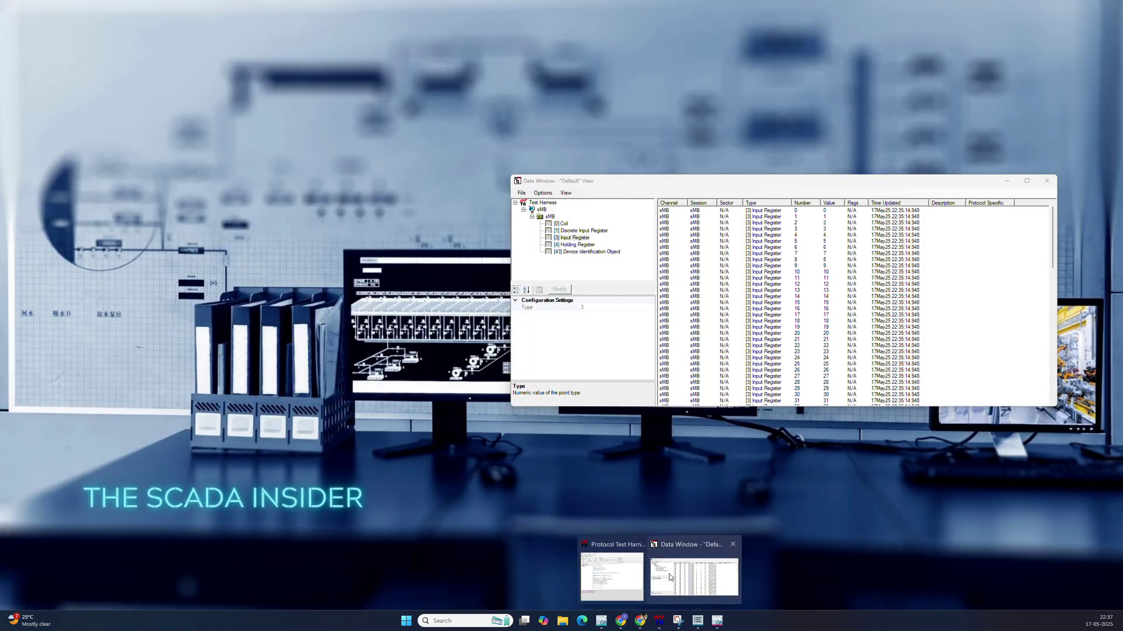
{"action": "left_click", "coordinate": [669, 573]}
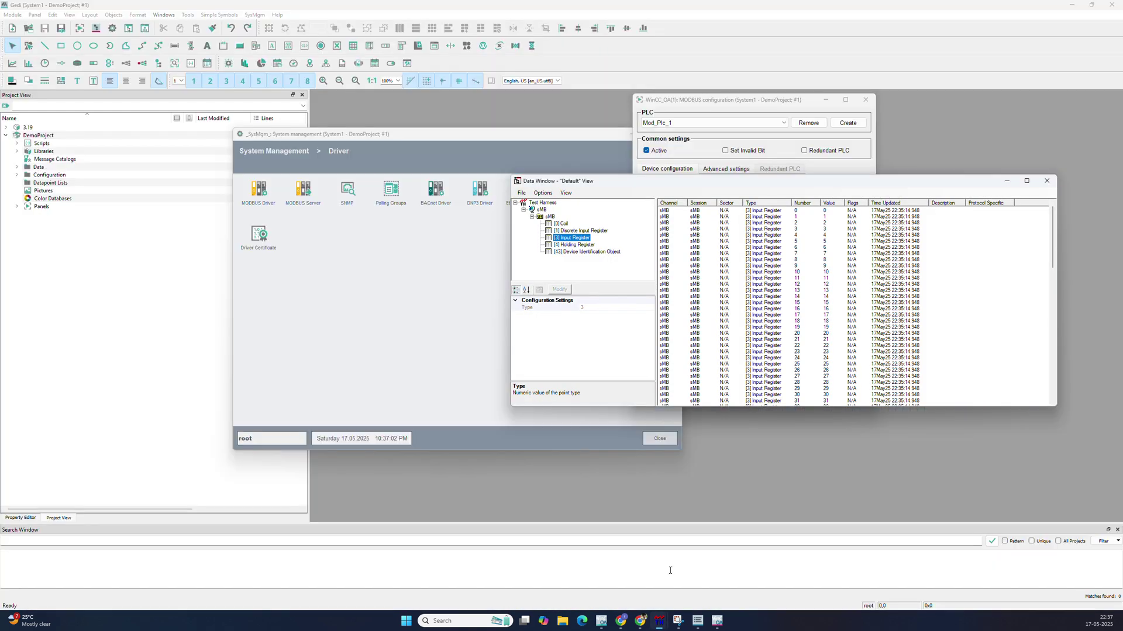
{"action": "mouse_move", "coordinate": [659, 620]}
{"action": "left_click", "coordinate": [631, 588]}
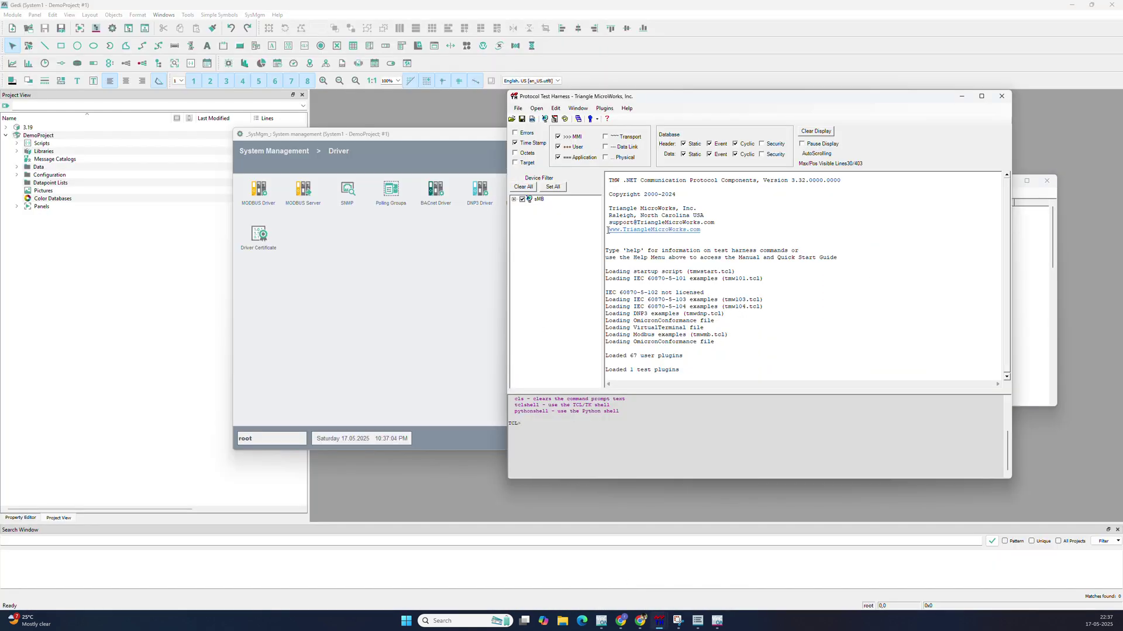
{"action": "left_click_drag", "start_coordinate": [613, 96], "coordinate": [761, 159]}
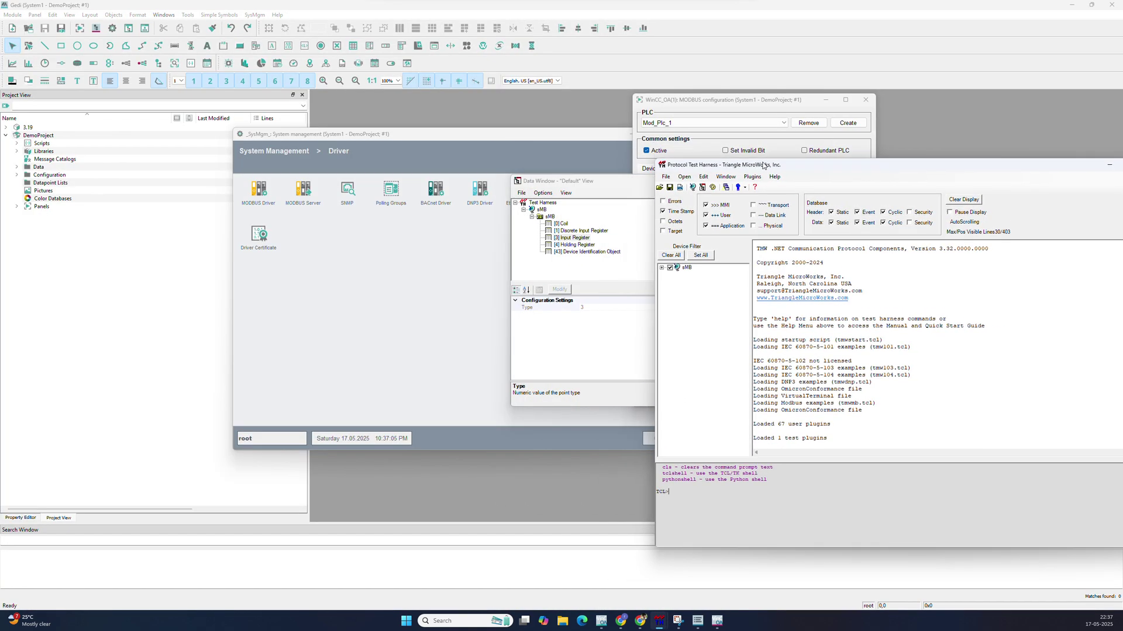
{"action": "left_click", "coordinate": [662, 262]}
{"action": "right_click", "coordinate": [691, 271]}
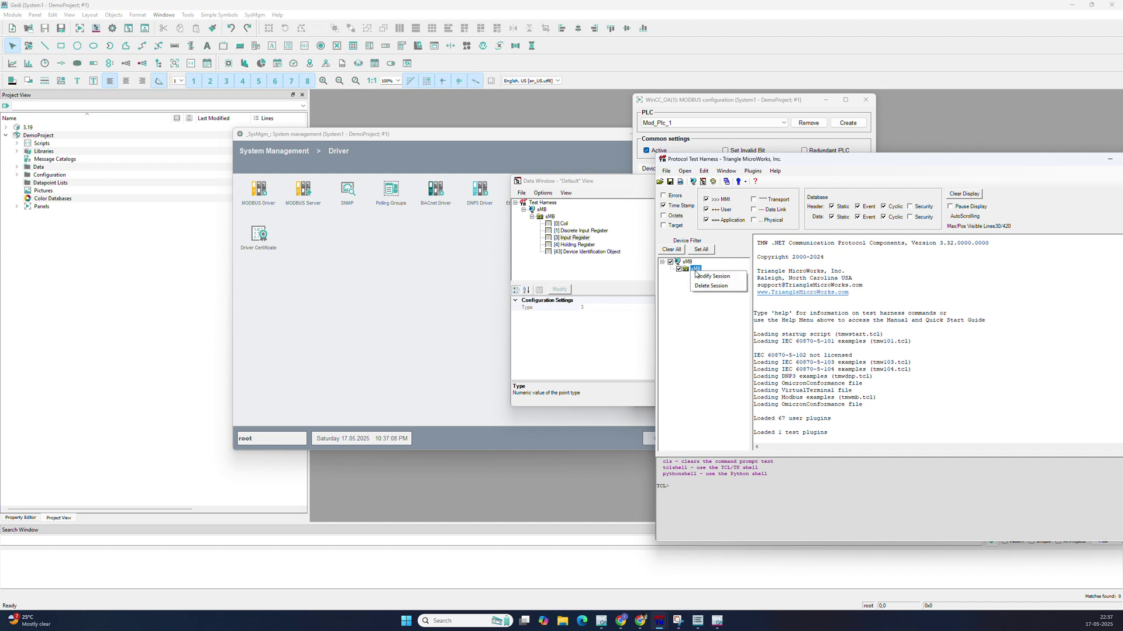
{"action": "left_click", "coordinate": [709, 277]}
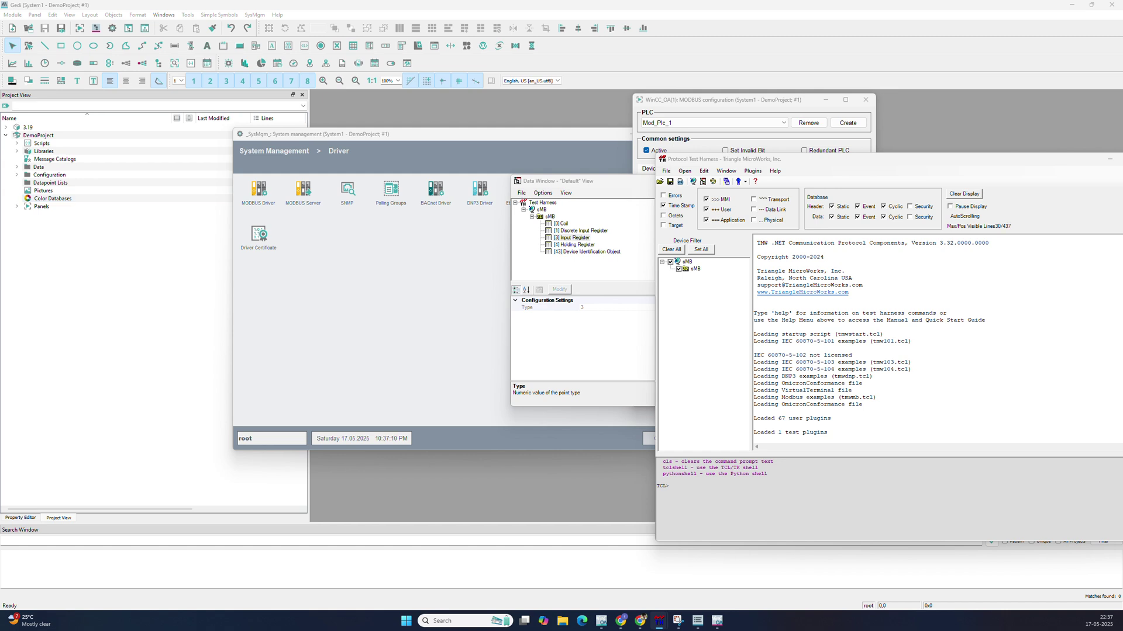
{"action": "left_click_drag", "start_coordinate": [240, 228], "coordinate": [810, 240]}
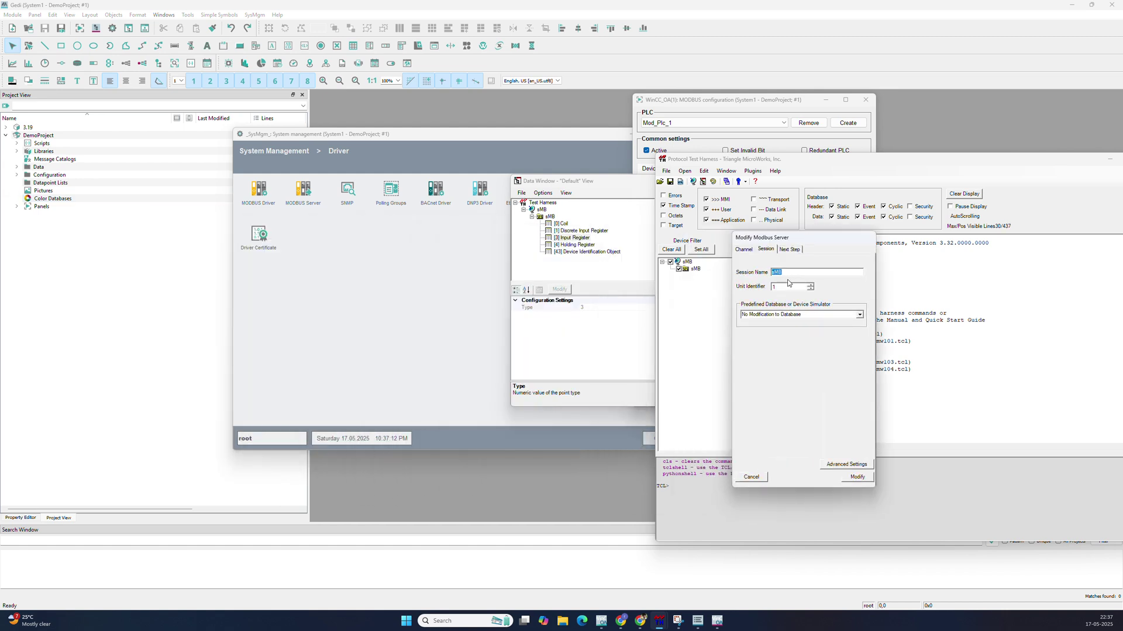
{"action": "left_click", "coordinate": [743, 249]}
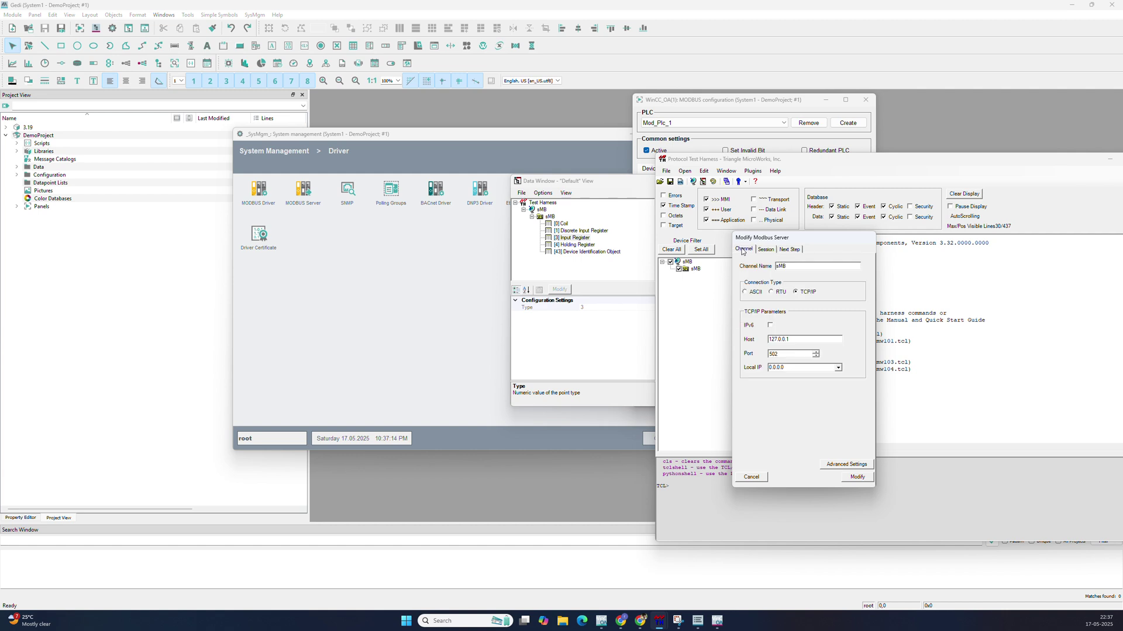
{"action": "left_click_drag", "start_coordinate": [790, 341], "coordinate": [768, 342]}
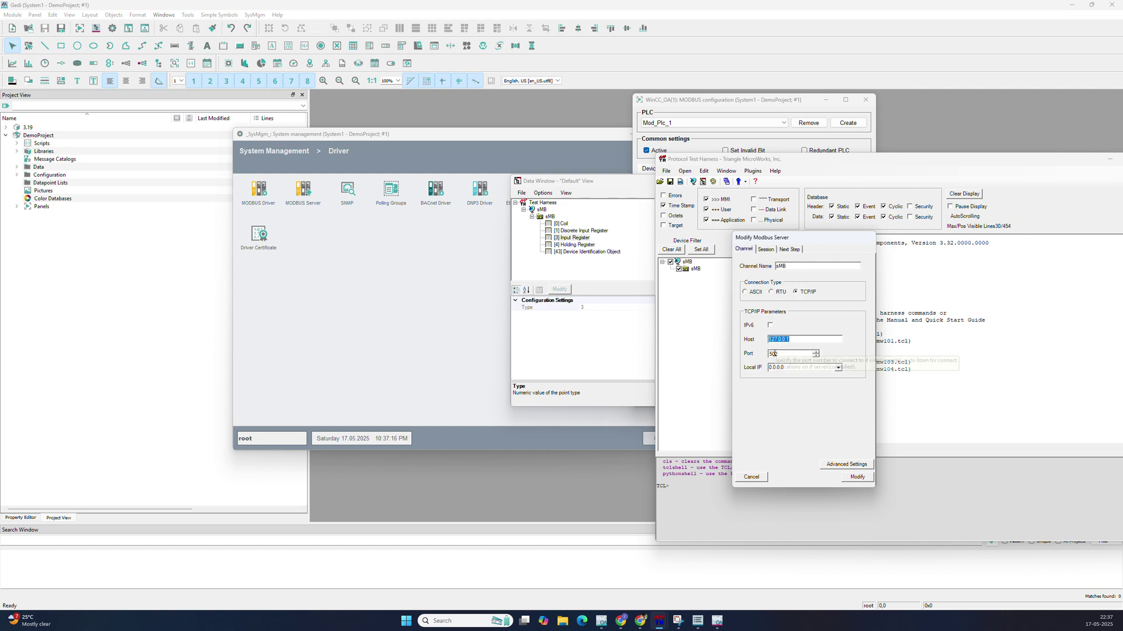
{"action": "left_click", "coordinate": [780, 354]}
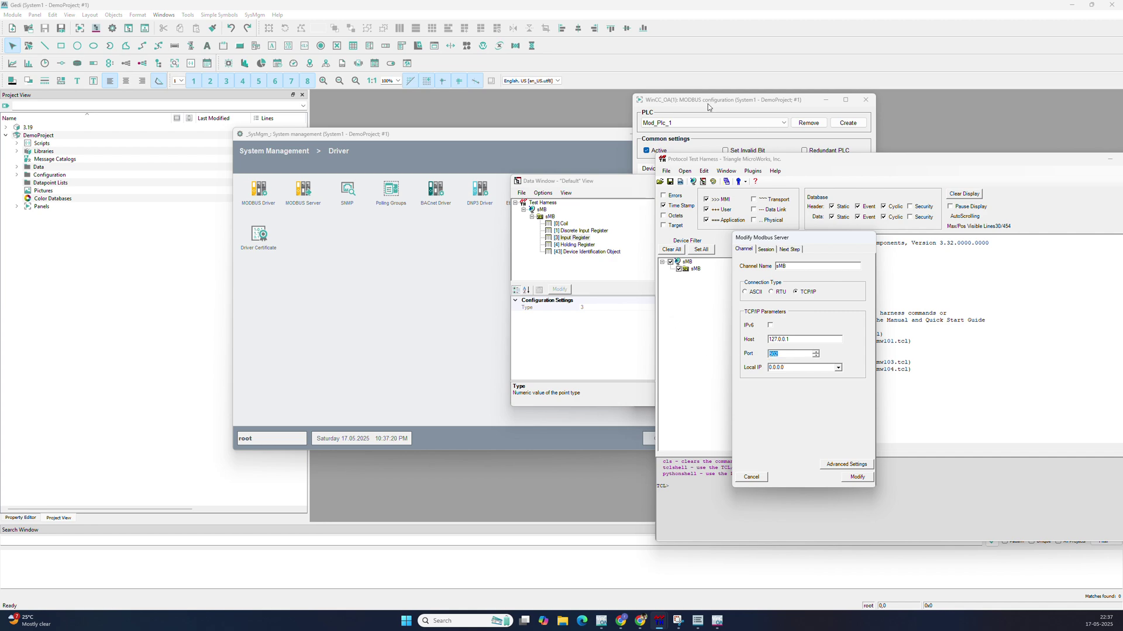
Set Mod_Plc_1's unit address to 1, add 127.0.0.1:502 to its list of hosts and apply the configuration.
{"action": "left_click_drag", "start_coordinate": [708, 104], "coordinate": [294, 154]}
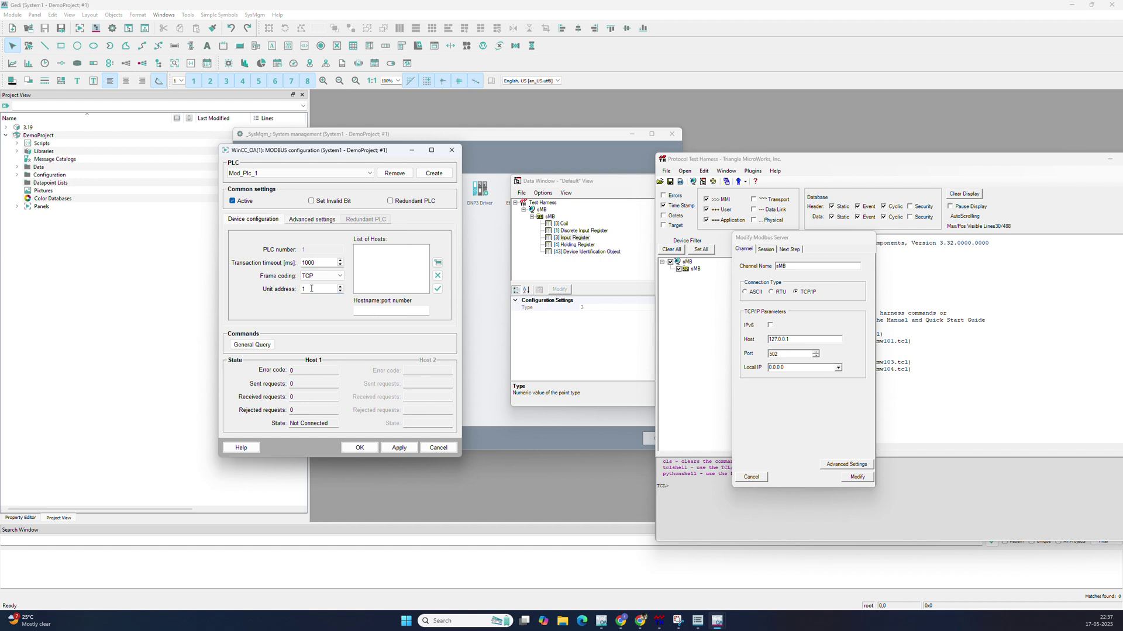
{"action": "left_click", "coordinate": [312, 289]}
{"action": "left_click", "coordinate": [359, 311]}
{"action": "type", "text": "127.0.0.1:502"}
{"action": "triple_click", "coordinate": [386, 314]}
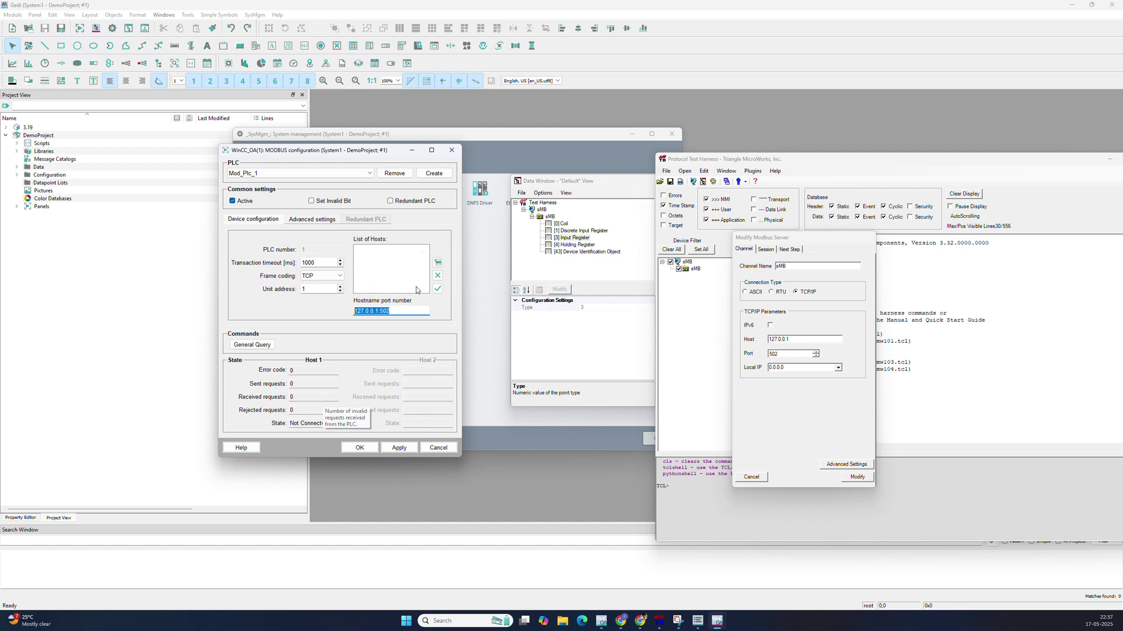
{"action": "left_click", "coordinate": [438, 265]}
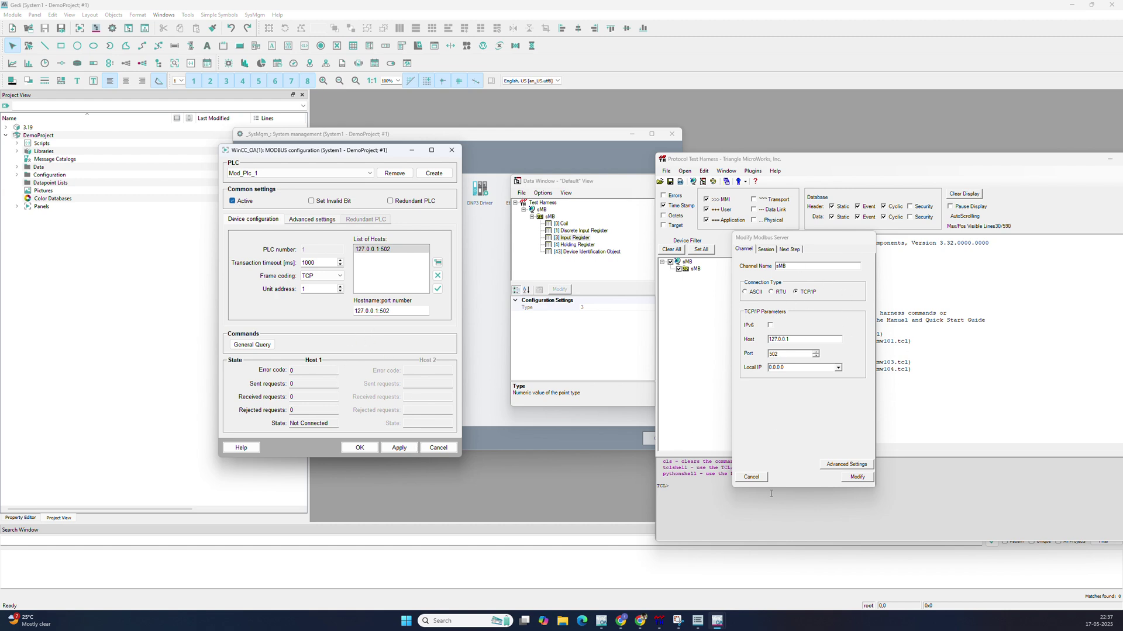
{"action": "left_click", "coordinate": [751, 478]}
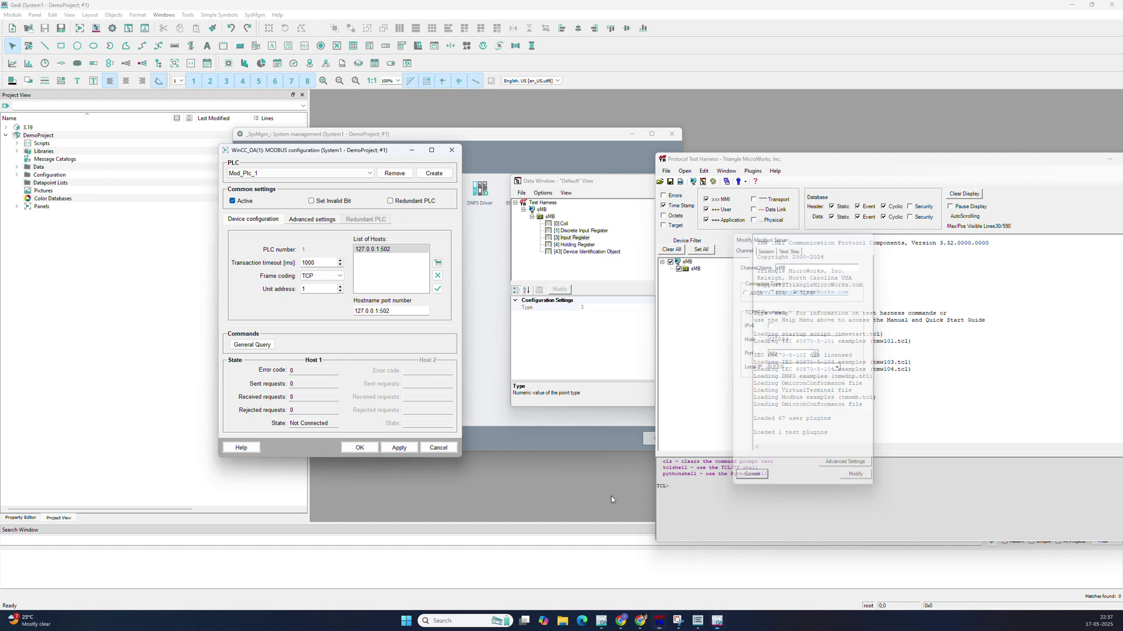
{"action": "left_click", "coordinate": [400, 449]}
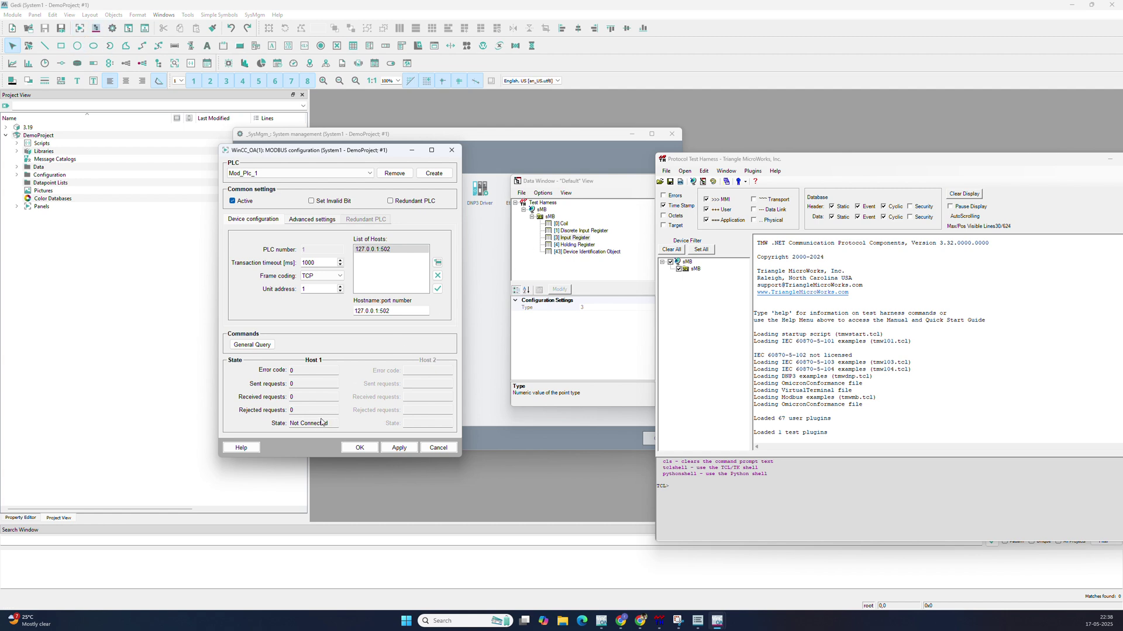
{"action": "left_click_drag", "start_coordinate": [282, 155], "coordinate": [471, 160]}
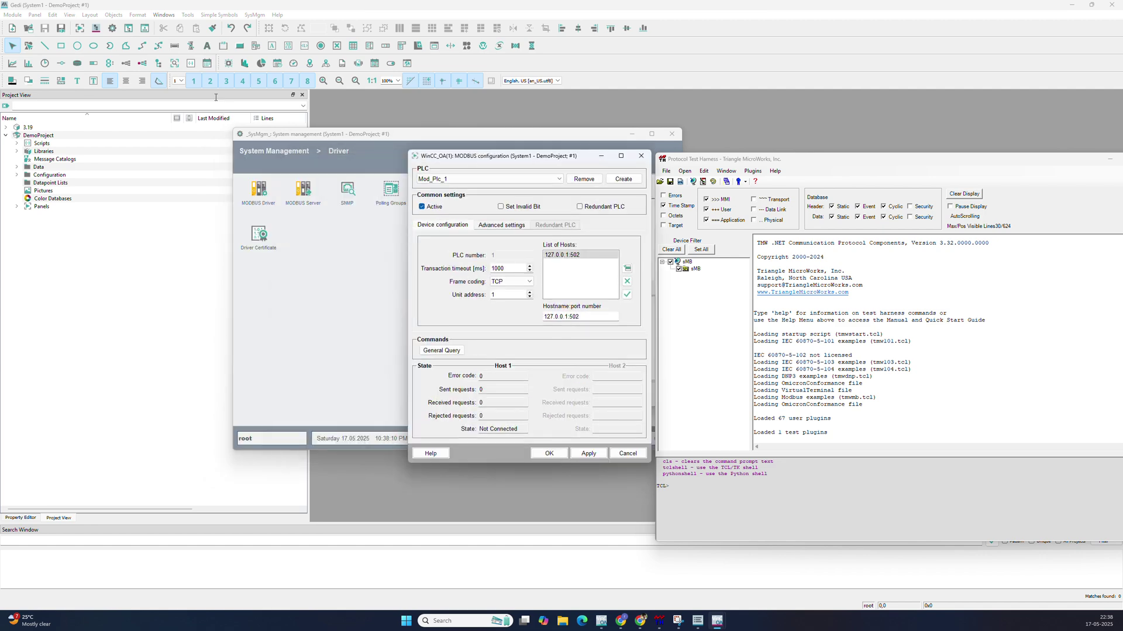
Open the datapoint parameterization and create a datapoint named CB3 under the CircuitBreaker type.
{"action": "left_click", "coordinate": [112, 28]}
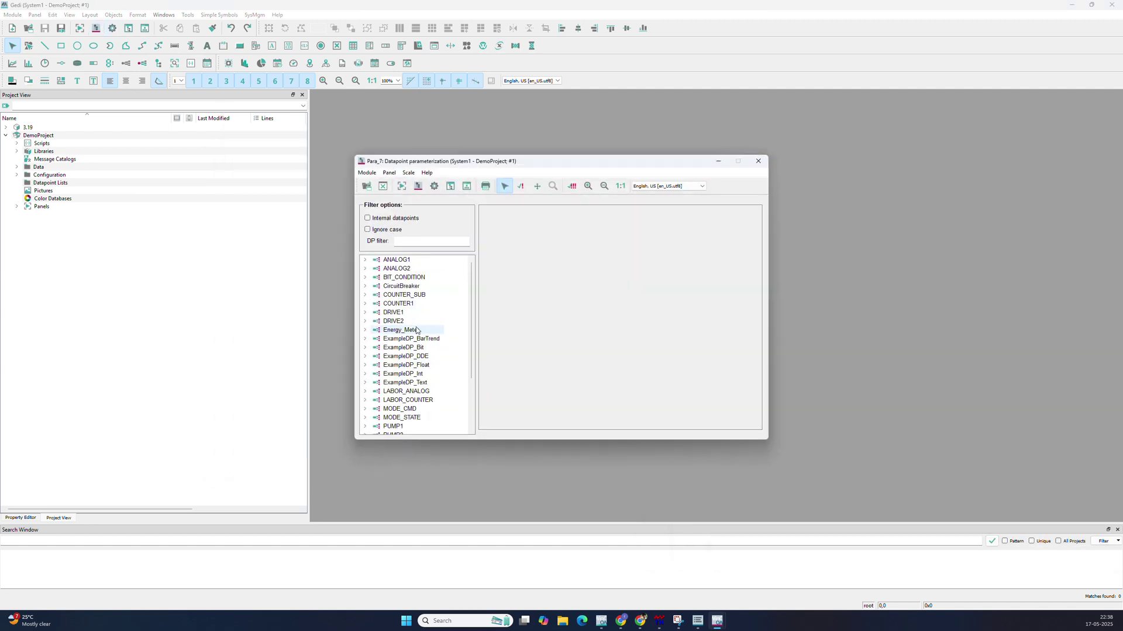
{"action": "left_click", "coordinate": [402, 287]}
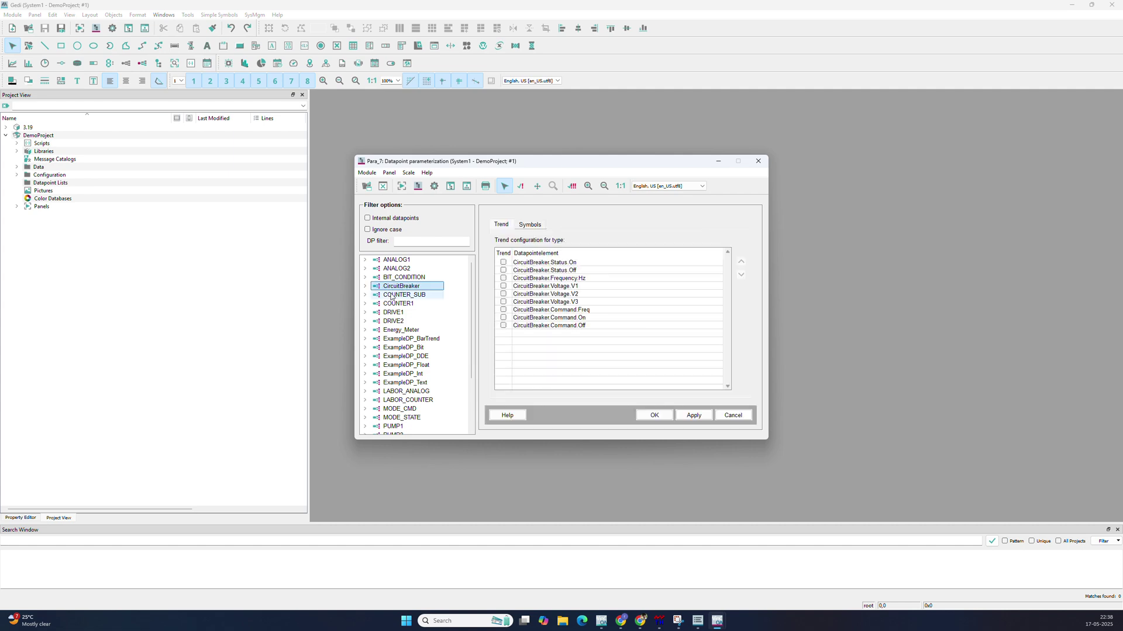
{"action": "double_click", "coordinate": [389, 286]}
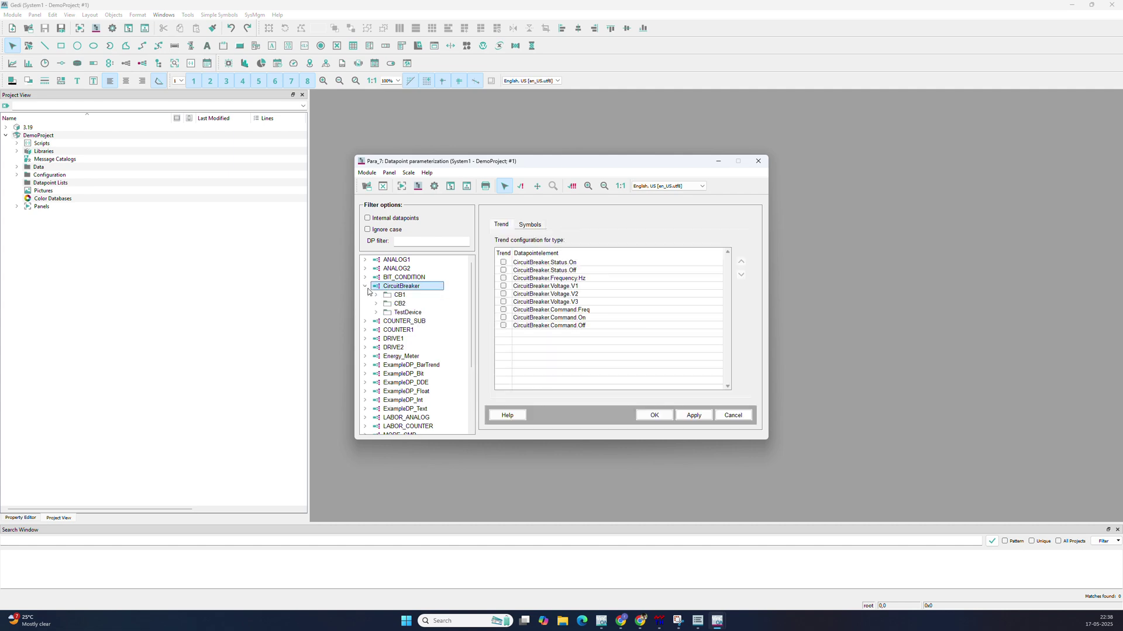
{"action": "right_click", "coordinate": [413, 288]}
{"action": "left_click", "coordinate": [437, 292]}
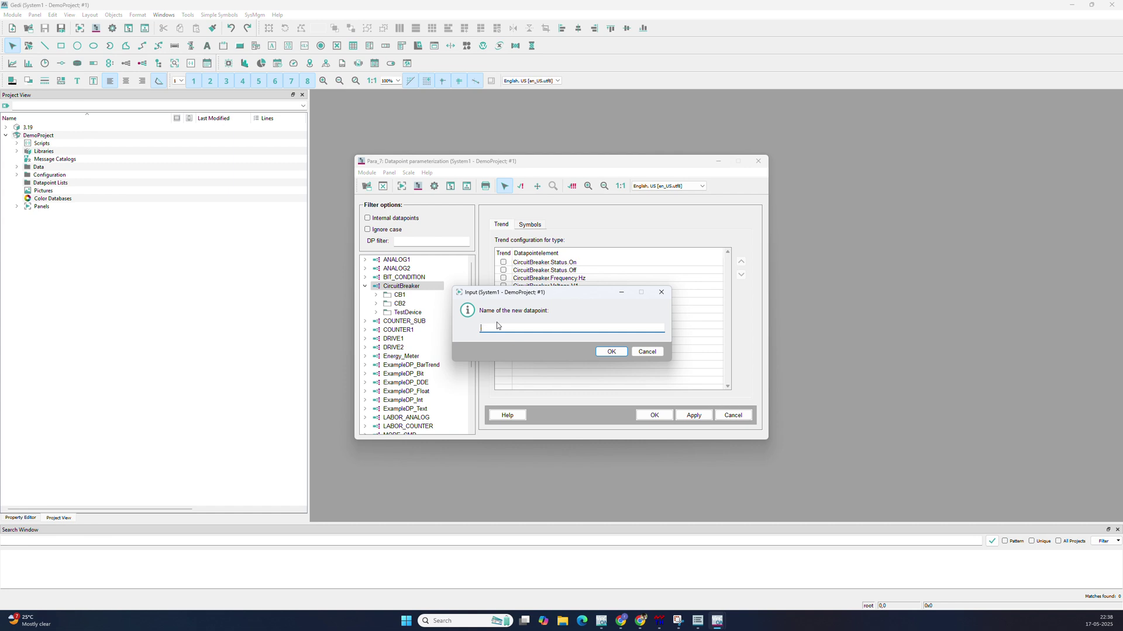
{"action": "type", "text": "CB3"}
{"action": "left_click", "coordinate": [611, 351]}
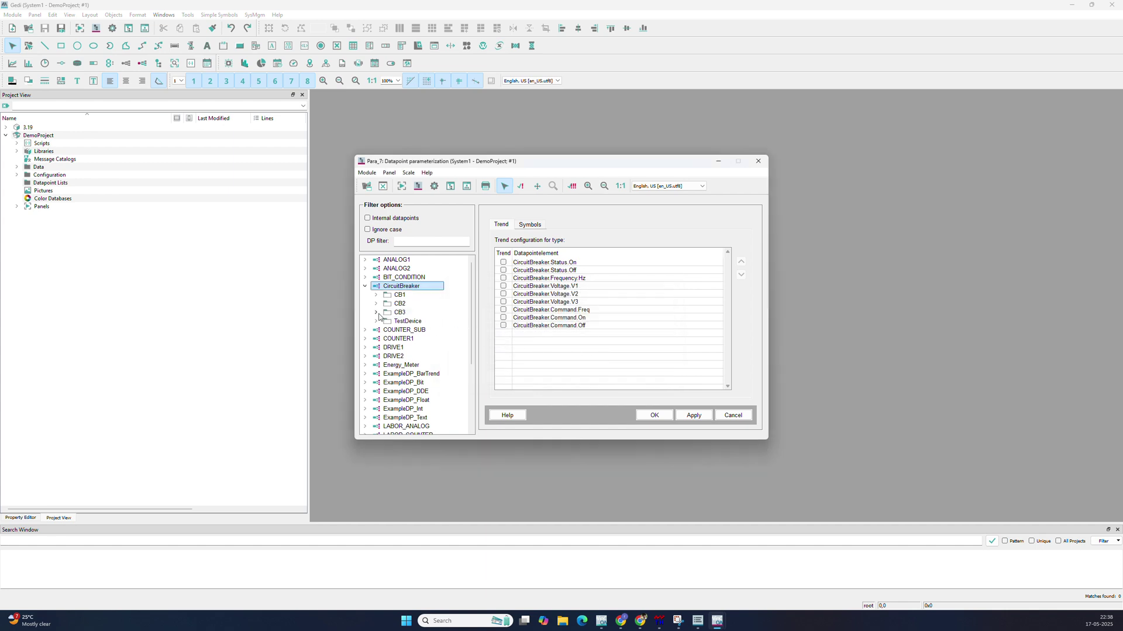
Expand CB3's Status, Frequency and Voltage nodes and the On element under Status to examine their contents.
{"action": "left_click", "coordinate": [376, 313]}
{"action": "left_click", "coordinate": [387, 339]}
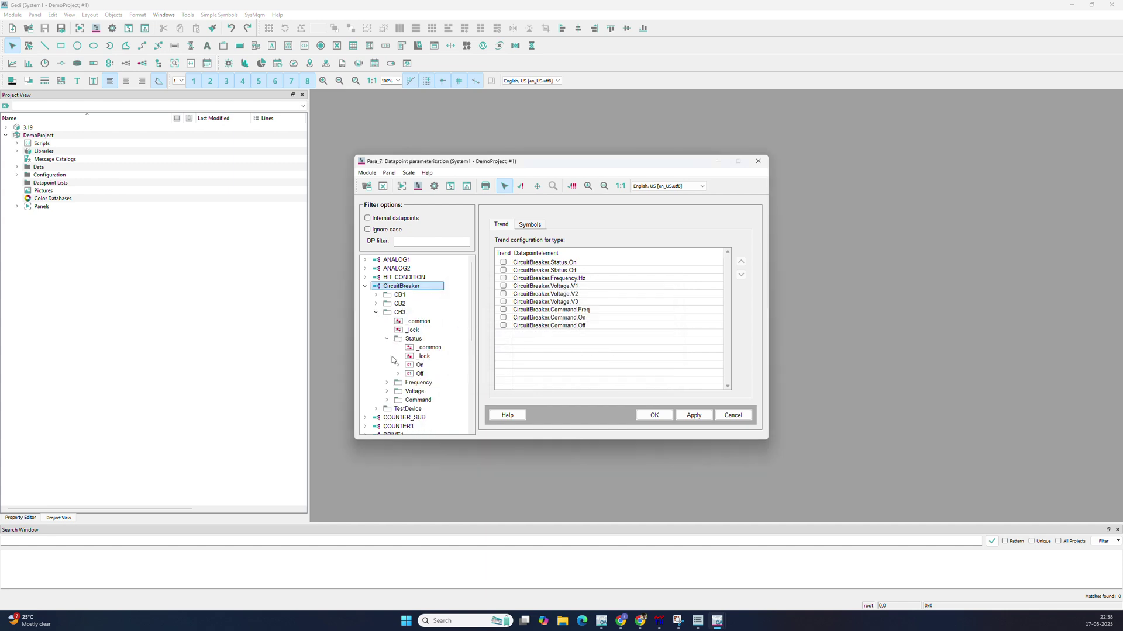
{"action": "left_click", "coordinate": [388, 383]}
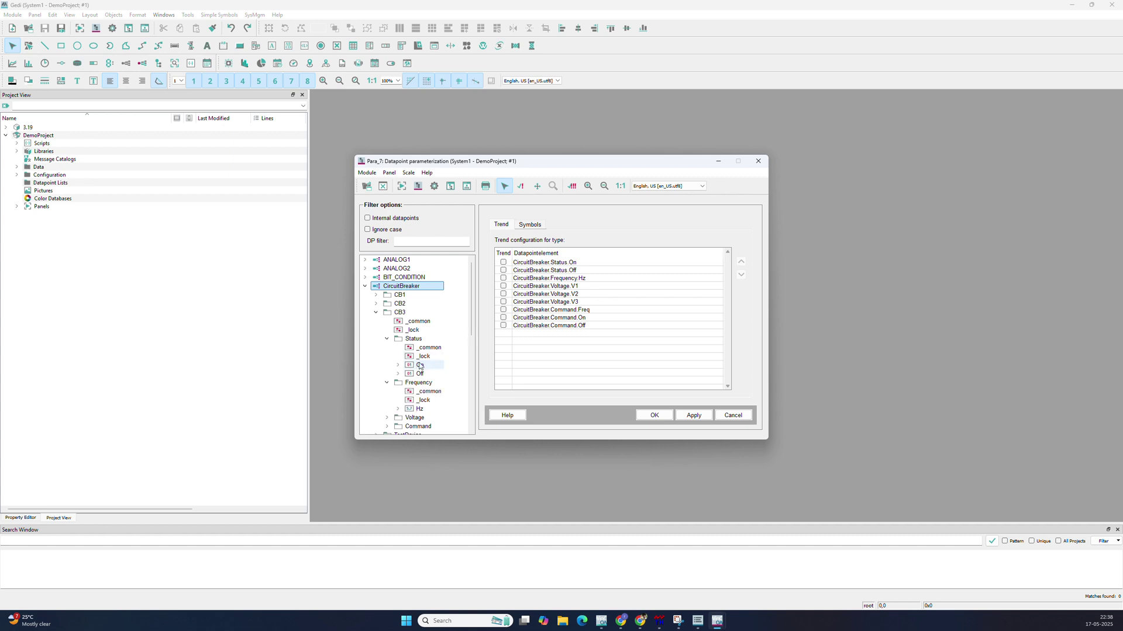
{"action": "scroll", "coordinate": [420, 365], "scroll_direction": "down", "scroll_amount": 1}
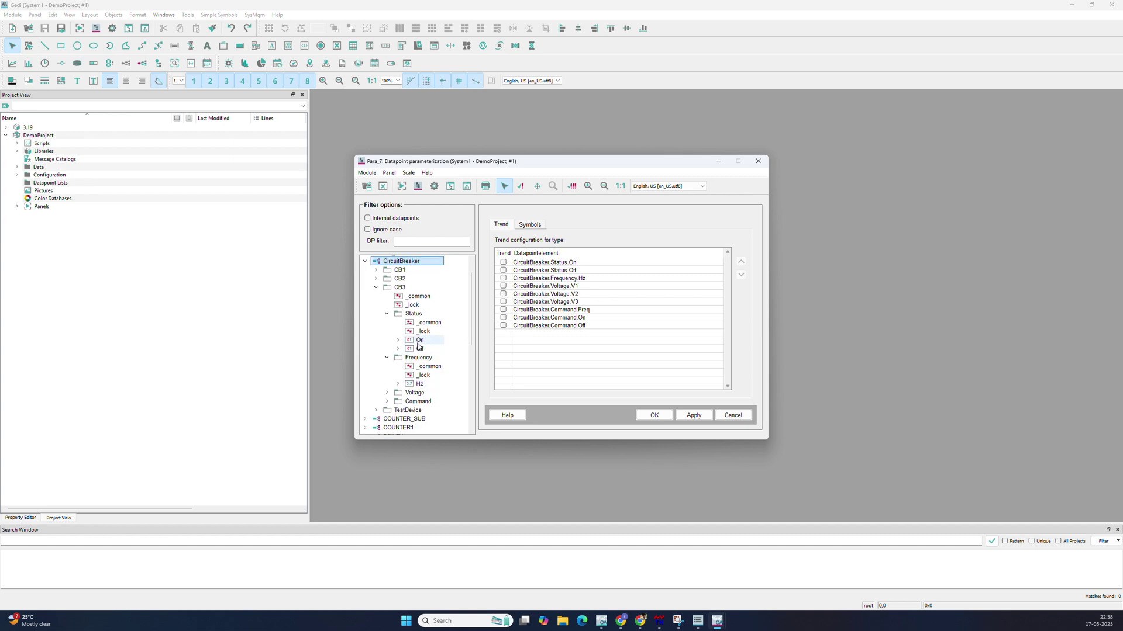
{"action": "left_click", "coordinate": [387, 392]}
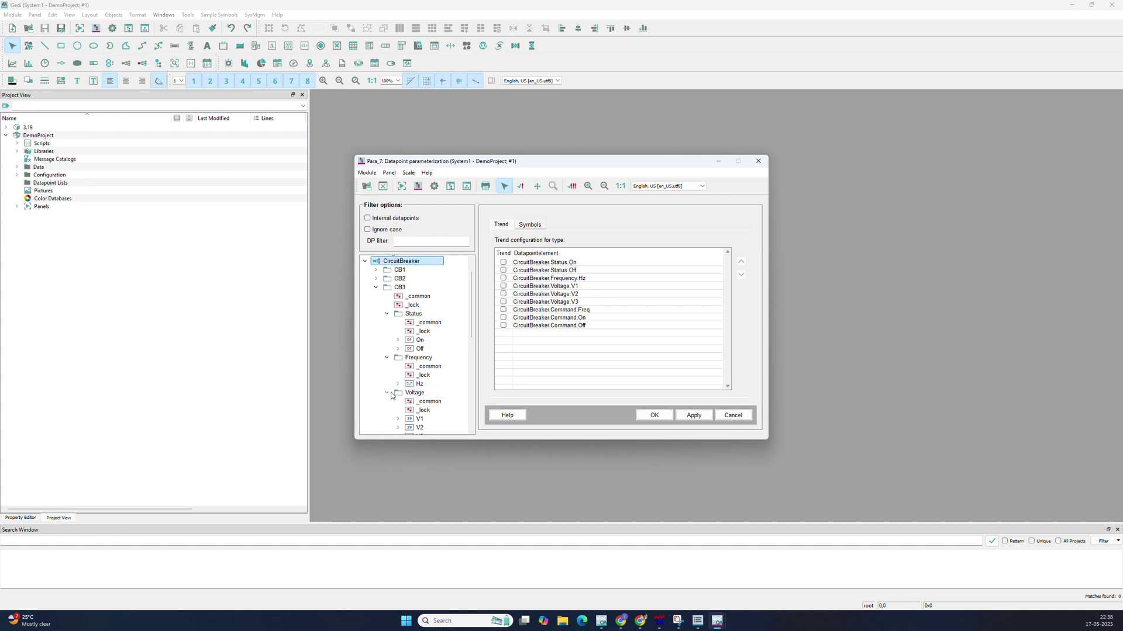
{"action": "left_click_drag", "start_coordinate": [511, 171], "coordinate": [327, 191]}
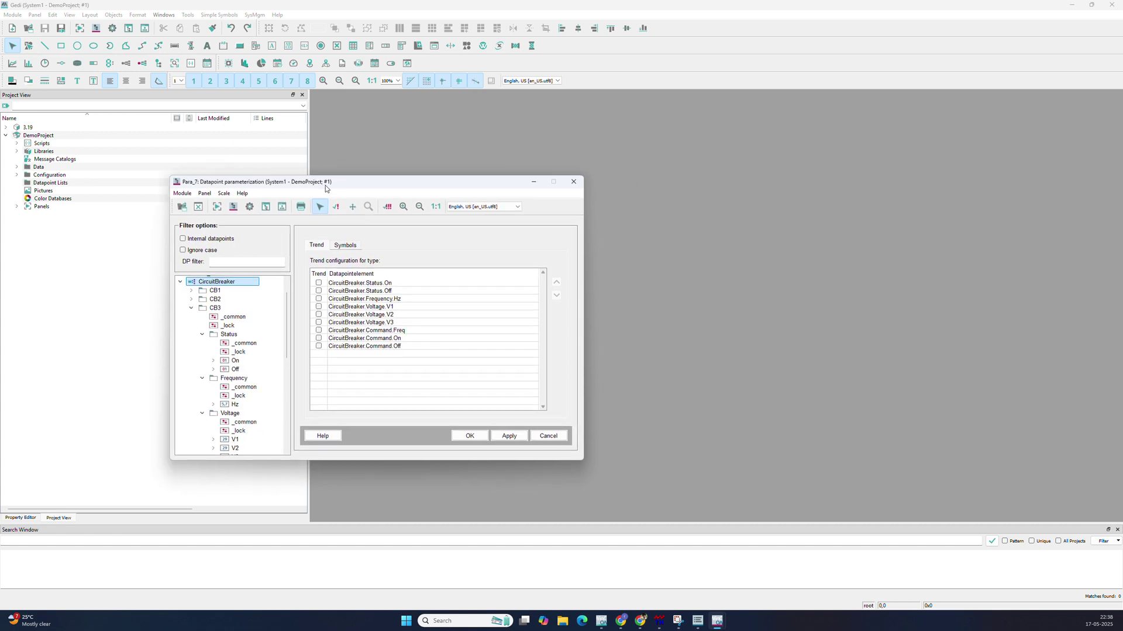
{"action": "left_click", "coordinate": [214, 360]}
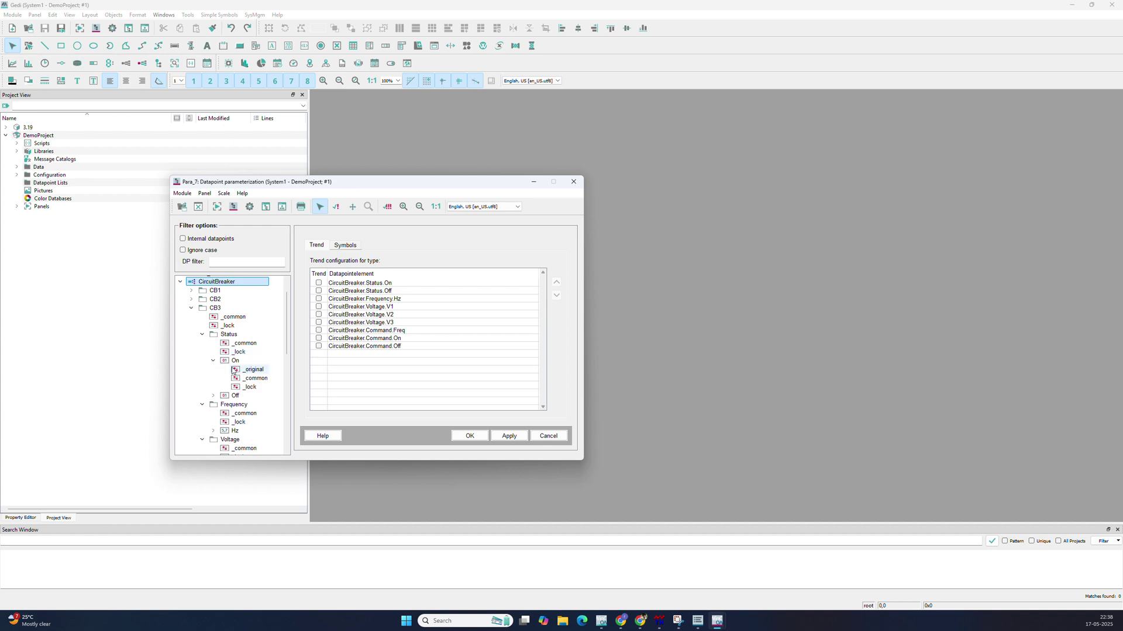
Insert a periphery address config on CB3's Status On element and configure it with the MODBUS driver type.
{"action": "left_click", "coordinate": [260, 362]}
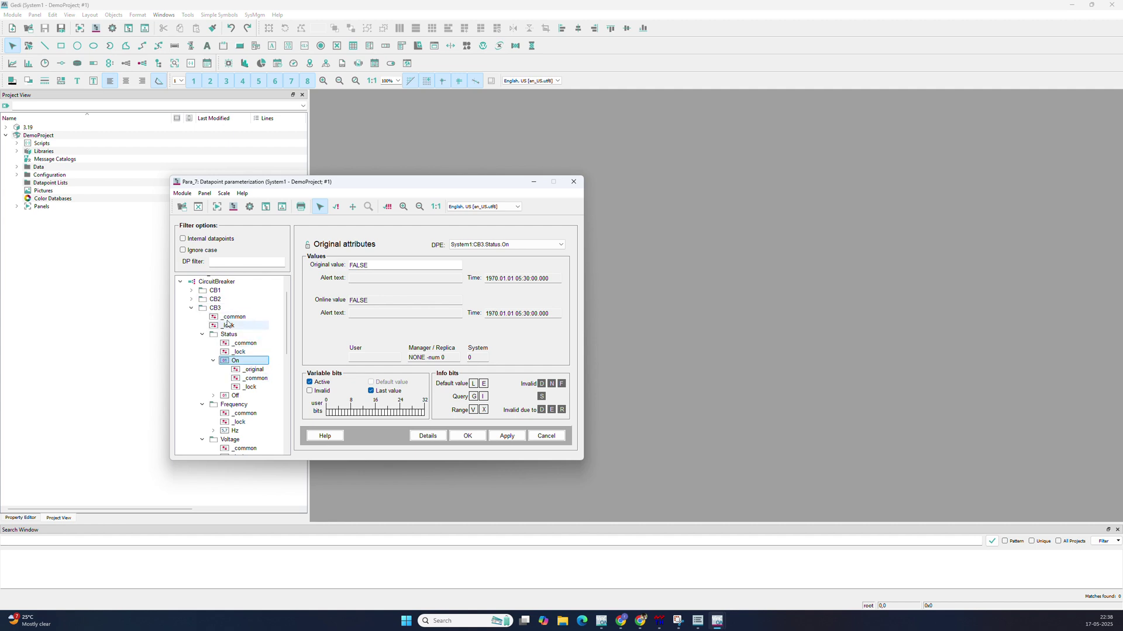
{"action": "right_click", "coordinate": [235, 362]}
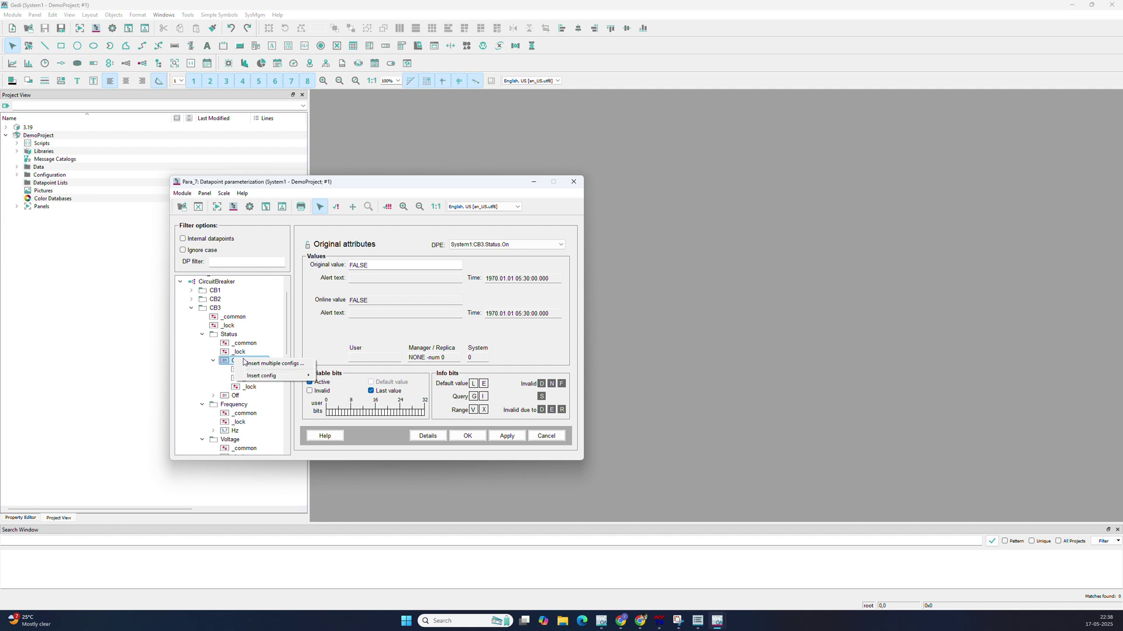
{"action": "mouse_move", "coordinate": [279, 377]}
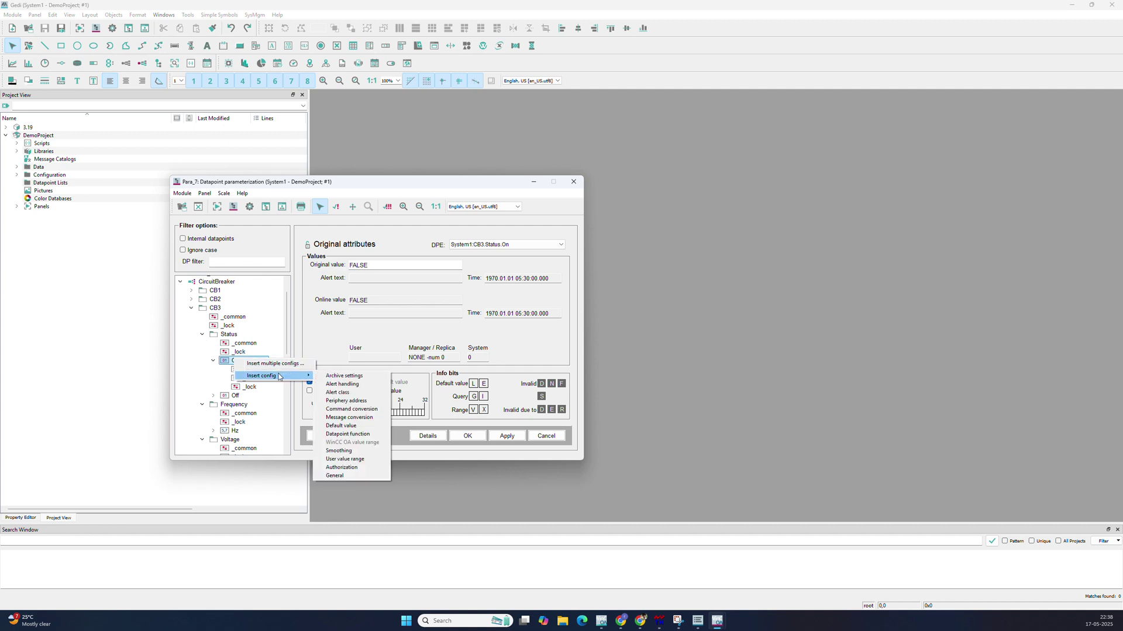
{"action": "left_click", "coordinate": [336, 402]}
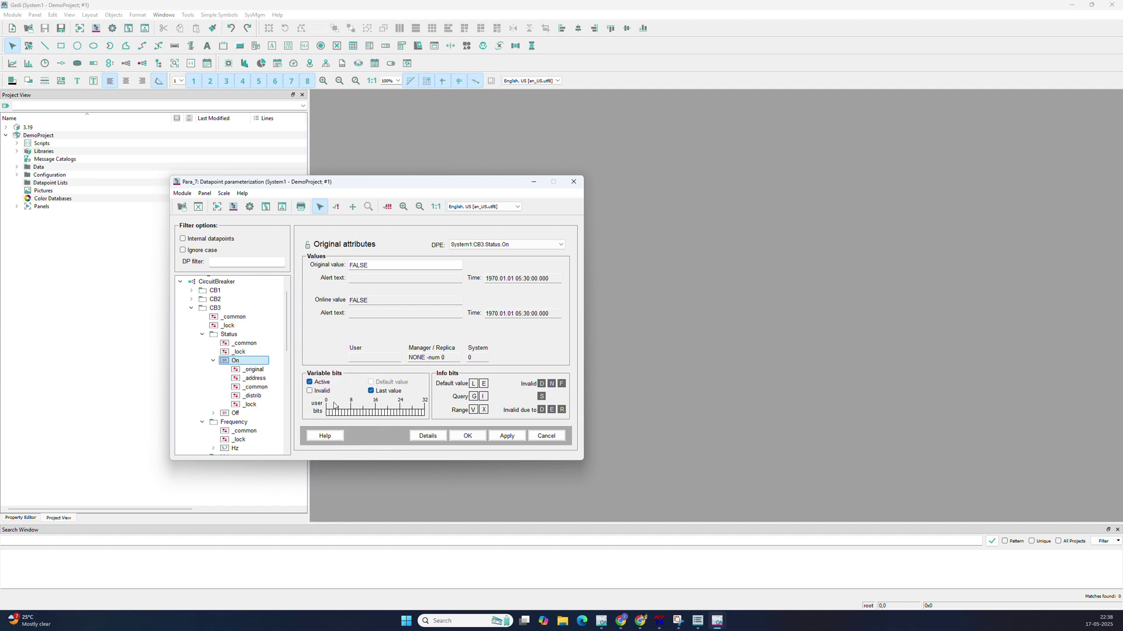
{"action": "left_click", "coordinate": [254, 380]}
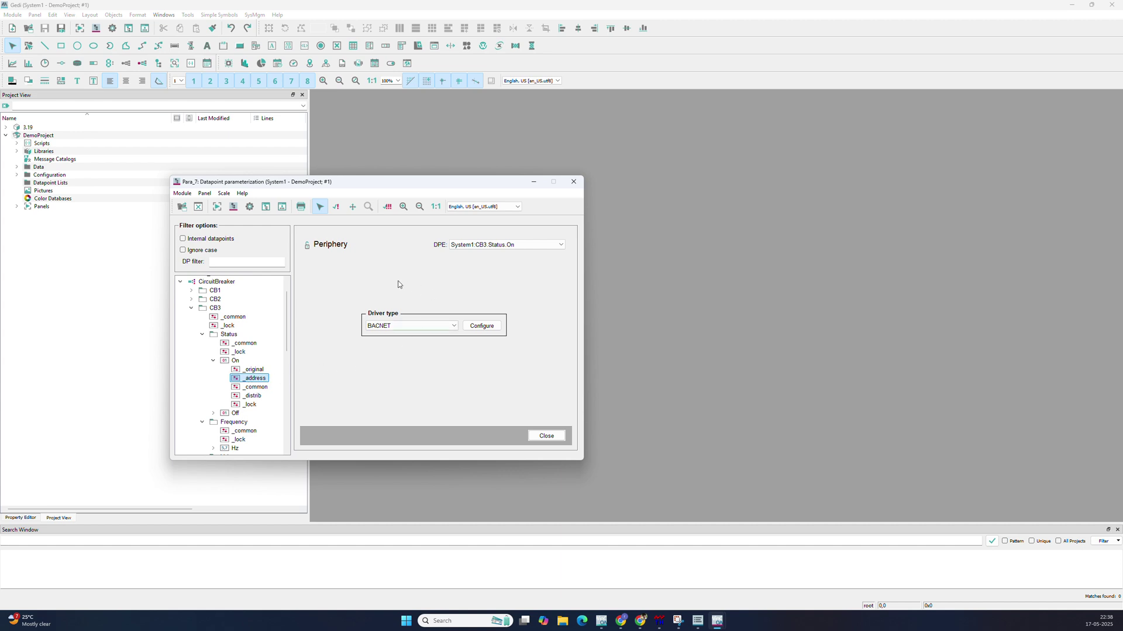
{"action": "left_click", "coordinate": [424, 326]}
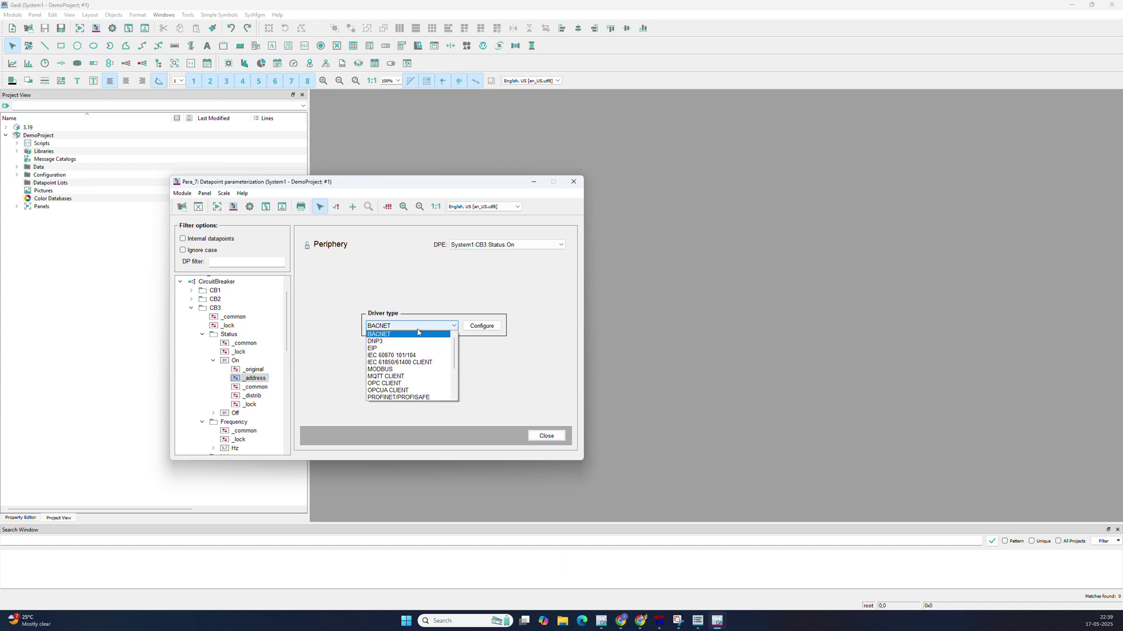
{"action": "left_click", "coordinate": [388, 370]}
{"action": "left_click", "coordinate": [476, 327]}
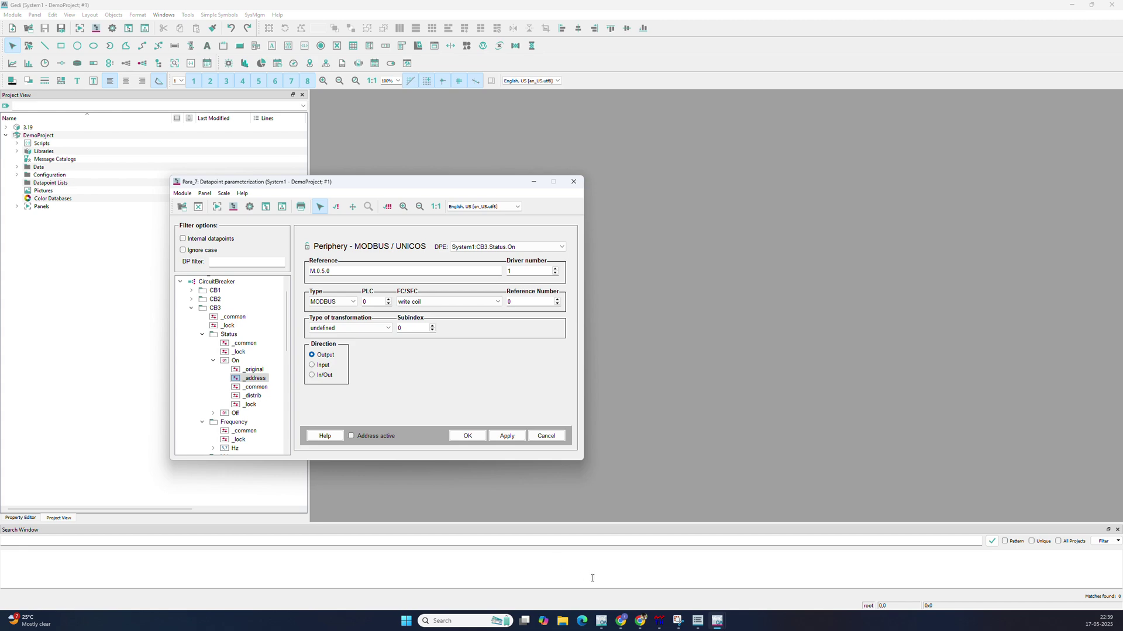
Set the On address to input direction with polling in the 1second poll group and boolean transformation.
{"action": "mouse_move", "coordinate": [659, 621]}
{"action": "left_click", "coordinate": [685, 578]}
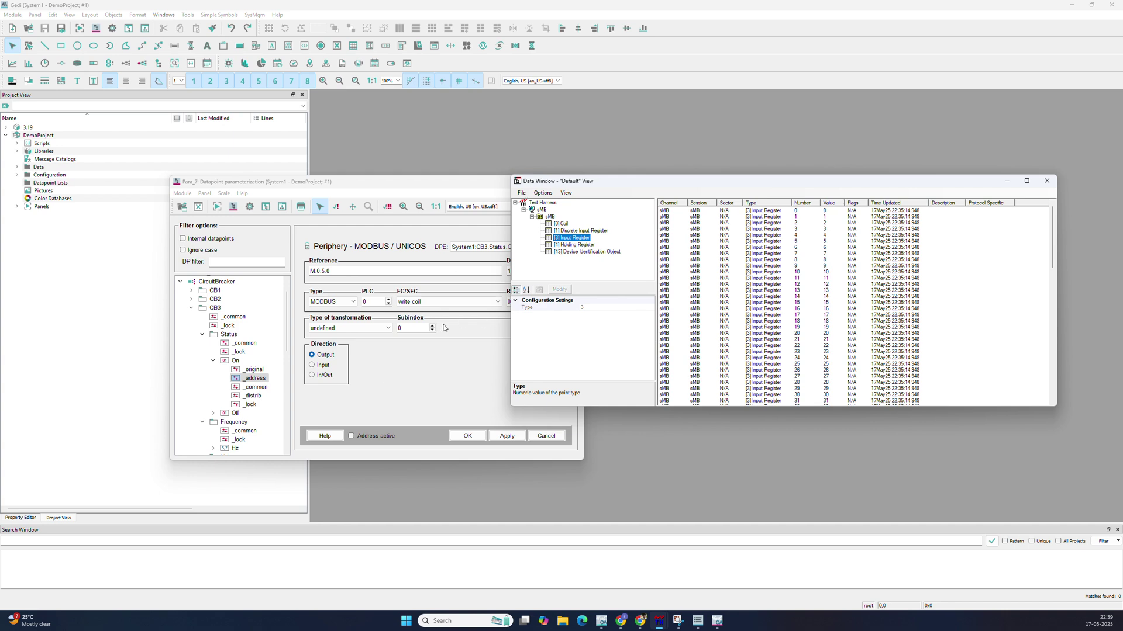
{"action": "left_click", "coordinate": [322, 366]}
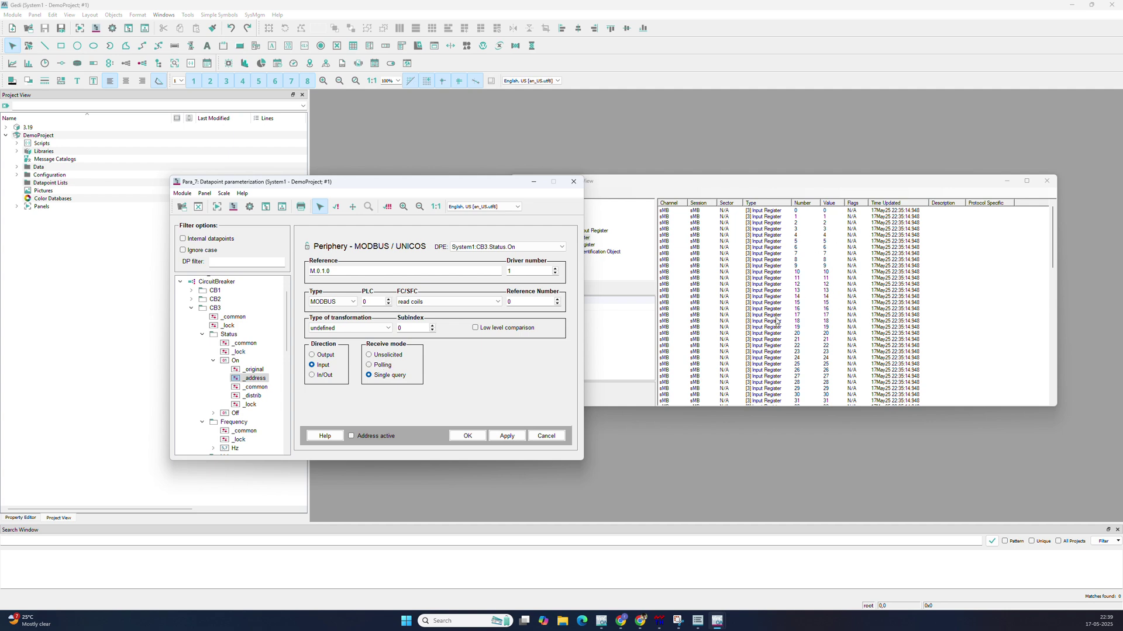
{"action": "left_click", "coordinate": [381, 369]}
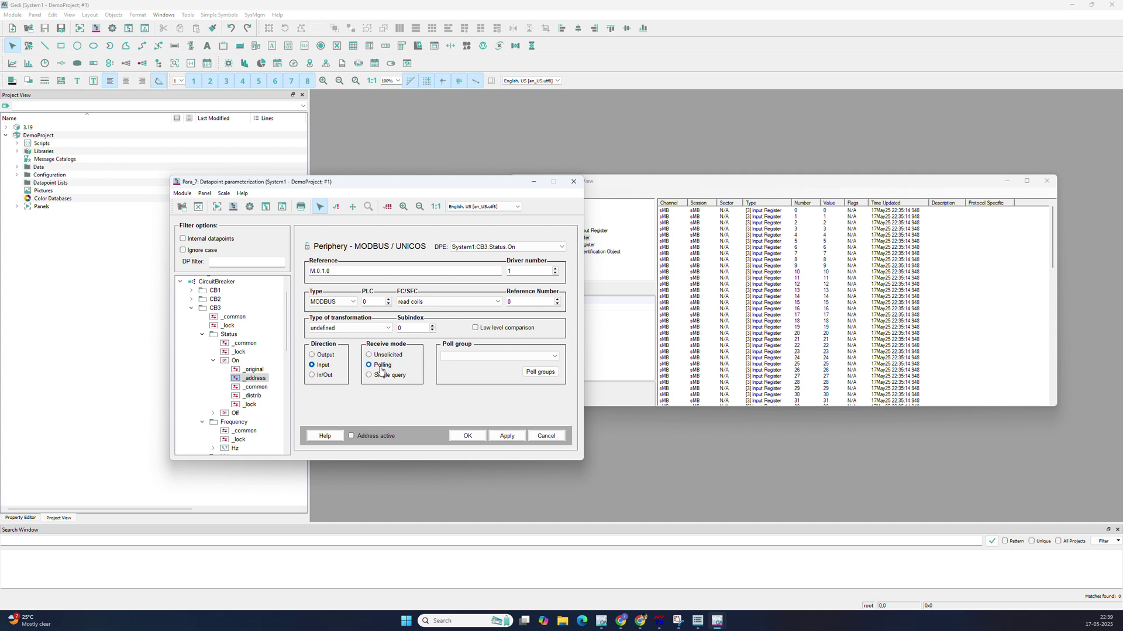
{"action": "left_click", "coordinate": [521, 356]}
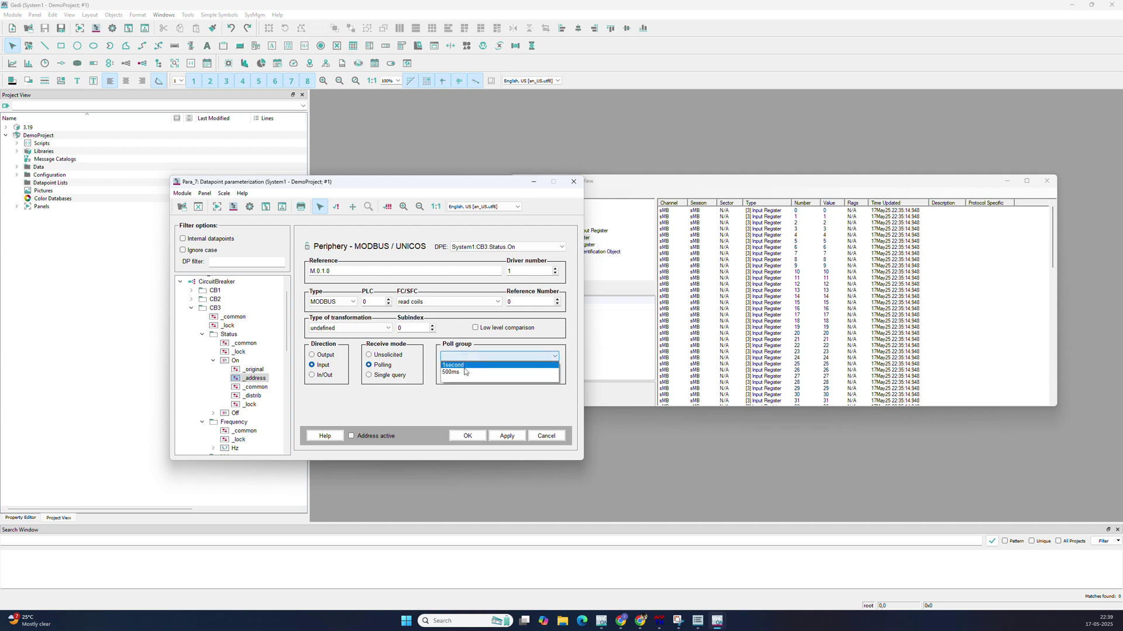
{"action": "left_click", "coordinate": [462, 370]}
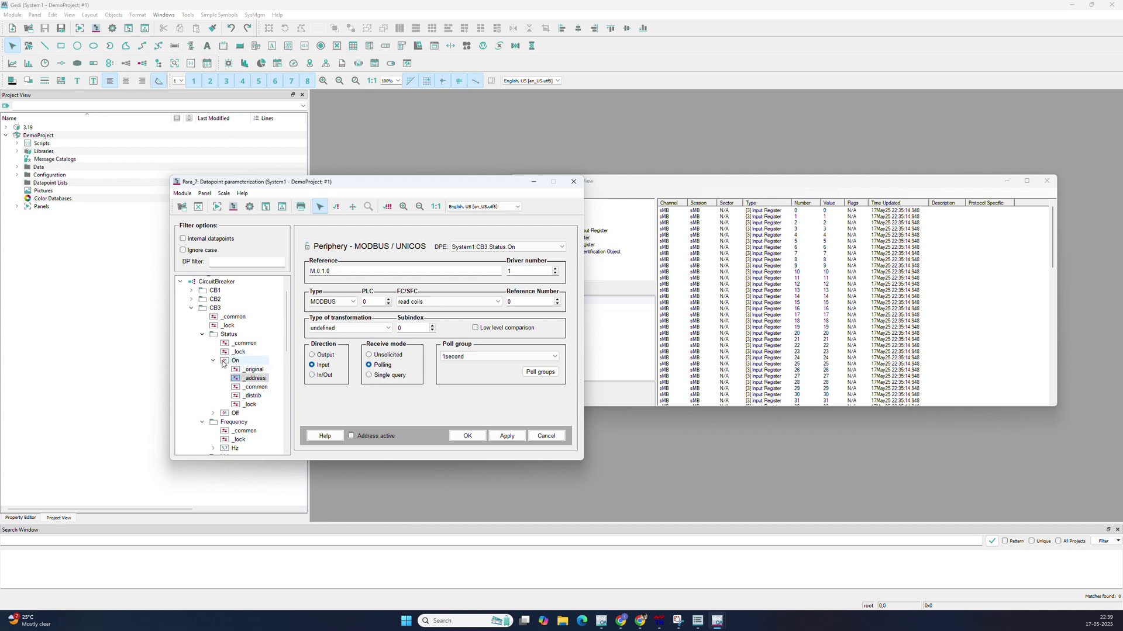
{"action": "left_click", "coordinate": [336, 329]}
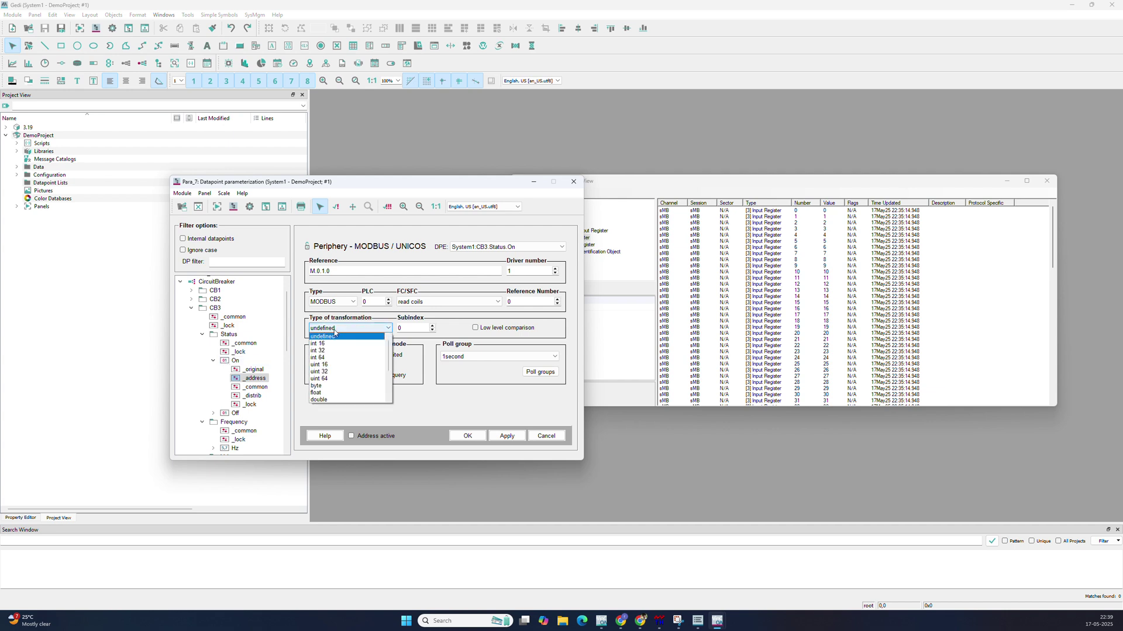
{"action": "scroll", "coordinate": [320, 392], "scroll_direction": "down", "scroll_amount": 2}
{"action": "left_click", "coordinate": [322, 386]}
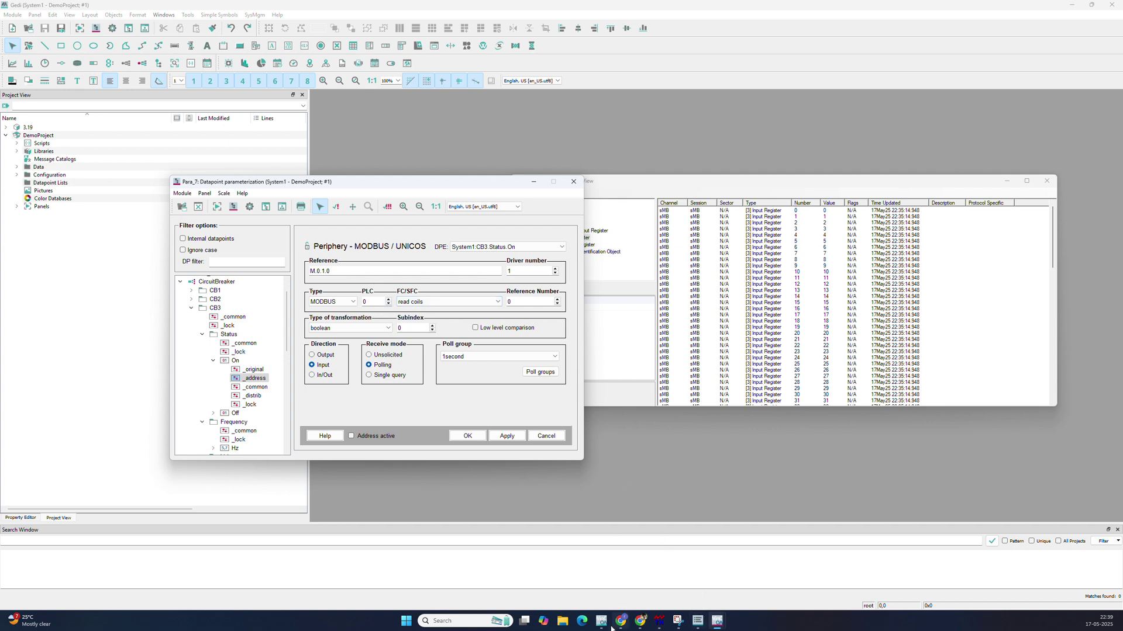
Check Mod_Plc_1's PLC number in the MODBUS configuration, then set the On address's PLC to 1 and apply it as active.
{"action": "mouse_move", "coordinate": [716, 624]}
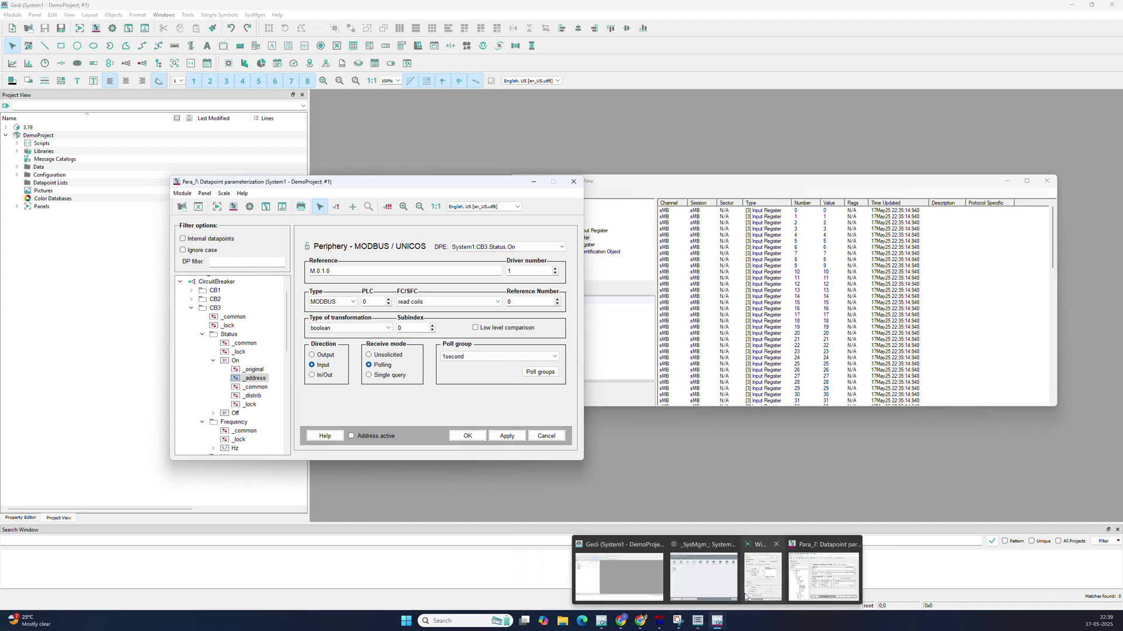
{"action": "left_click", "coordinate": [763, 576]}
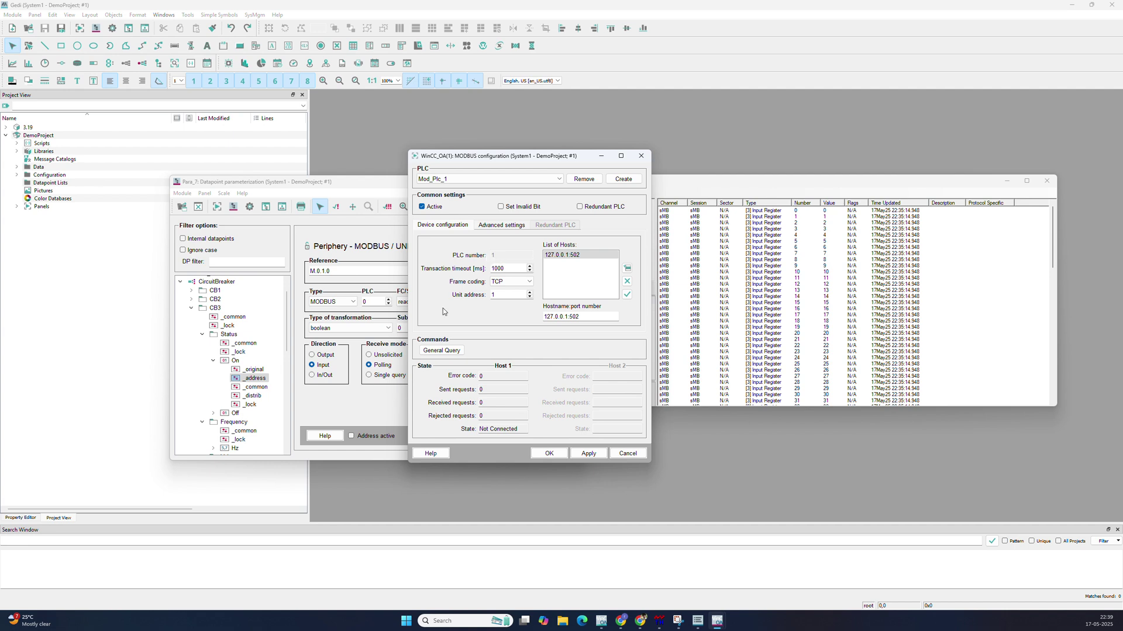
{"action": "left_click", "coordinate": [374, 311]}
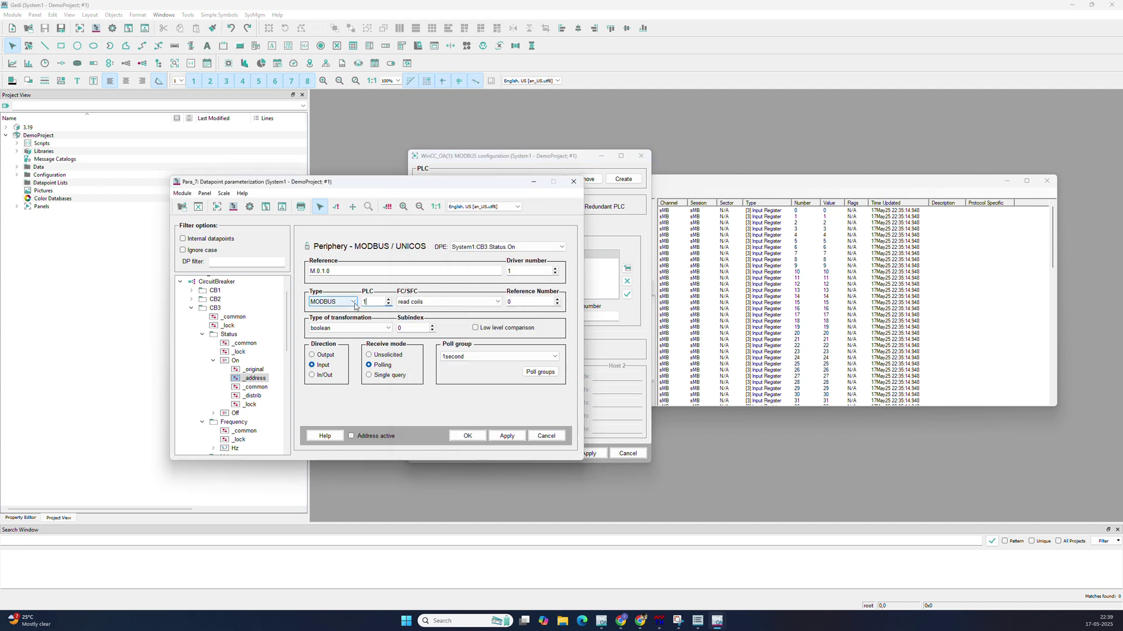
{"action": "key", "text": "Tab"}
{"action": "left_click", "coordinate": [507, 437]}
Check the Modbus driver's number in the project console, then set the On address's driver number to 3 and apply it.
{"action": "left_click", "coordinate": [602, 390]}
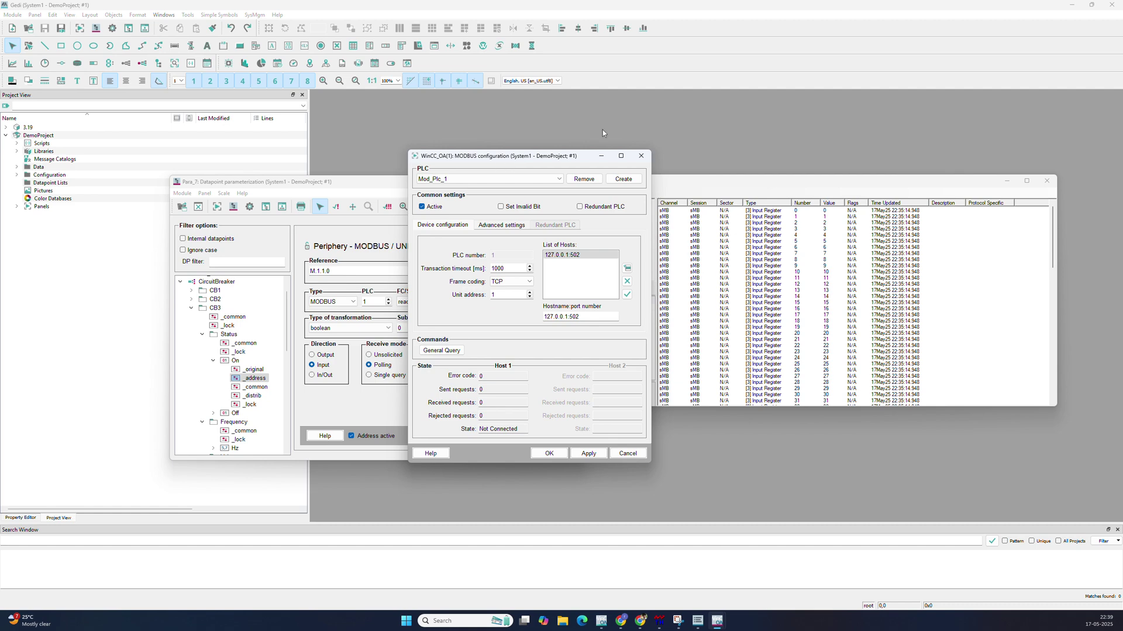
{"action": "left_click_drag", "start_coordinate": [517, 159], "coordinate": [670, 142]}
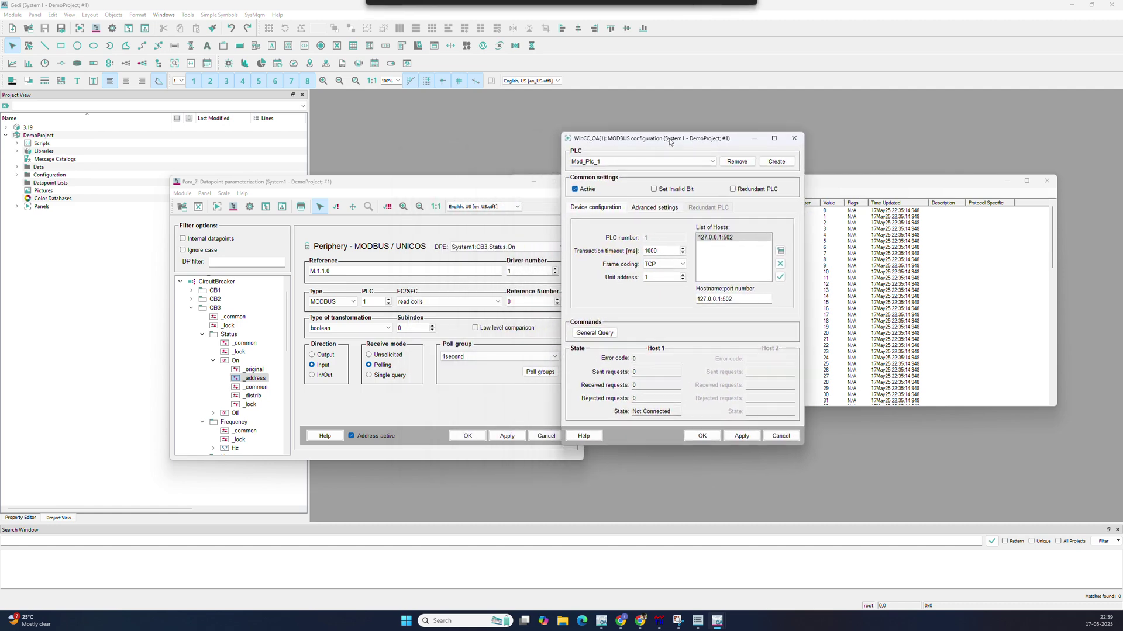
{"action": "left_click_drag", "start_coordinate": [475, 182], "coordinate": [391, 149]}
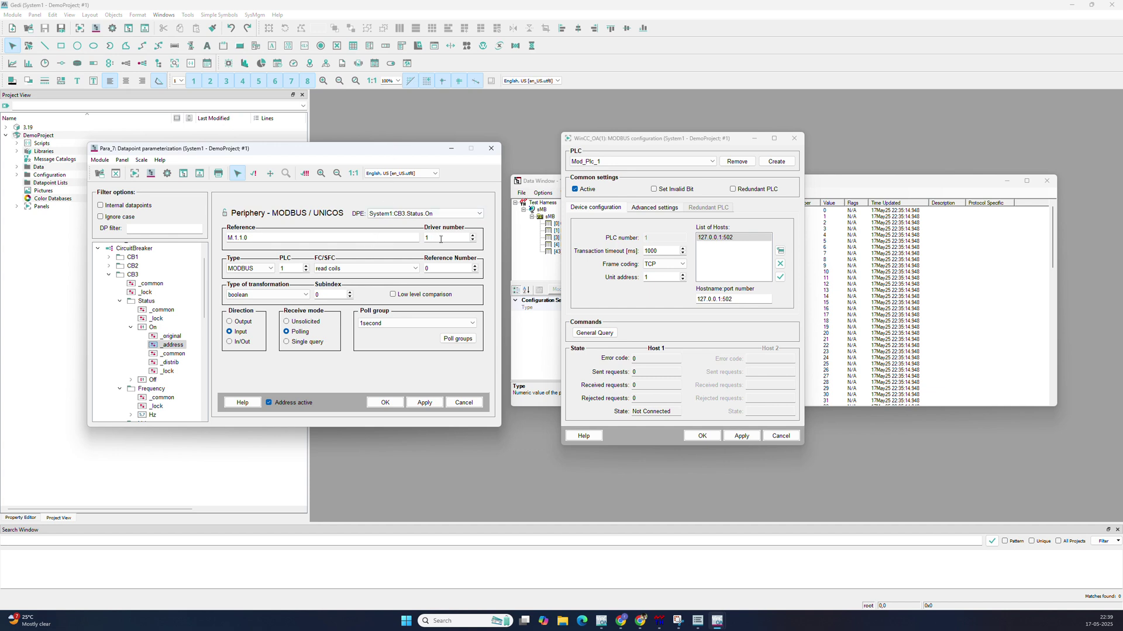
{"action": "mouse_move", "coordinate": [601, 621]}
{"action": "left_click", "coordinate": [621, 573]}
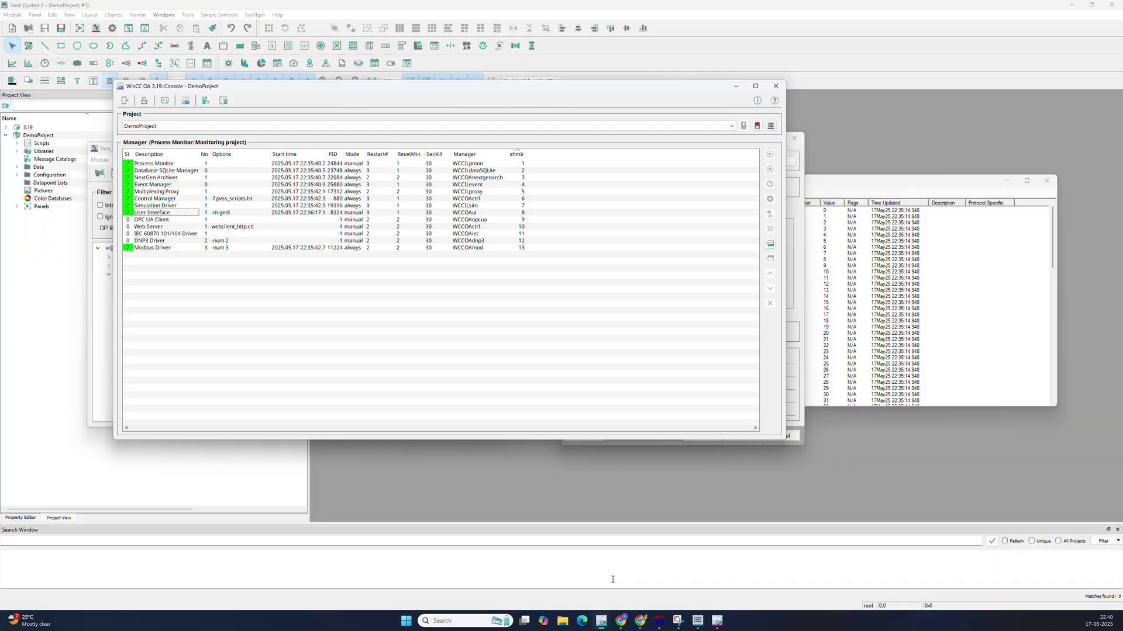
{"action": "left_click", "coordinate": [213, 249]}
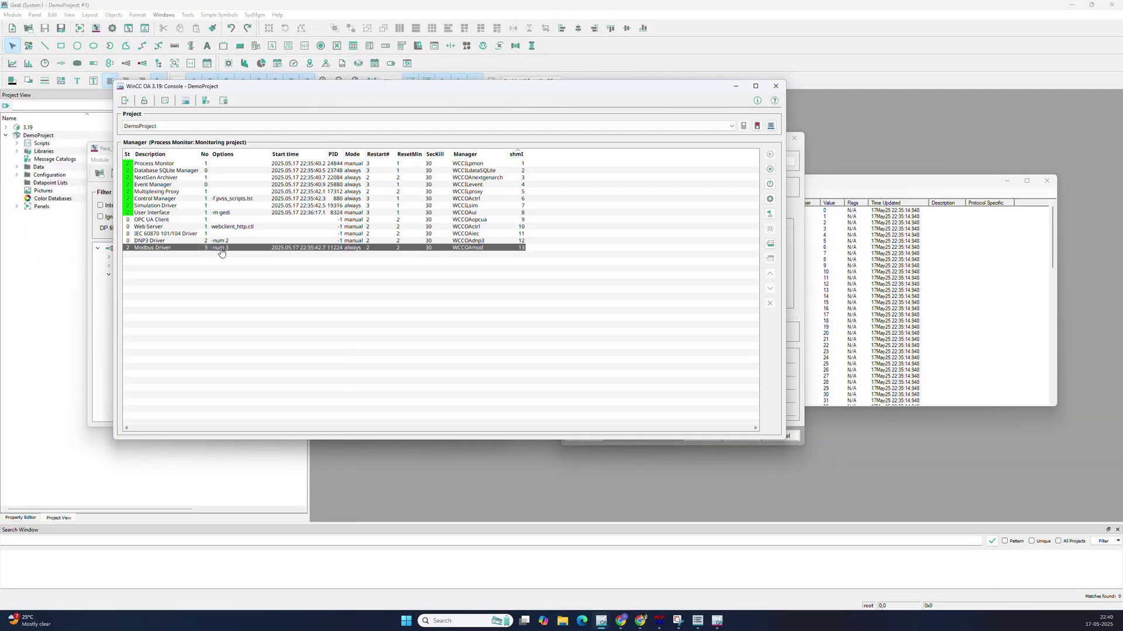
{"action": "left_click", "coordinate": [736, 86]}
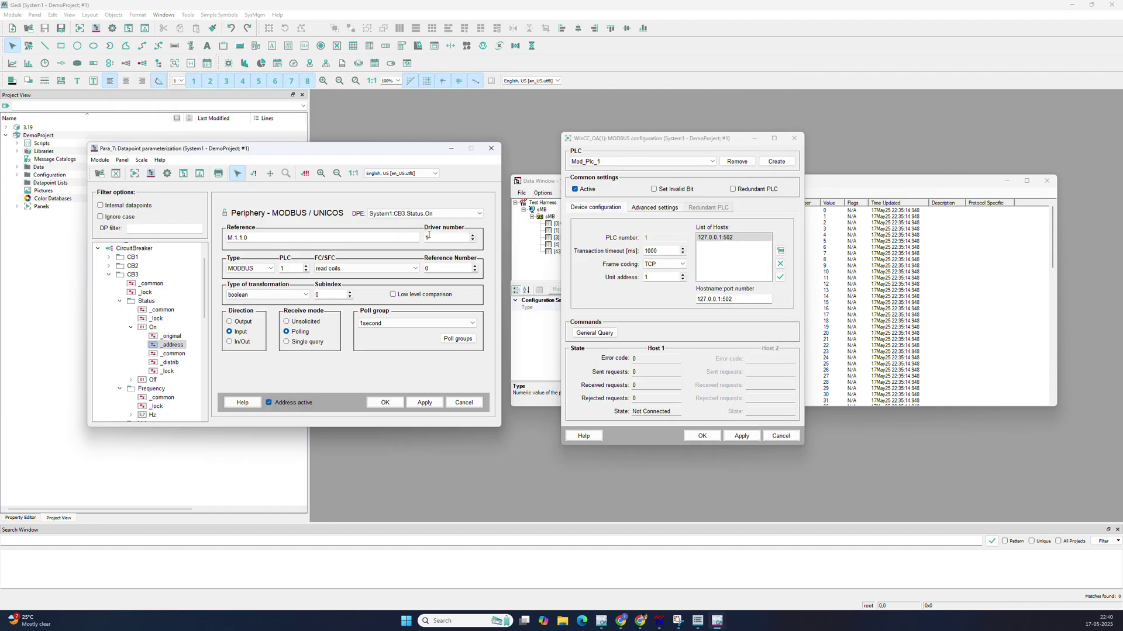
{"action": "left_click_drag", "start_coordinate": [432, 237], "coordinate": [412, 235]}
{"action": "left_click", "coordinate": [428, 403]}
Display the Coil points in the Test Harness data window alongside the original attributes of CB3's Status On element.
{"action": "left_click", "coordinate": [903, 320]}
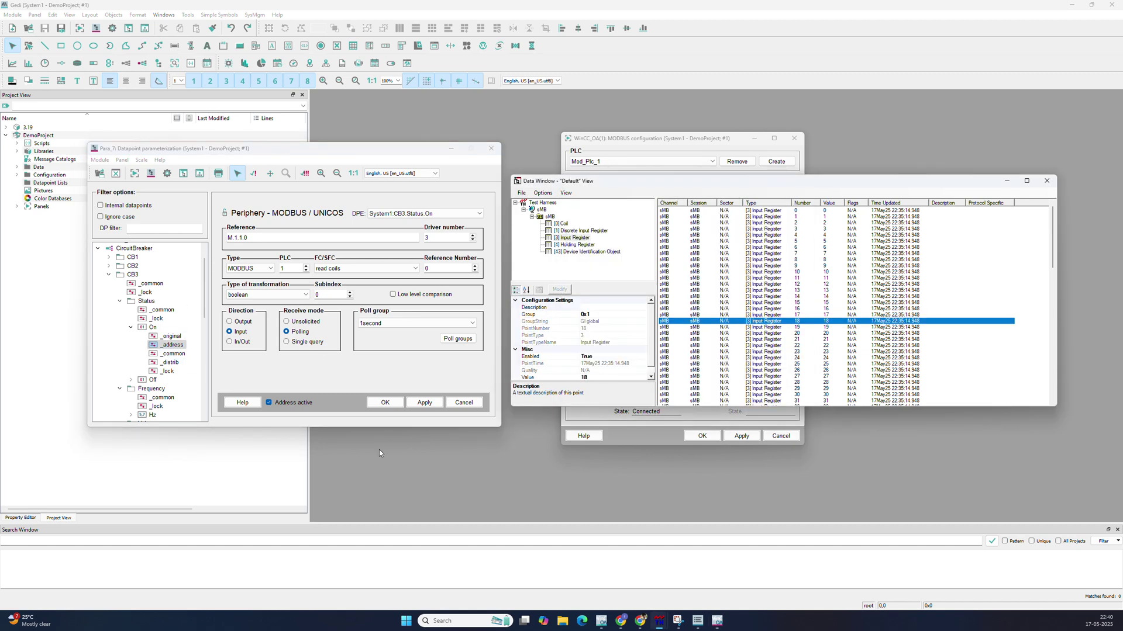
{"action": "left_click", "coordinate": [172, 336]}
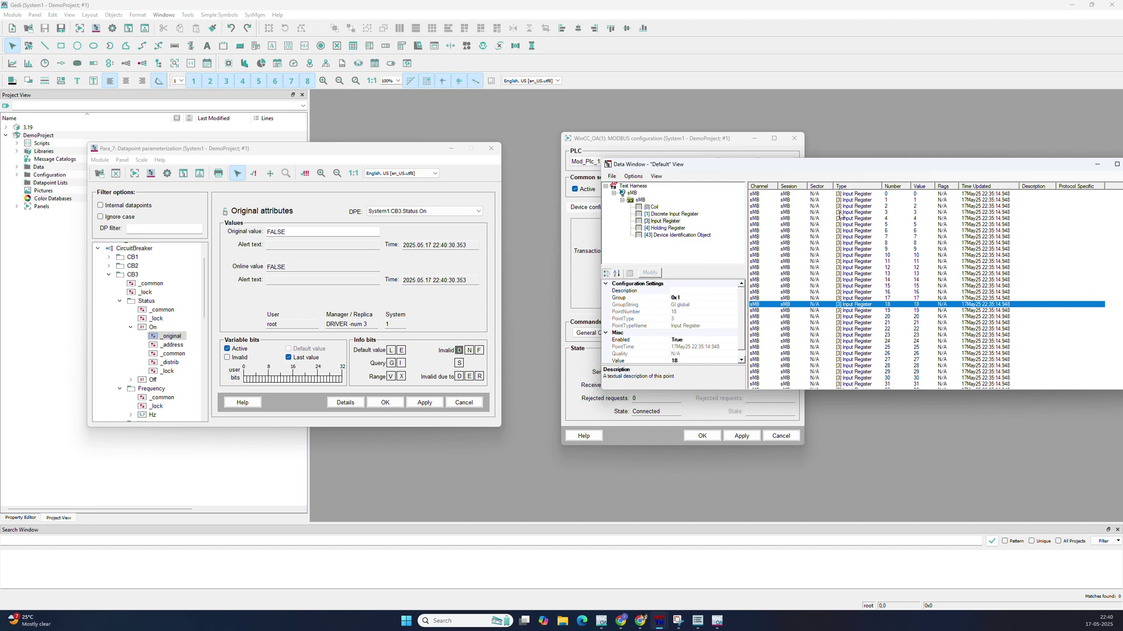
{"action": "left_click", "coordinate": [653, 208]}
{"action": "left_click", "coordinate": [172, 345]}
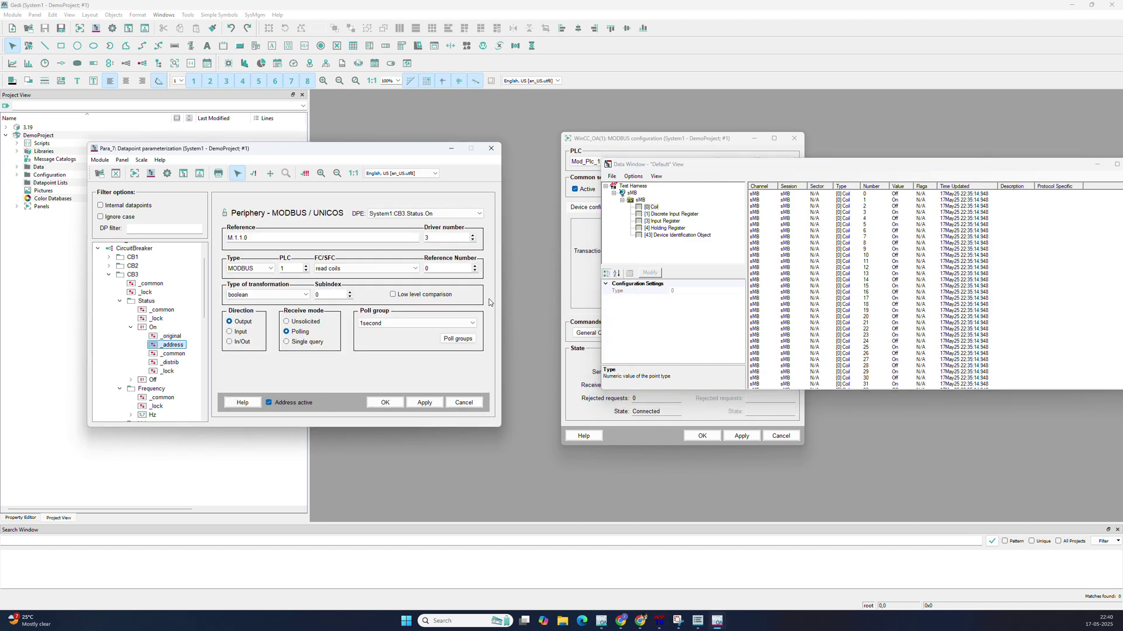
{"action": "left_click", "coordinate": [171, 337]}
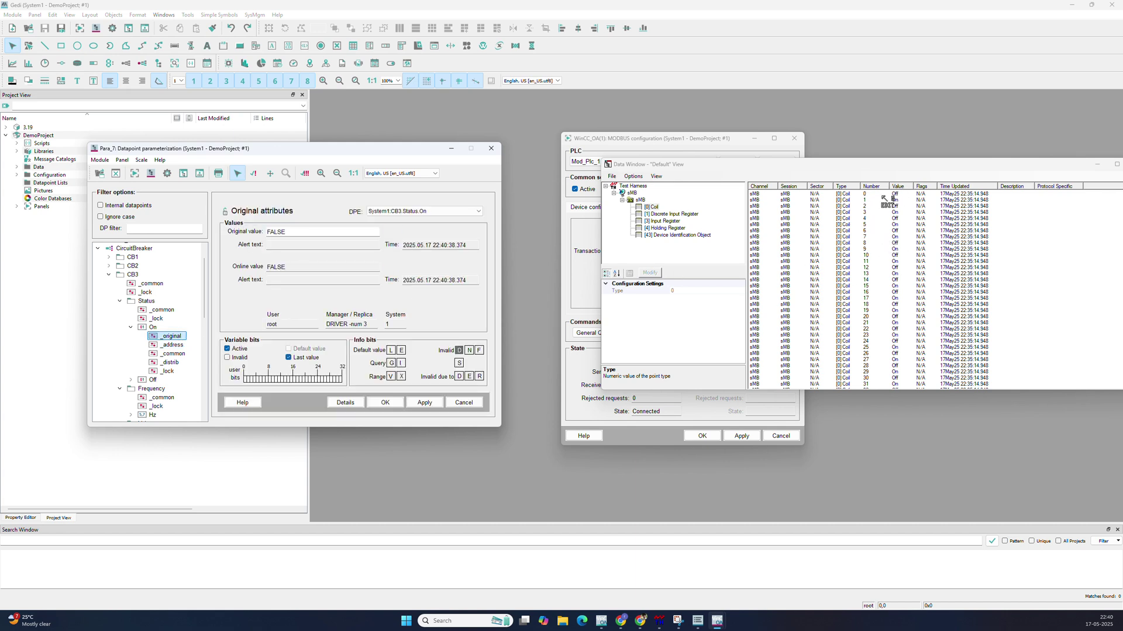
{"action": "left_click_drag", "start_coordinate": [750, 165], "coordinate": [771, 253]}
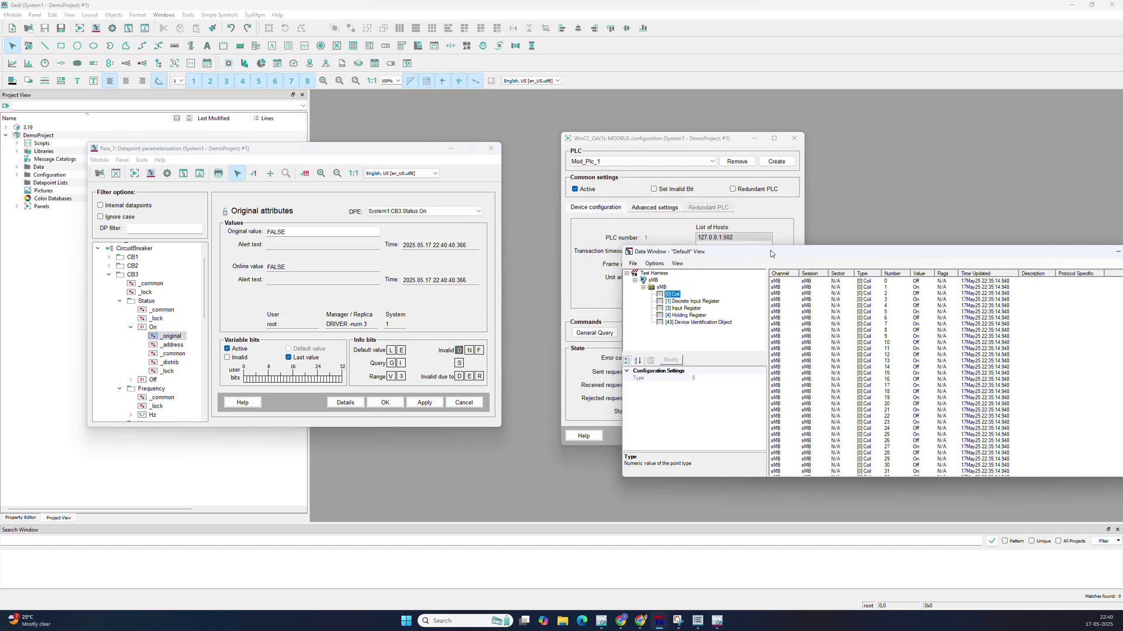
{"action": "left_click", "coordinate": [754, 139]}
{"action": "left_click_drag", "start_coordinate": [924, 251], "coordinate": [888, 171]}
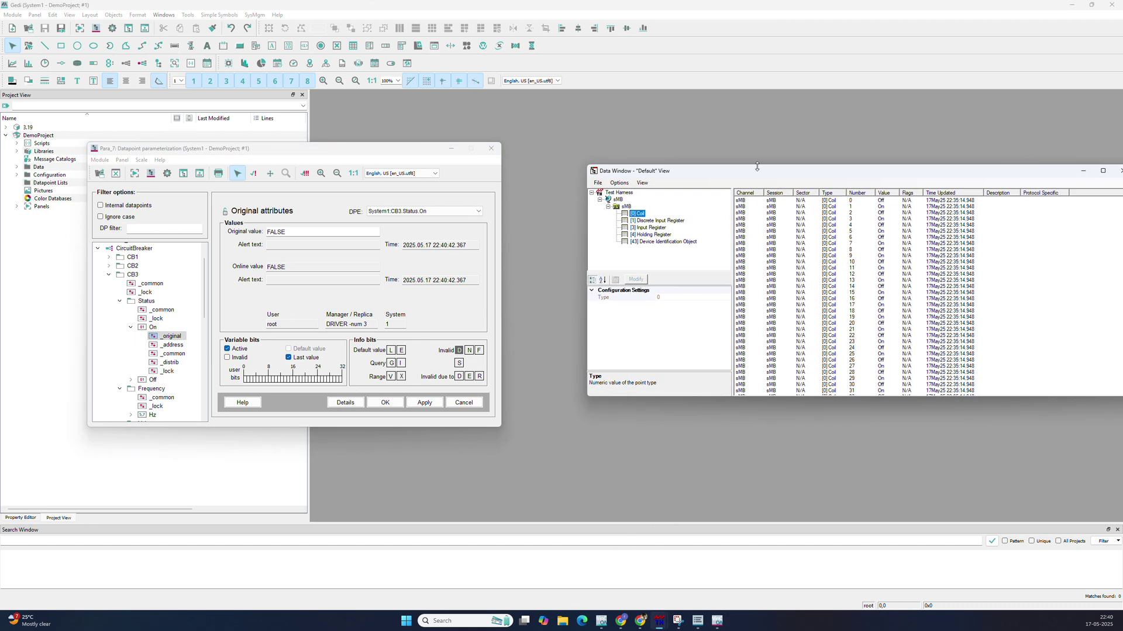
Toggle coil 0 on and back off in the data window, checking the original value of CB3's Status On element.
{"action": "left_click", "coordinate": [888, 202]}
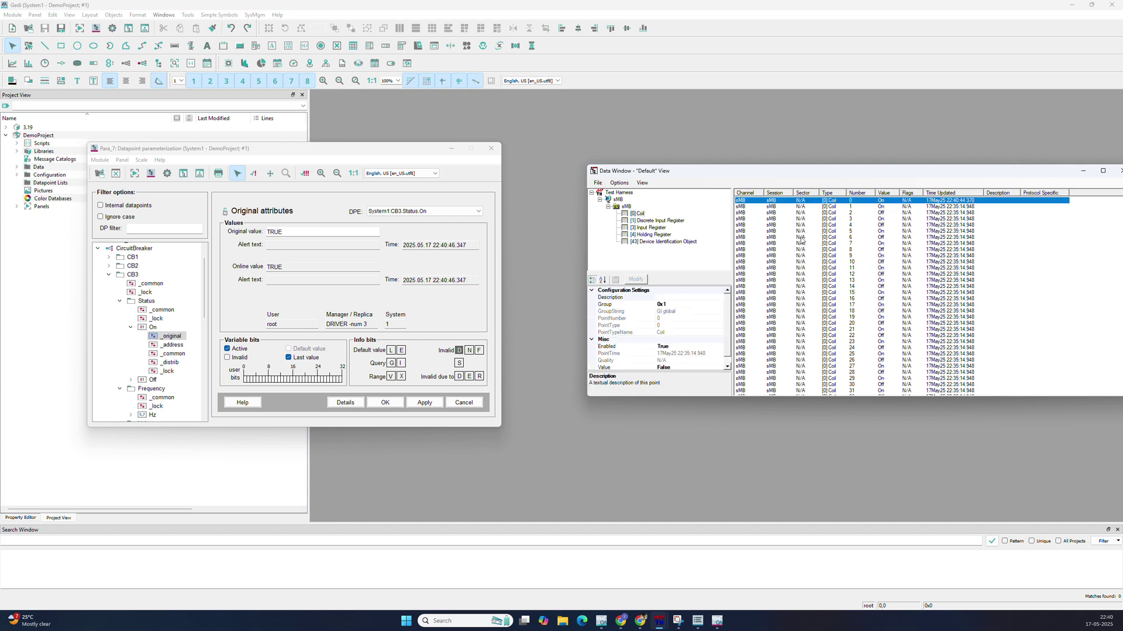
{"action": "left_click", "coordinate": [277, 233]}
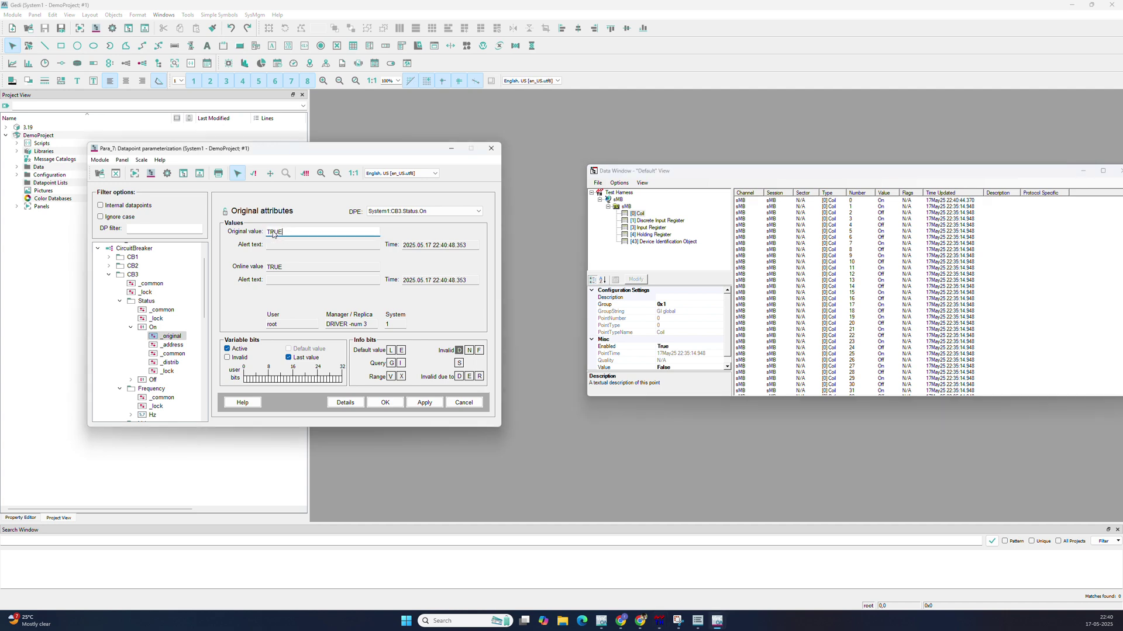
{"action": "left_click", "coordinate": [301, 235]}
{"action": "right_click", "coordinate": [882, 204]}
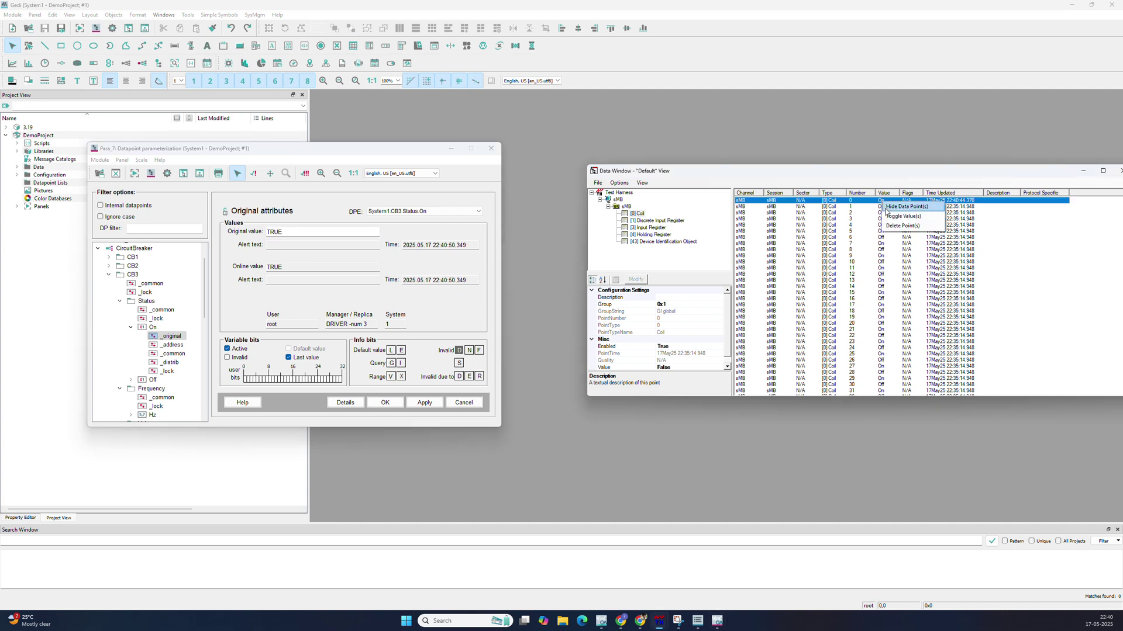
{"action": "left_click", "coordinate": [890, 217]}
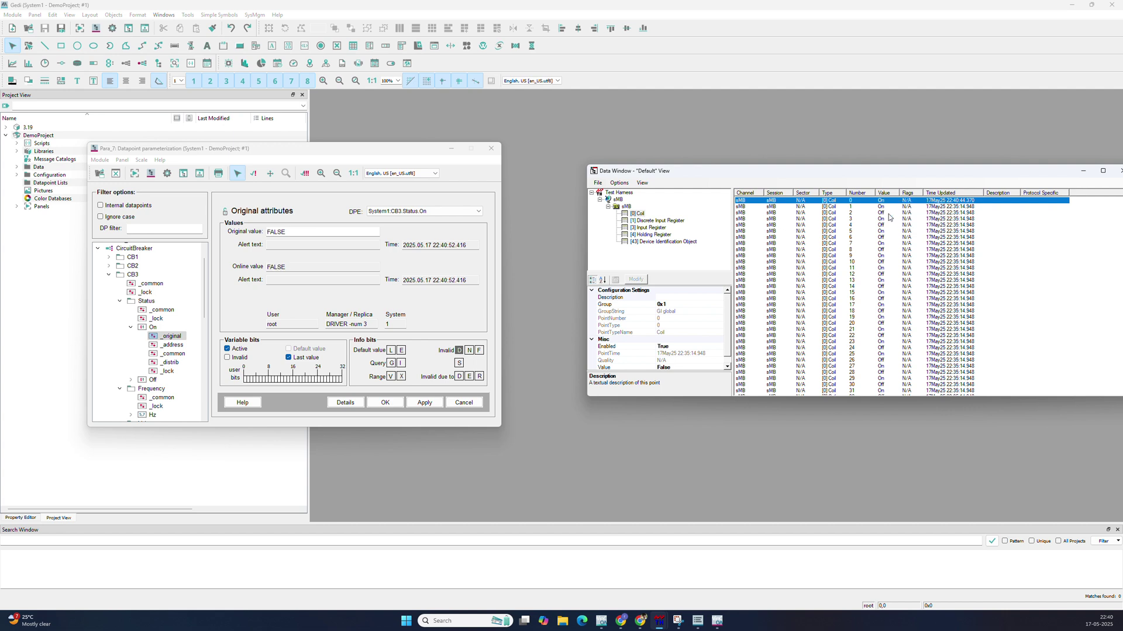
Change the reference number of CB3's Status On address to 1 and apply it.
{"action": "left_click", "coordinate": [172, 345]}
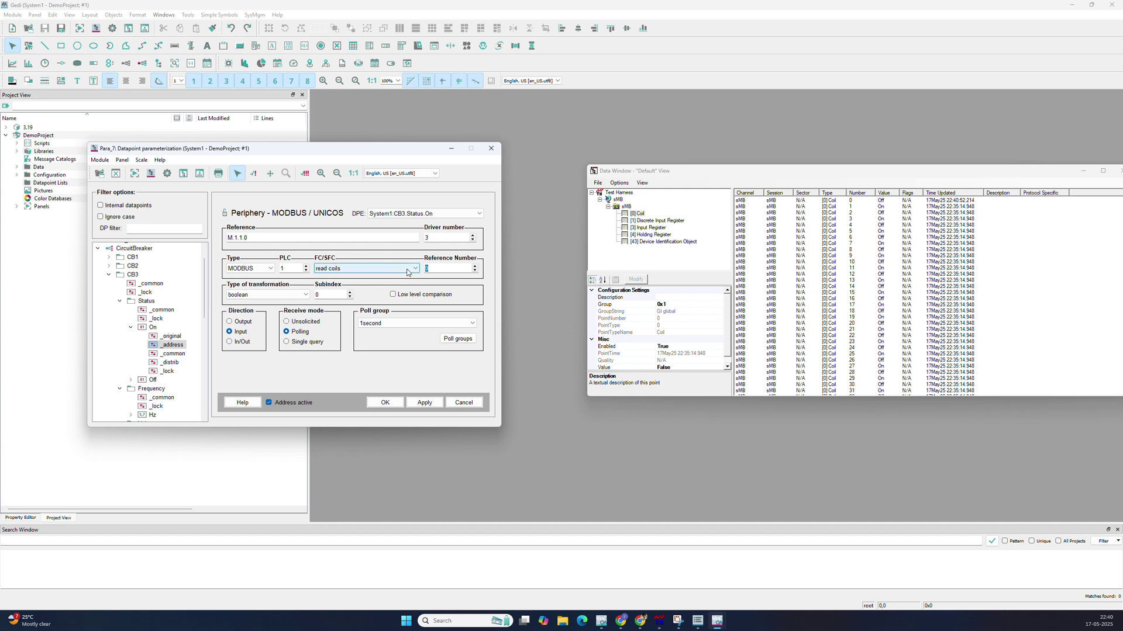
{"action": "type", "text": "1"}
{"action": "left_click", "coordinate": [424, 403]}
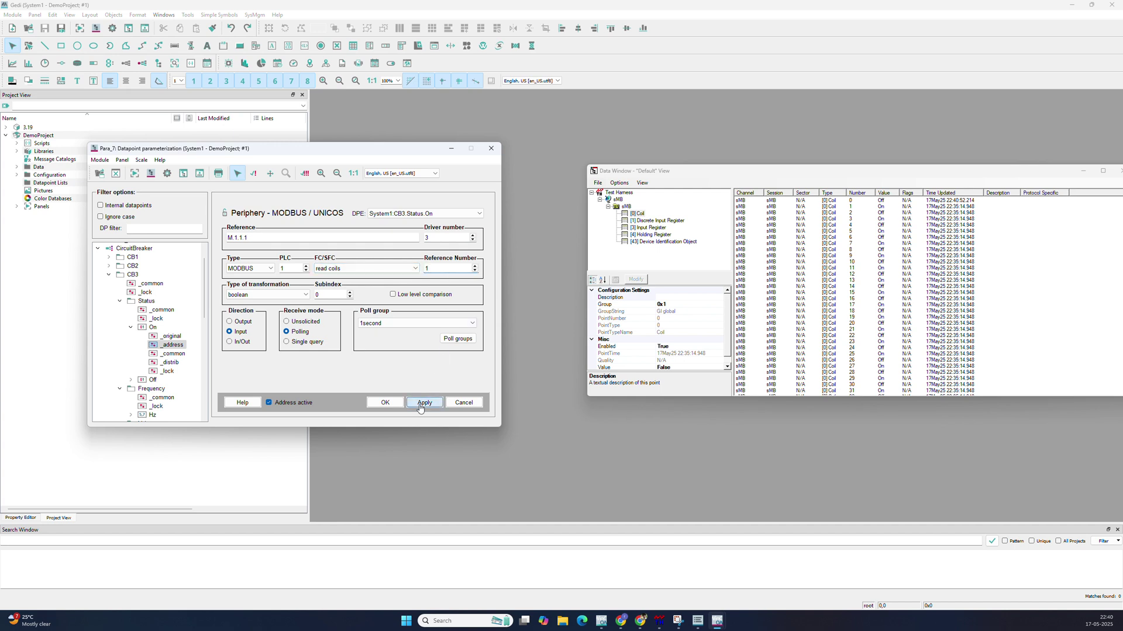
Toggle coil 1 off in the data window, checking the original value of CB3's Status On element.
{"action": "left_click", "coordinate": [172, 336]}
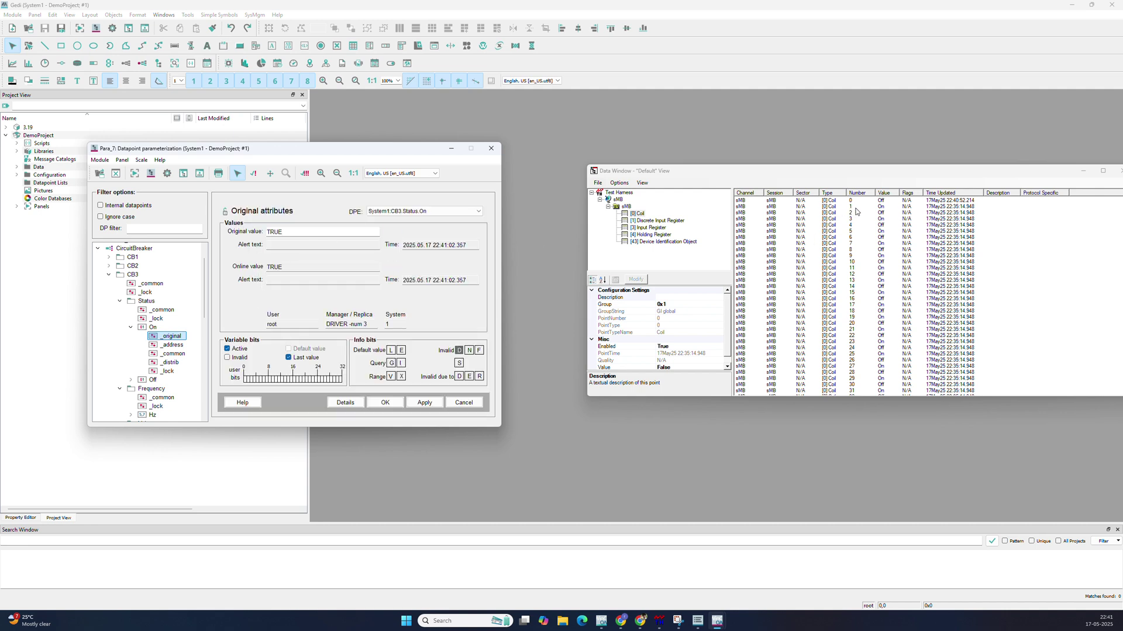
{"action": "left_click", "coordinate": [882, 207]}
{"action": "right_click", "coordinate": [882, 206]}
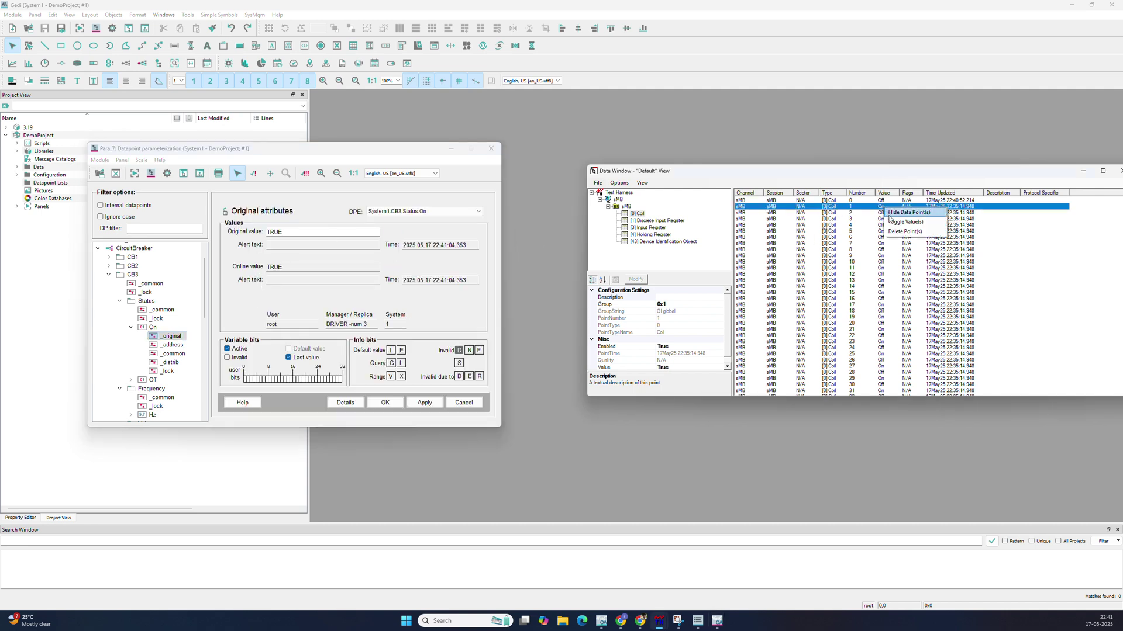
{"action": "left_click", "coordinate": [891, 222]}
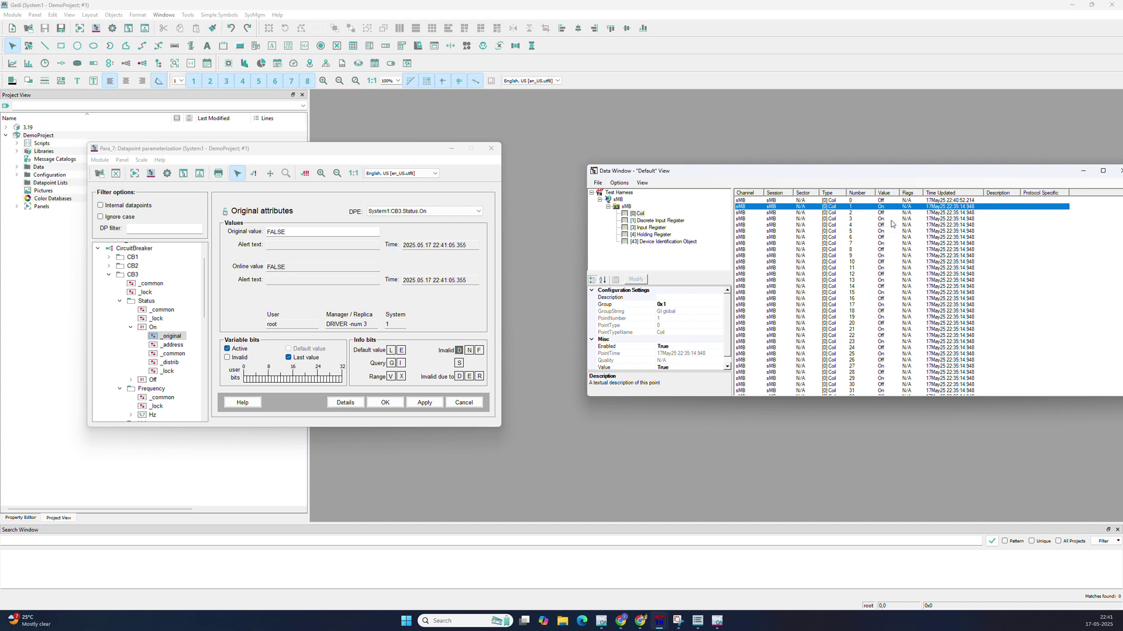
{"action": "left_click", "coordinate": [293, 231]}
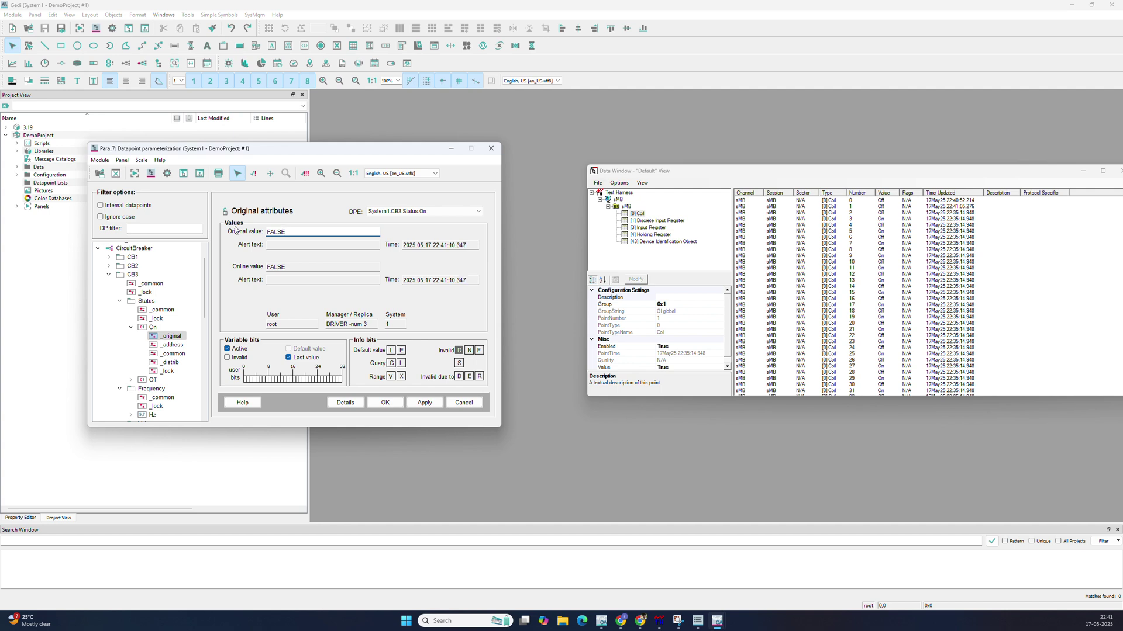
Insert a periphery address config on CB3's Voltage V1 element and configure it with the MODBUS driver type.
{"action": "scroll", "coordinate": [140, 328], "scroll_direction": "down", "scroll_amount": 5}
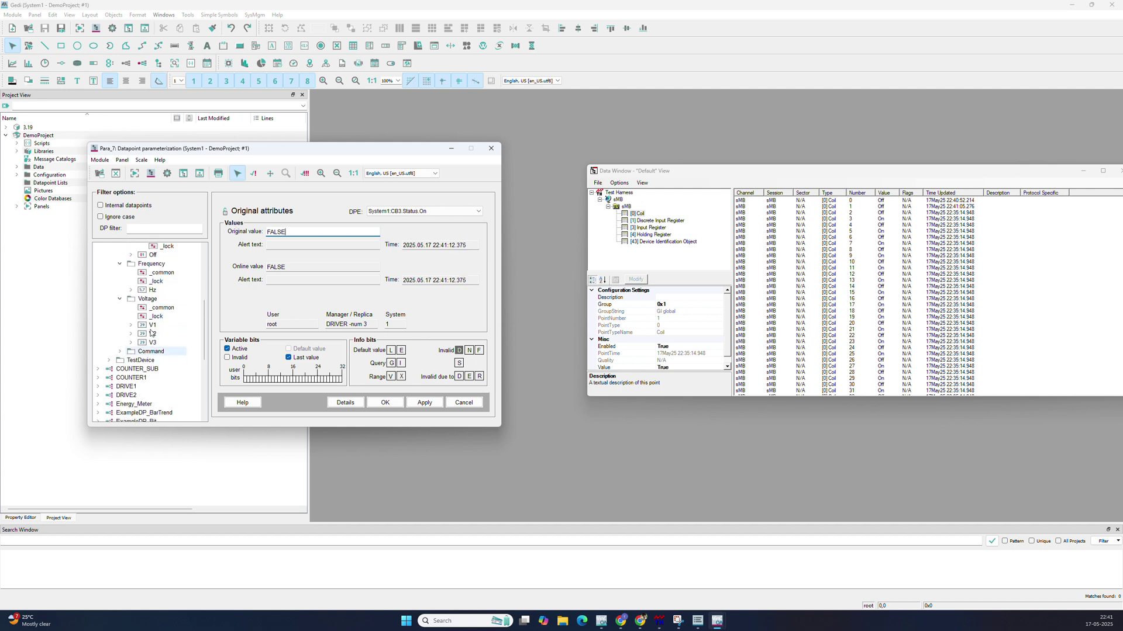
{"action": "left_click", "coordinate": [131, 325]}
{"action": "left_click", "coordinate": [152, 328]}
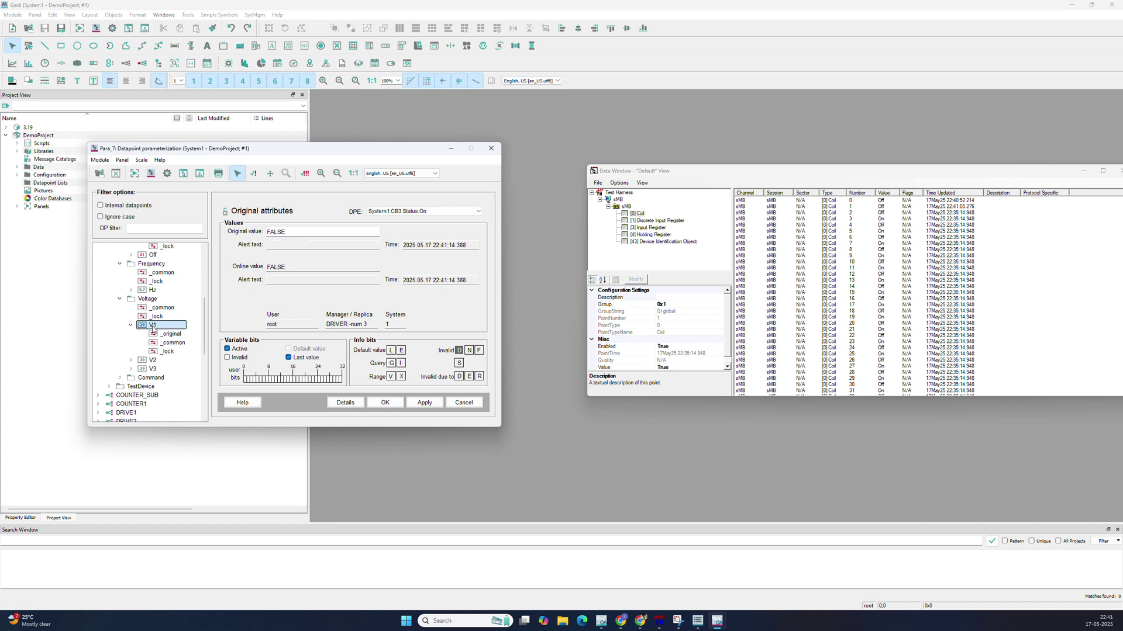
{"action": "right_click", "coordinate": [152, 328]}
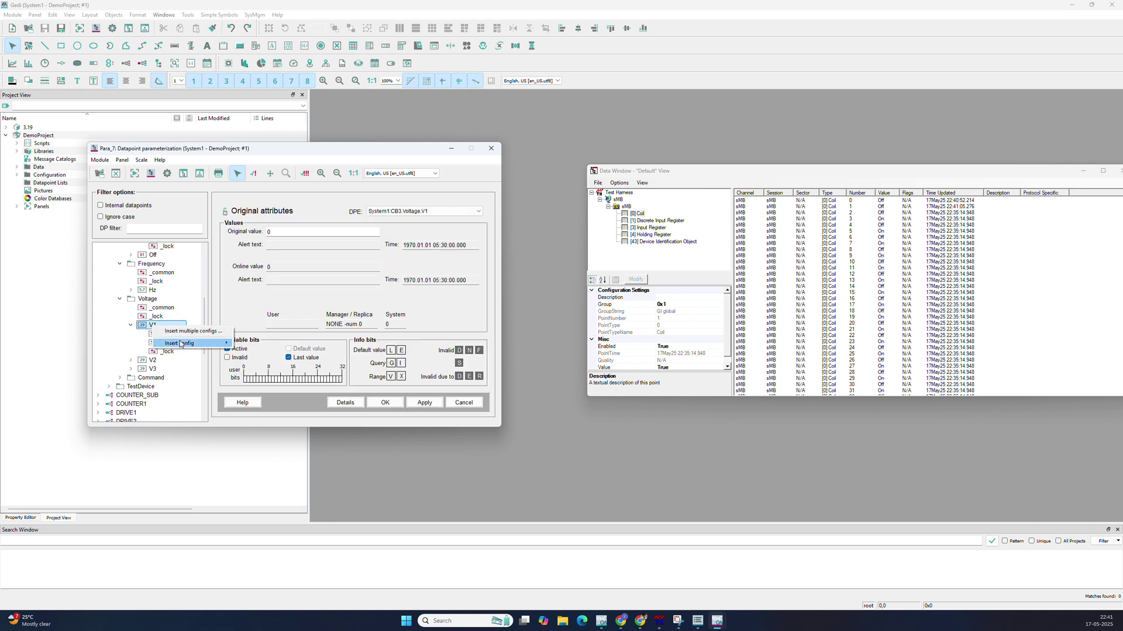
{"action": "mouse_move", "coordinate": [198, 346]}
{"action": "left_click", "coordinate": [264, 369]}
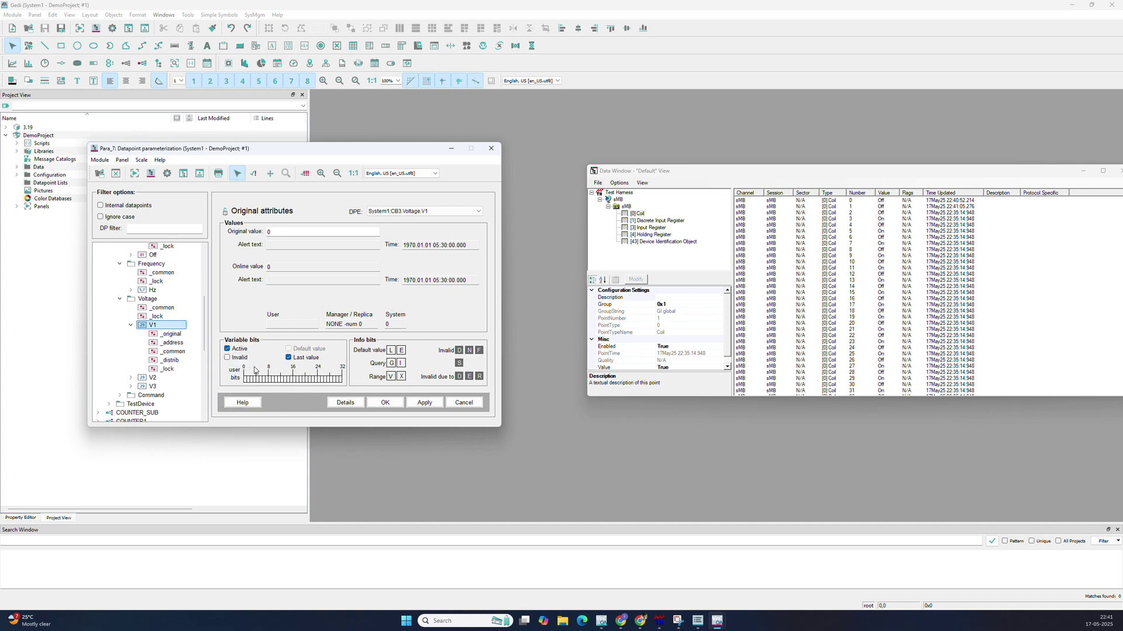
{"action": "left_click", "coordinate": [172, 344]}
{"action": "left_click", "coordinate": [335, 294]}
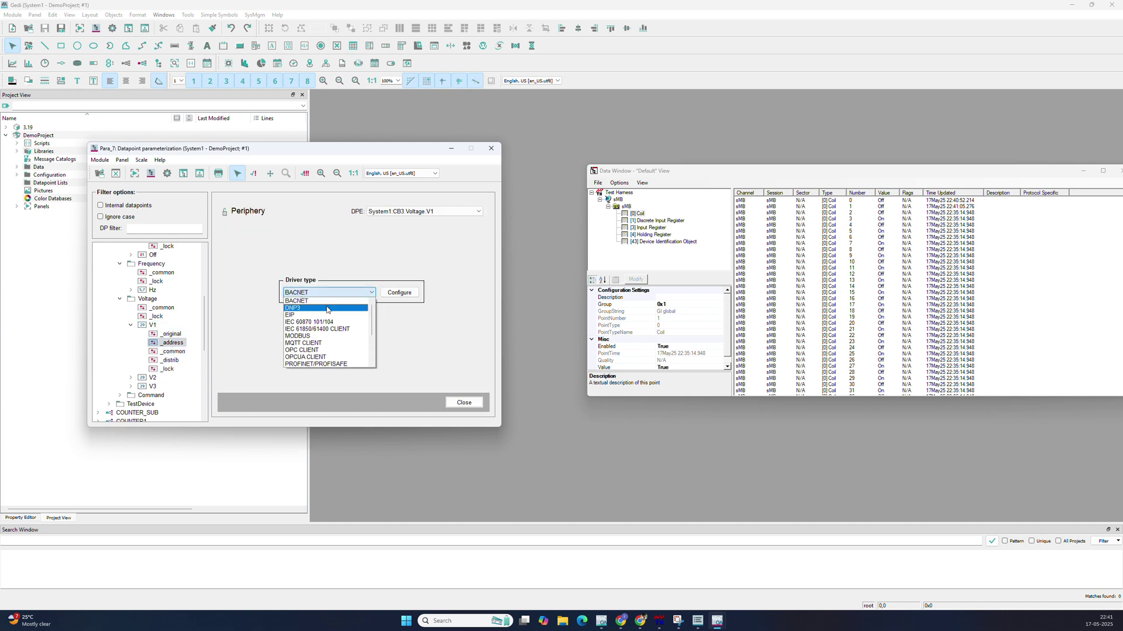
{"action": "left_click", "coordinate": [307, 336]}
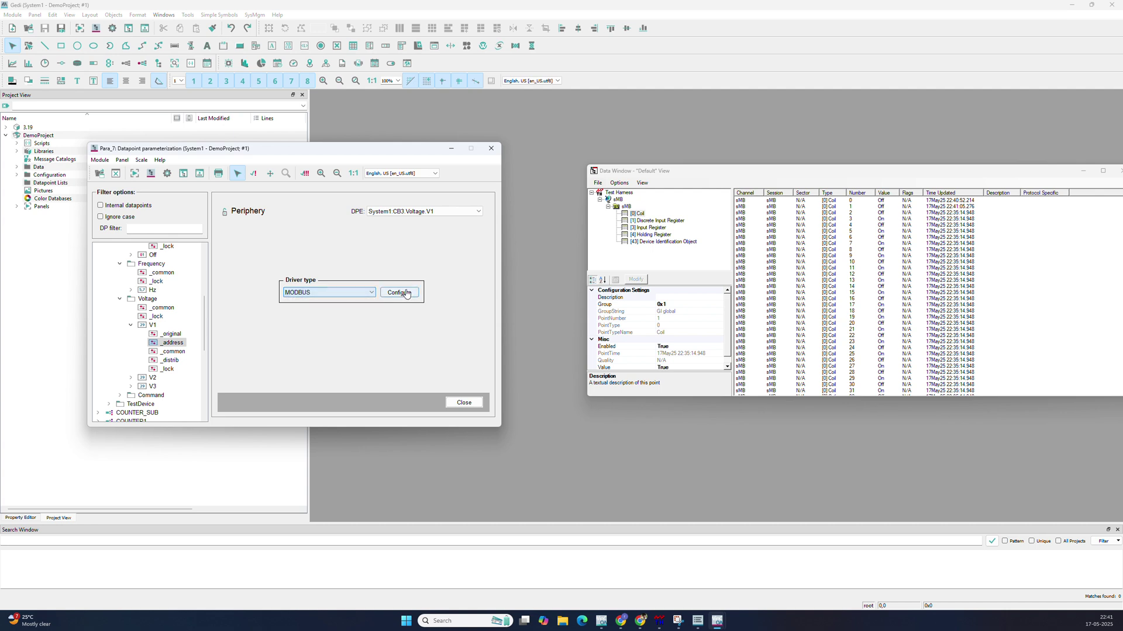
{"action": "left_click", "coordinate": [404, 292]}
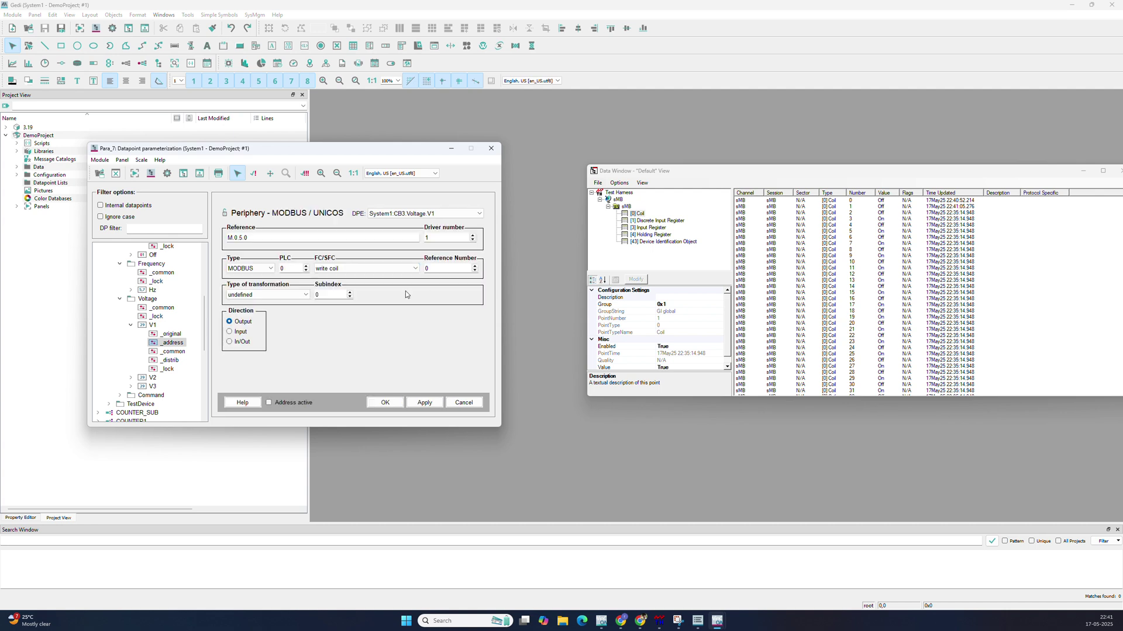
Make the V1 address an input using read multiple registers with int 16 transformation.
{"action": "left_click", "coordinate": [229, 331]}
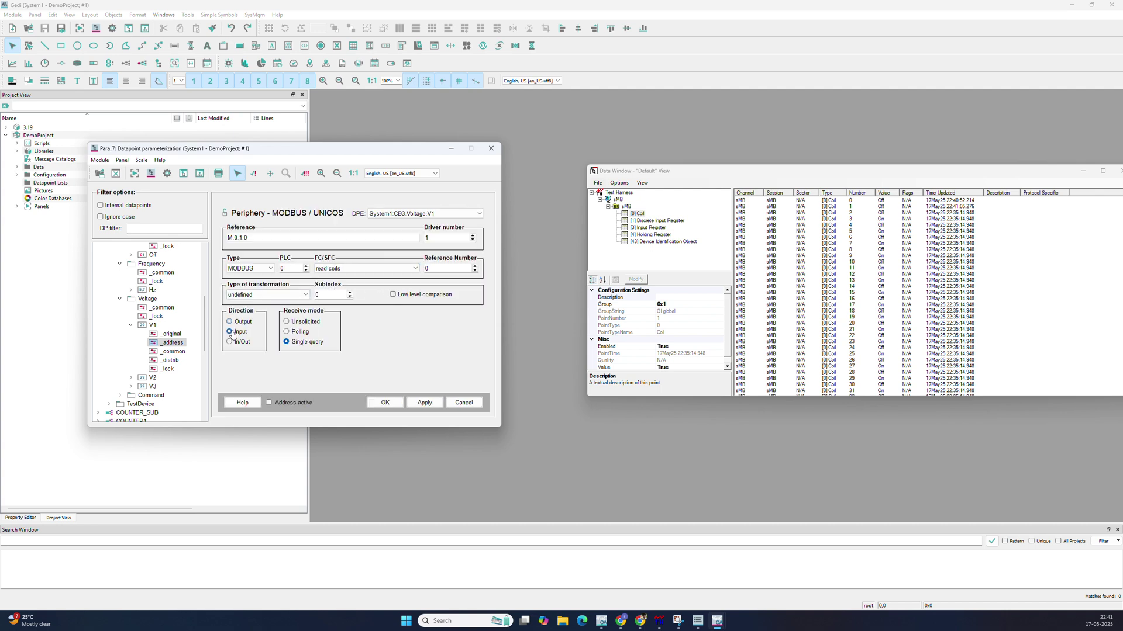
{"action": "left_click", "coordinate": [342, 269]}
{"action": "left_click", "coordinate": [349, 297]}
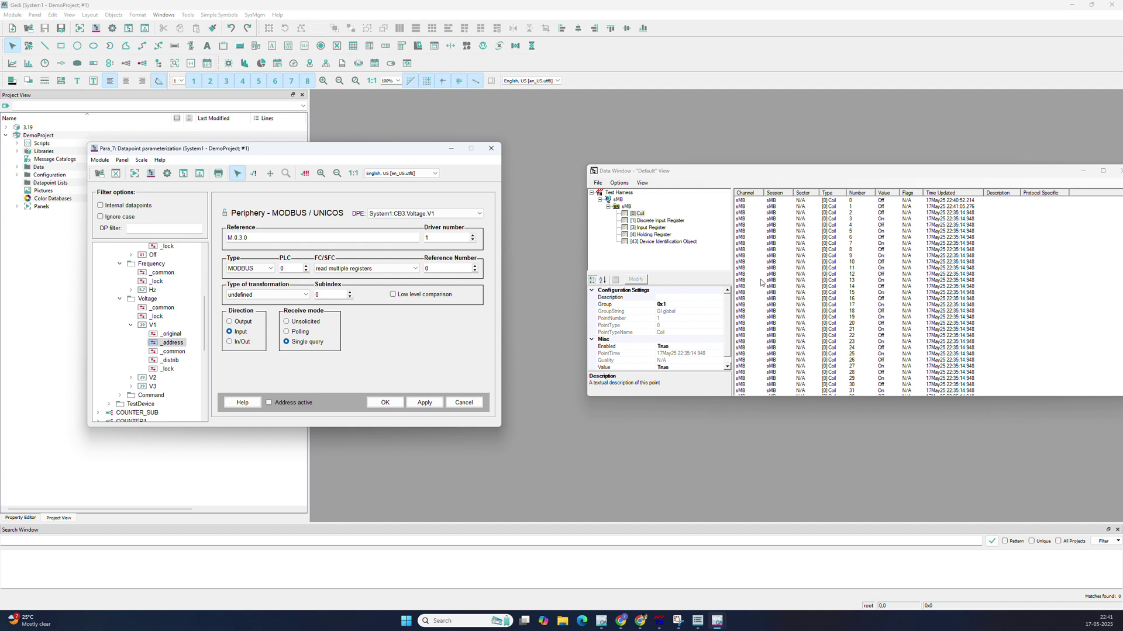
{"action": "left_click", "coordinate": [252, 294]}
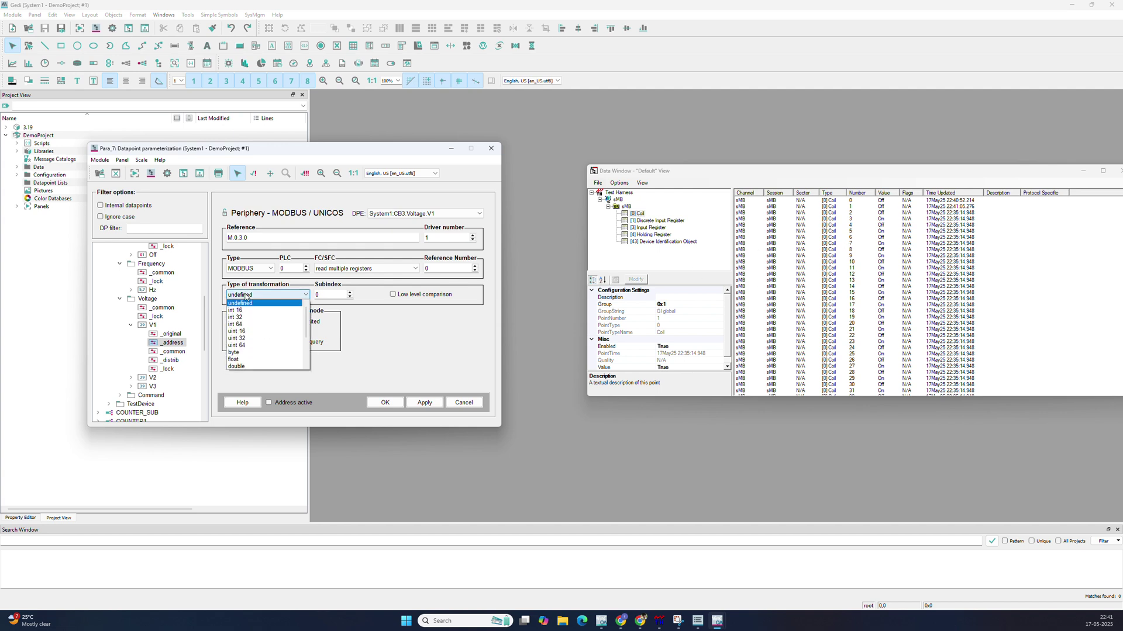
{"action": "left_click", "coordinate": [238, 311]}
Set the V1 address to polling with the 1second poll group, PLC 1 and driver number 3.
{"action": "left_click", "coordinate": [287, 332]}
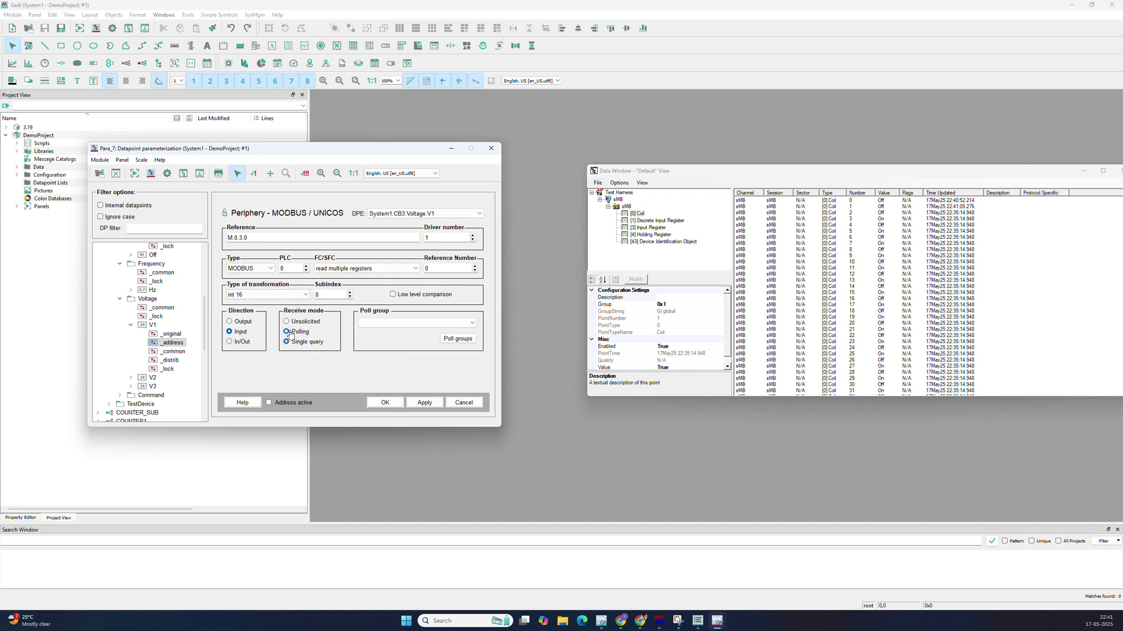
{"action": "left_click", "coordinate": [440, 323]}
{"action": "left_click", "coordinate": [376, 333]}
{"action": "left_click_drag", "start_coordinate": [290, 270], "coordinate": [246, 275]}
Display the Holding Register points, then set the V1 address's reference number to 1, activate the address and apply it.
{"action": "left_click", "coordinate": [650, 234]}
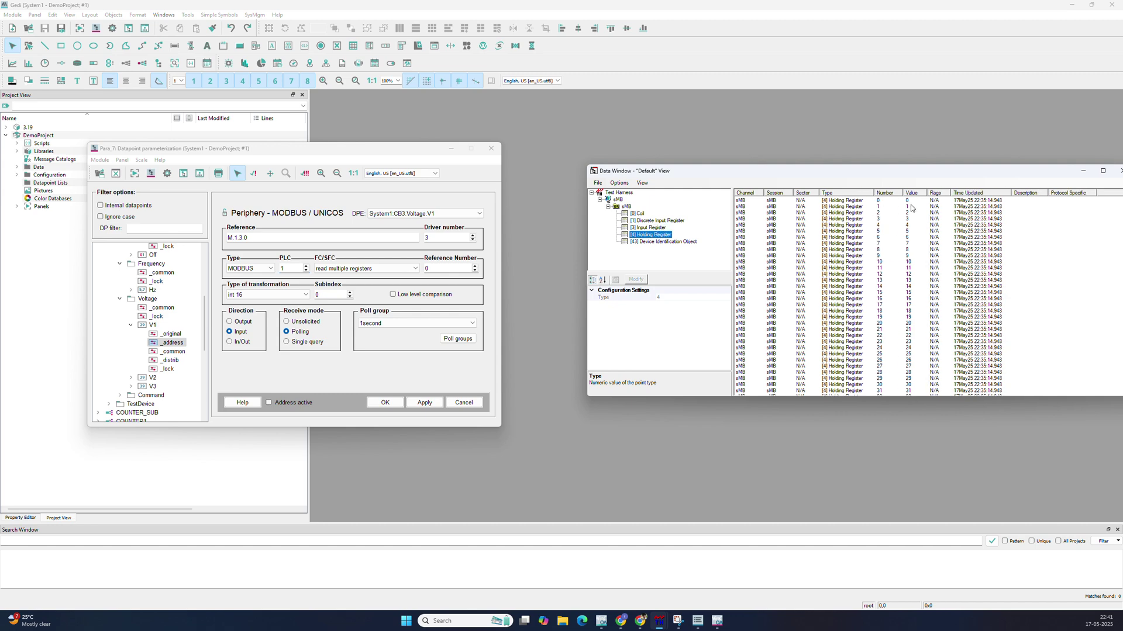
{"action": "left_click", "coordinate": [455, 270]}
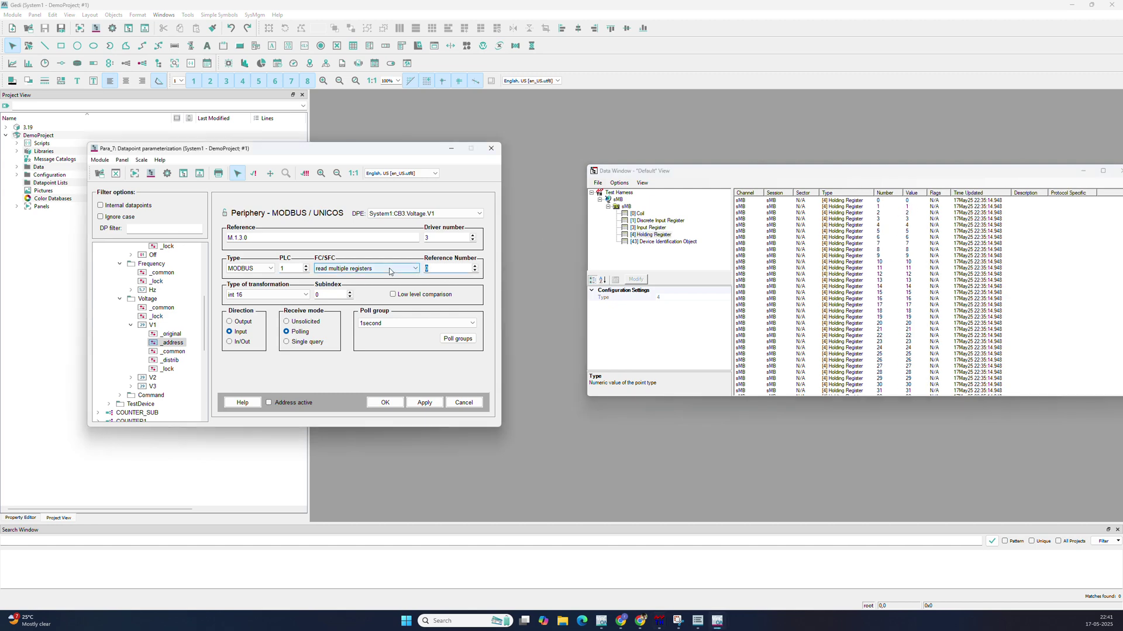
{"action": "left_click", "coordinate": [268, 403]}
{"action": "left_click", "coordinate": [424, 403]}
Show V1's original attributes and change holding register 1 to 50 in the data window.
{"action": "left_click", "coordinate": [168, 335]}
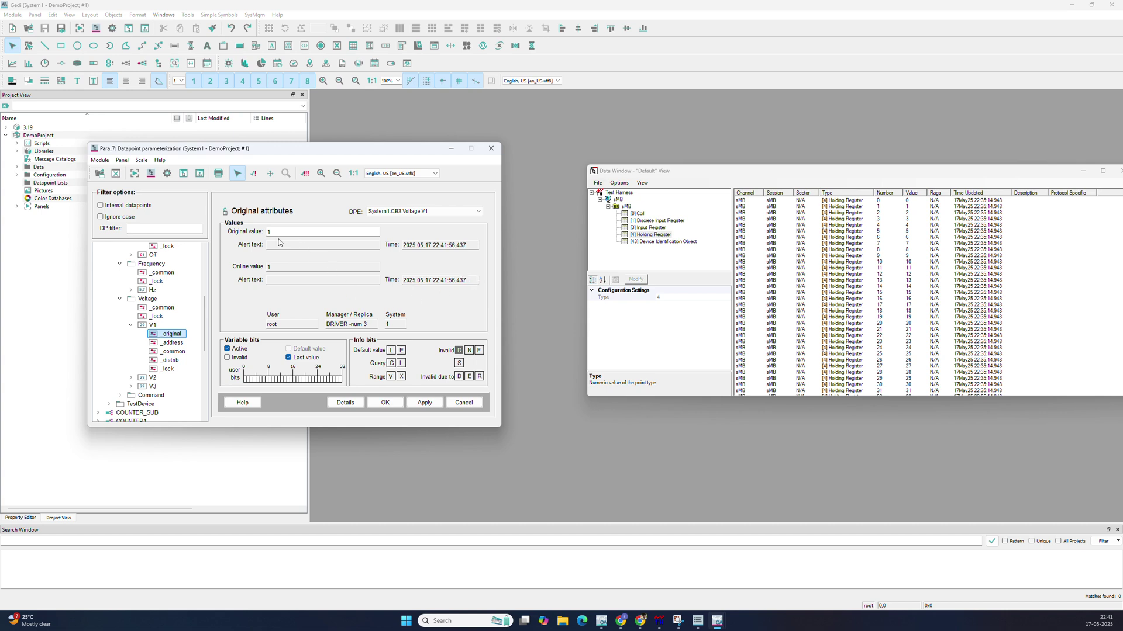
{"action": "left_click", "coordinate": [268, 233]}
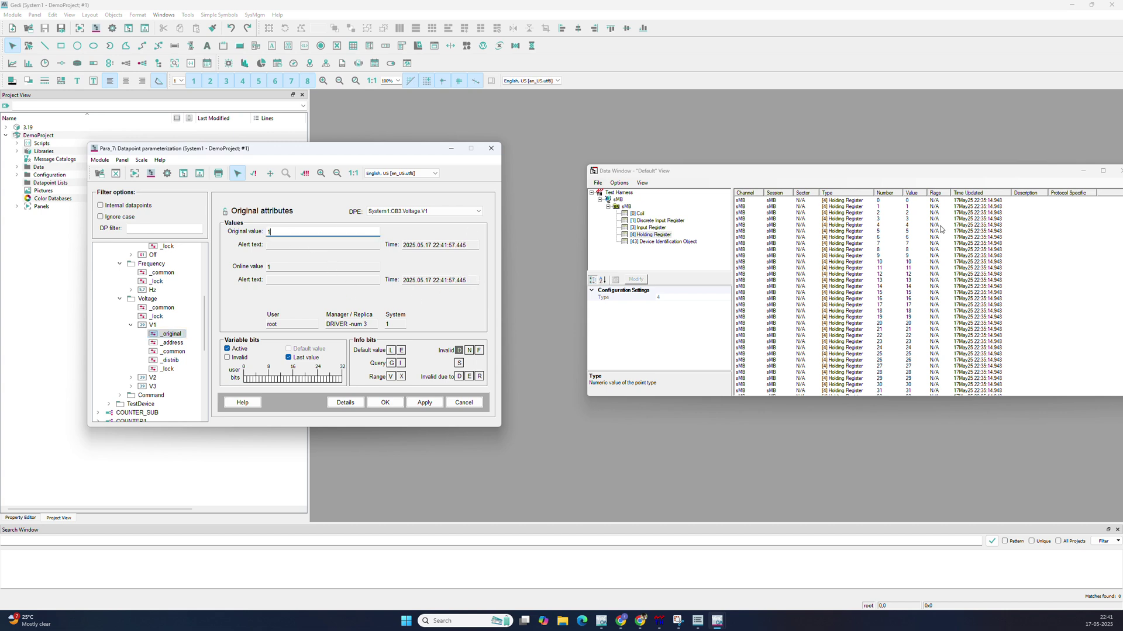
{"action": "left_click", "coordinate": [877, 208]}
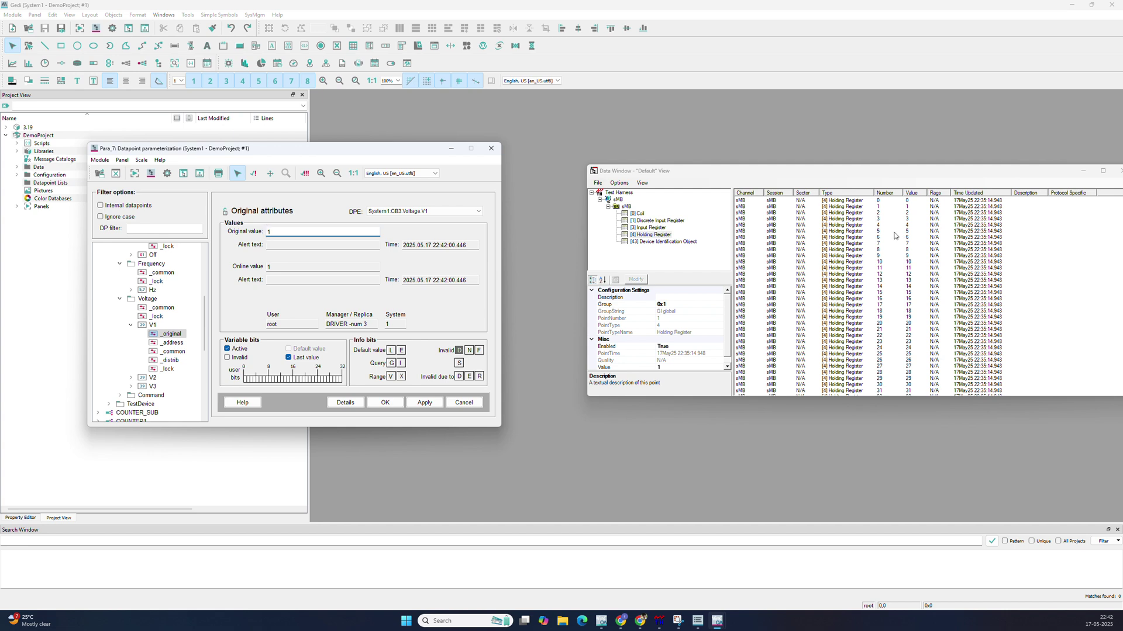
{"action": "right_click", "coordinate": [905, 208]}
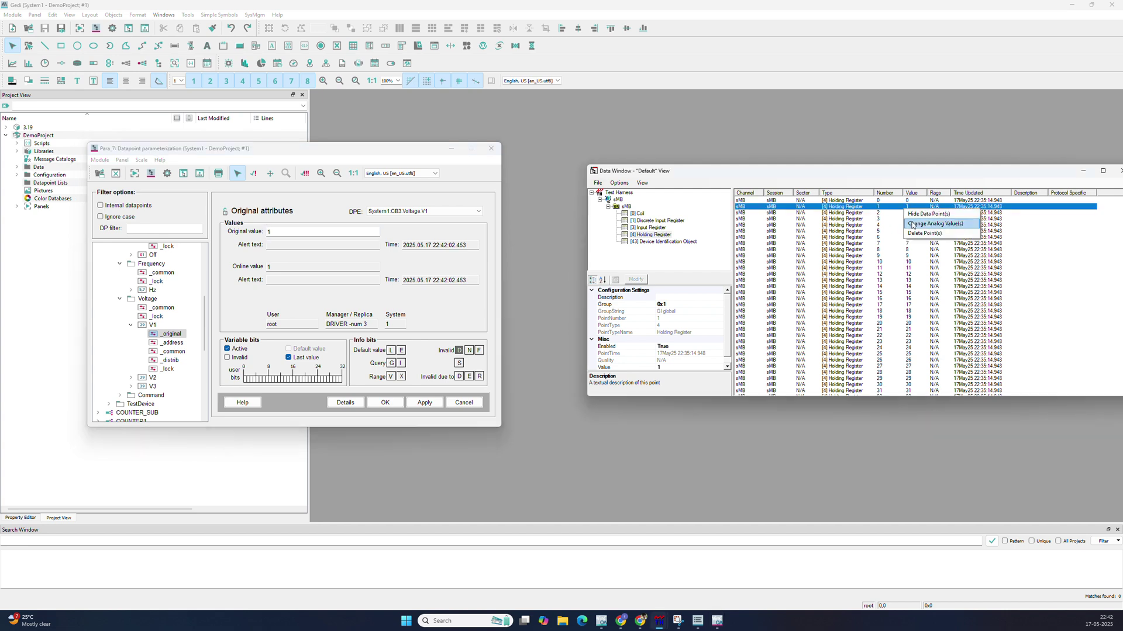
{"action": "left_click", "coordinate": [913, 224]}
{"action": "type", "text": "50"}
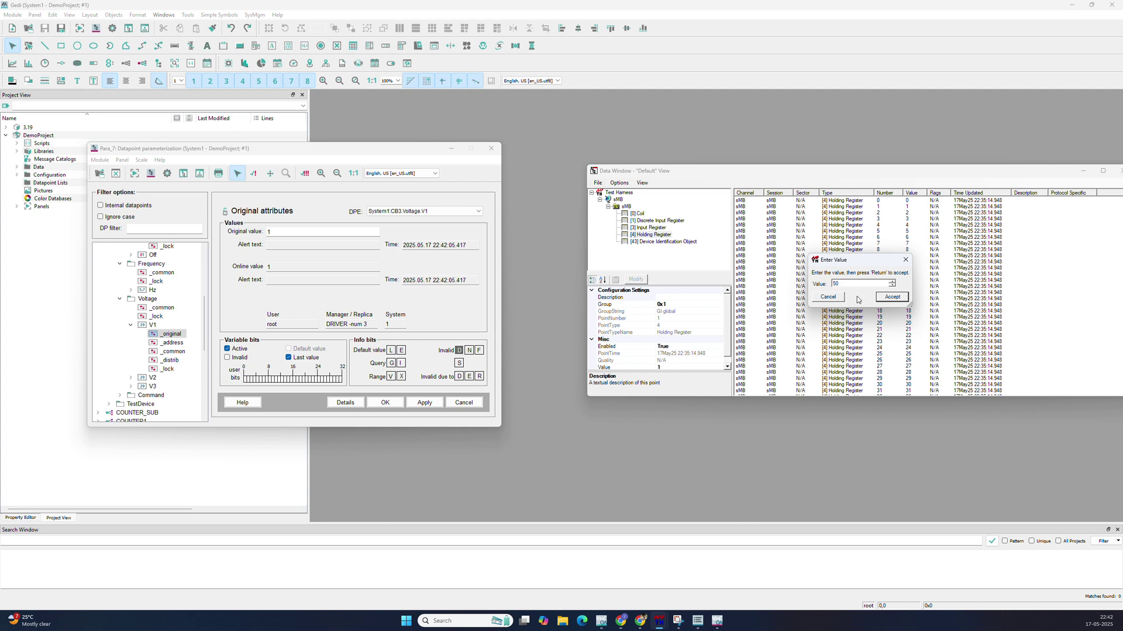
{"action": "left_click", "coordinate": [881, 299]}
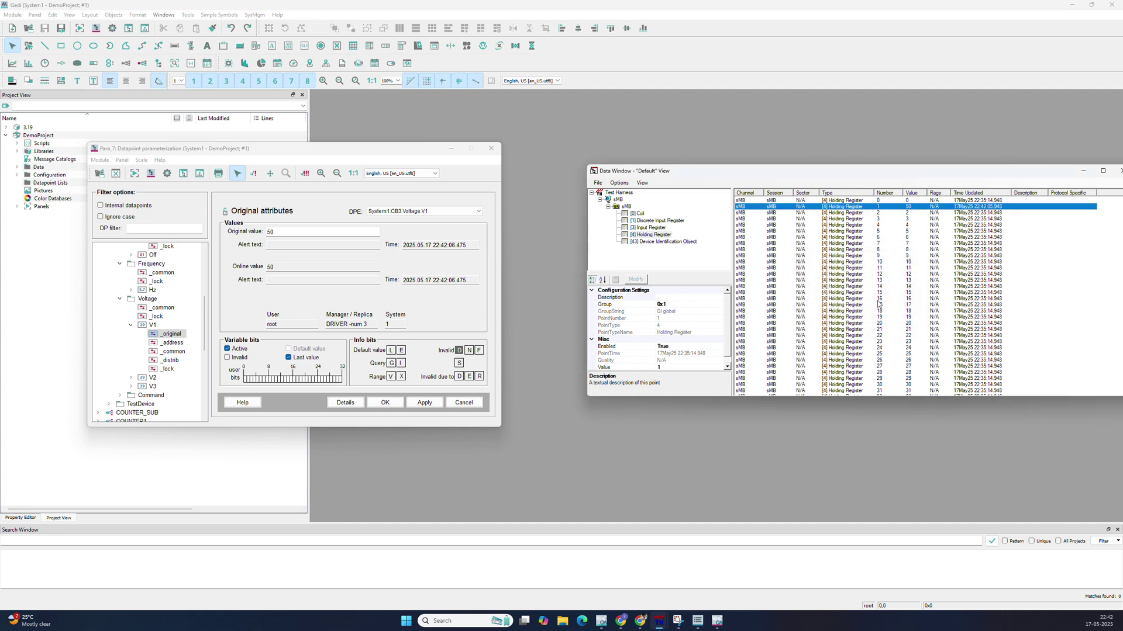
Check V1's original value, then change holding register 1 to 20 in the data window.
{"action": "left_click", "coordinate": [288, 234]}
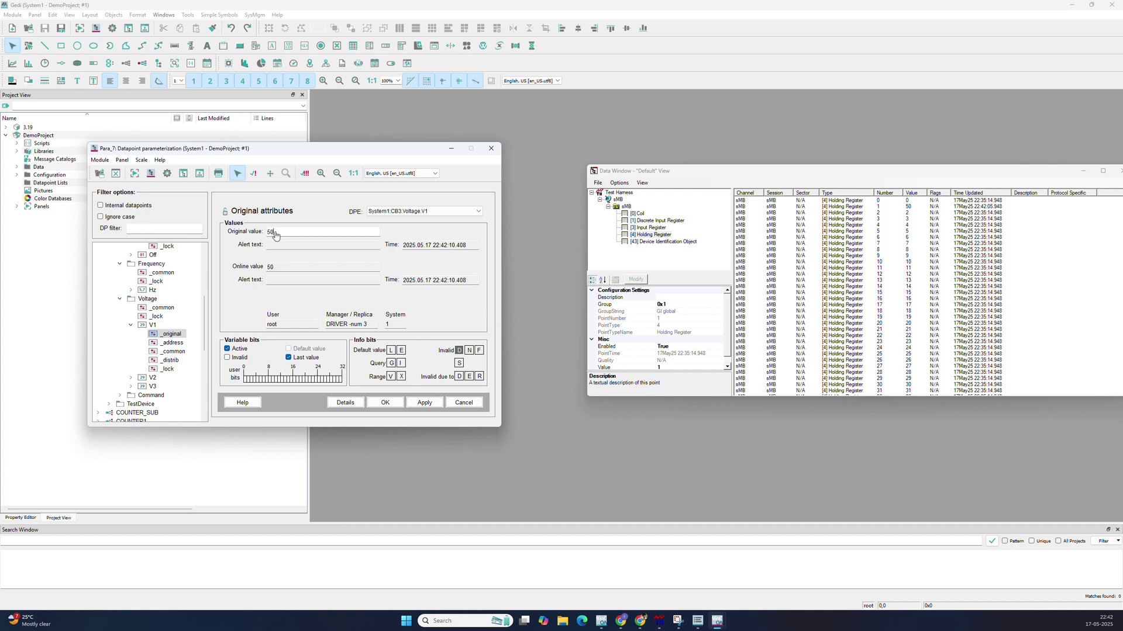
{"action": "right_click", "coordinate": [913, 208]}
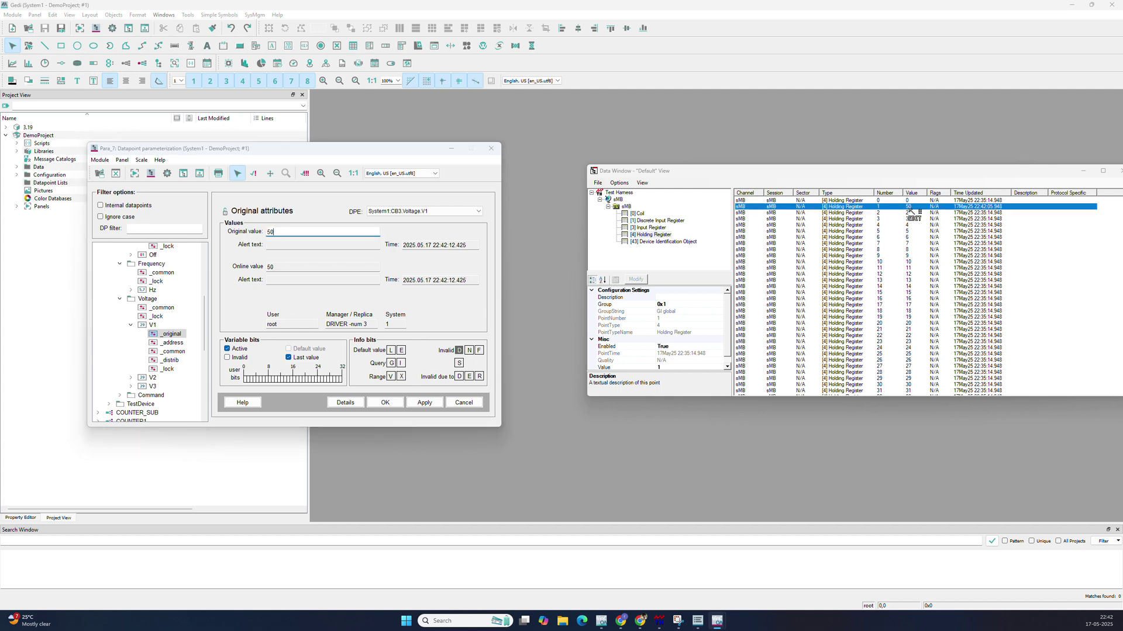
{"action": "left_click", "coordinate": [916, 226]}
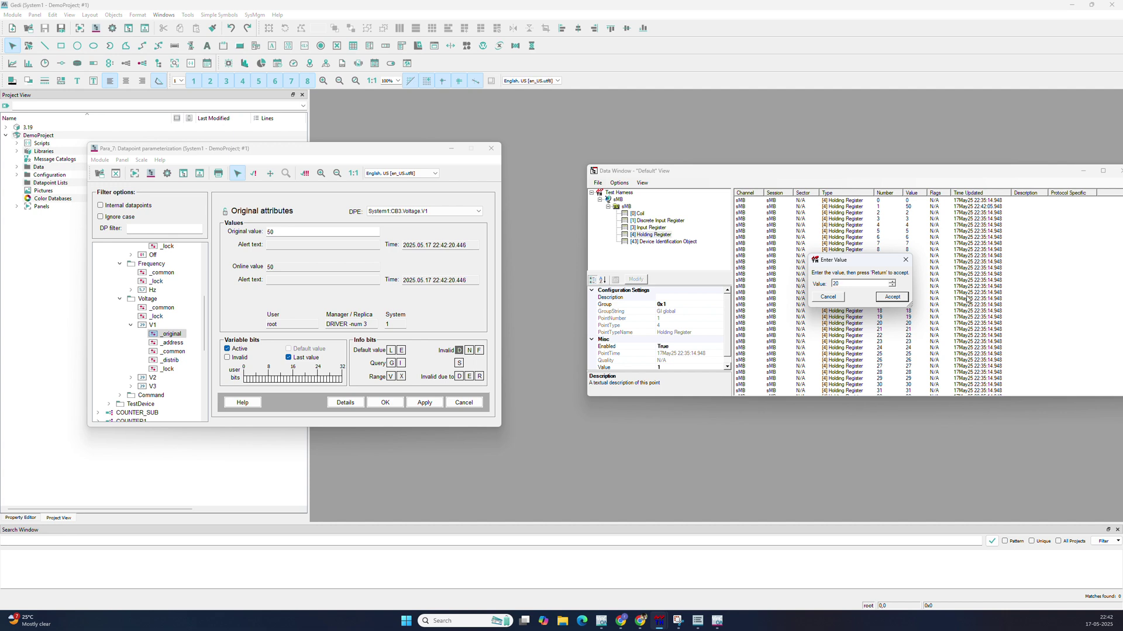
{"action": "left_click", "coordinate": [893, 298]}
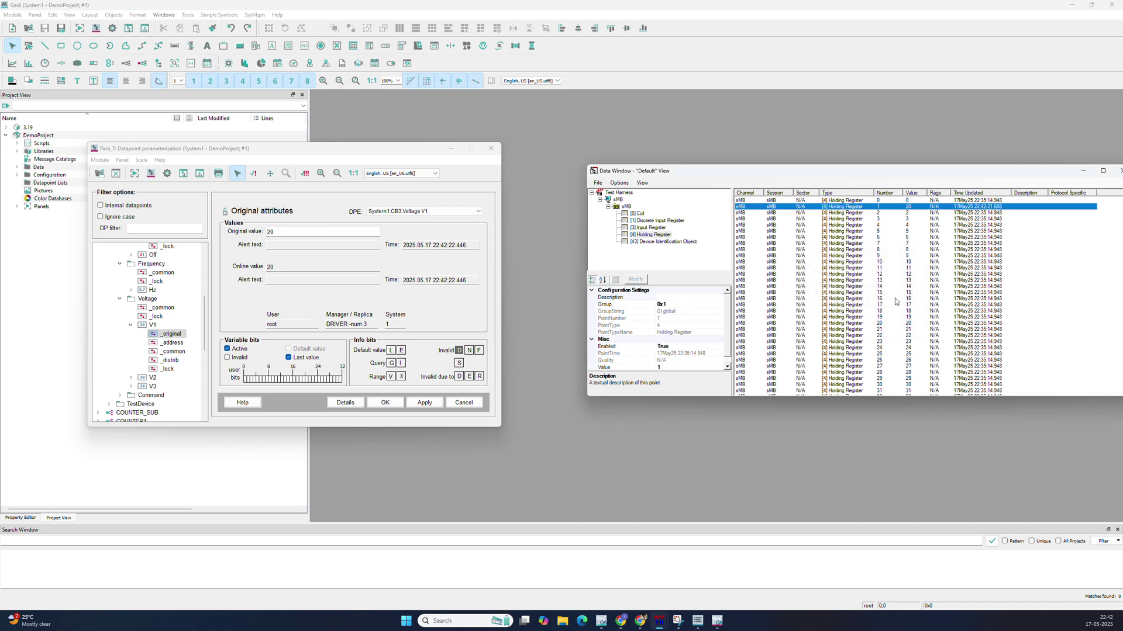
Review the V1 address, then insert a periphery address on CB3's Status Off element and configure it as MODBUS.
{"action": "left_click", "coordinate": [173, 343]}
{"action": "scroll", "coordinate": [153, 327], "scroll_direction": "up", "scroll_amount": 4}
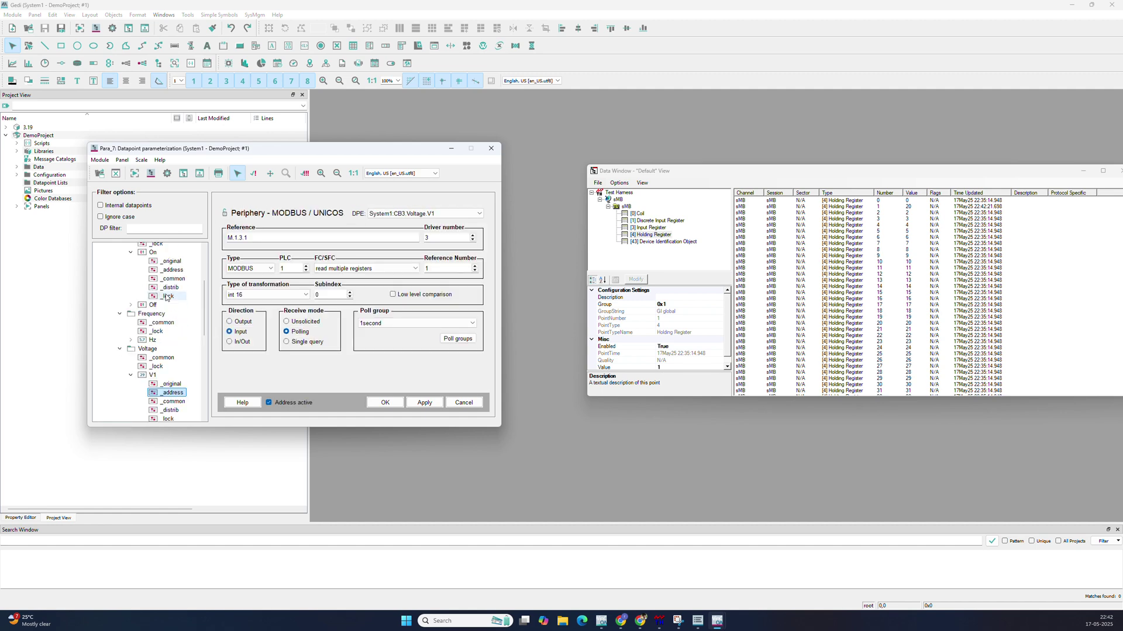
{"action": "left_click", "coordinate": [154, 331]}
{"action": "right_click", "coordinate": [153, 331]}
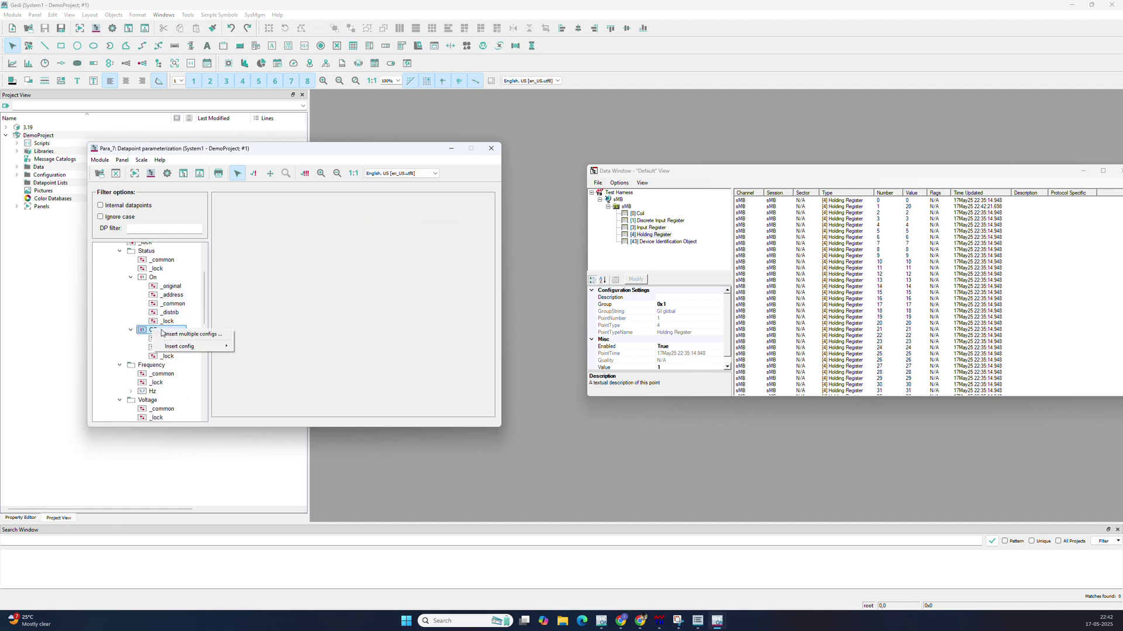
{"action": "mouse_move", "coordinate": [187, 346]}
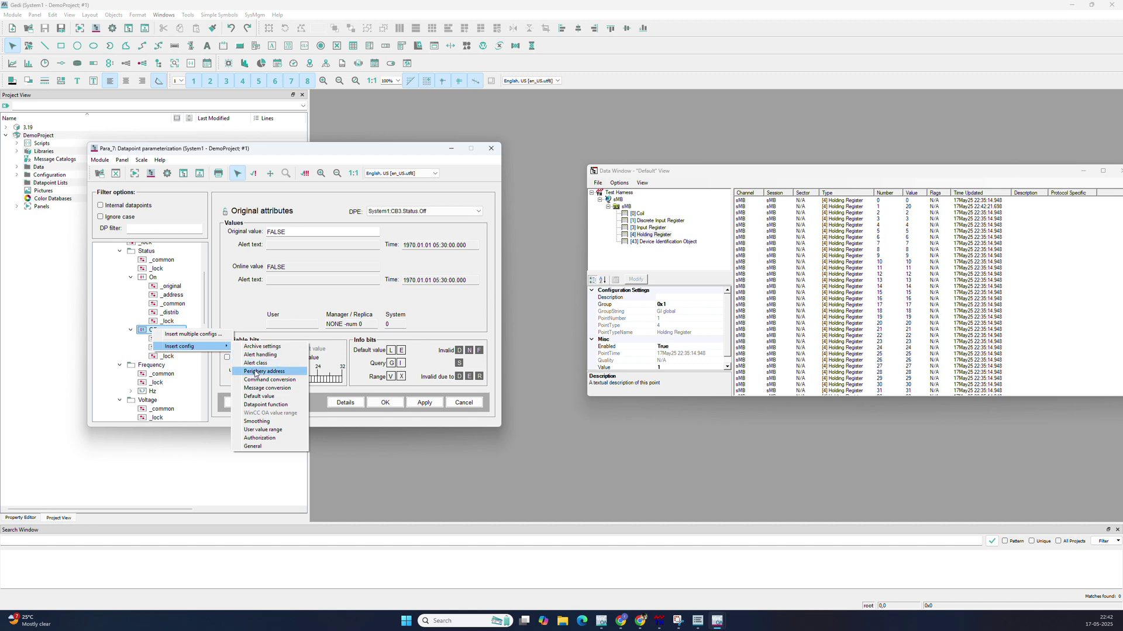
{"action": "left_click", "coordinate": [255, 372]}
{"action": "left_click", "coordinate": [327, 293]}
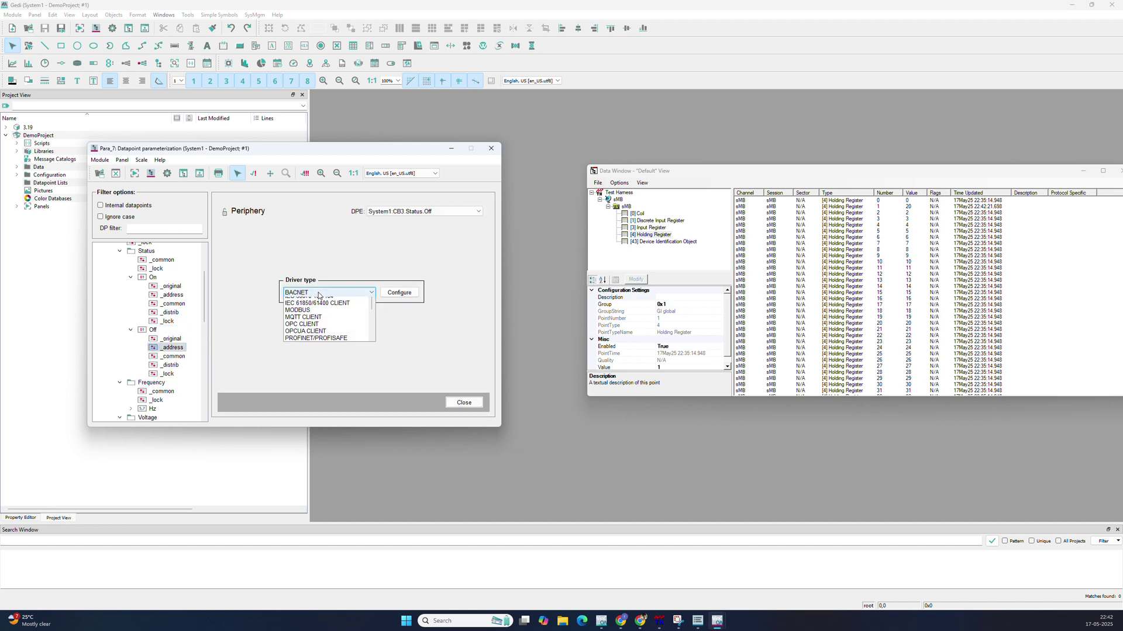
{"action": "left_click", "coordinate": [316, 337]}
{"action": "left_click", "coordinate": [390, 294]}
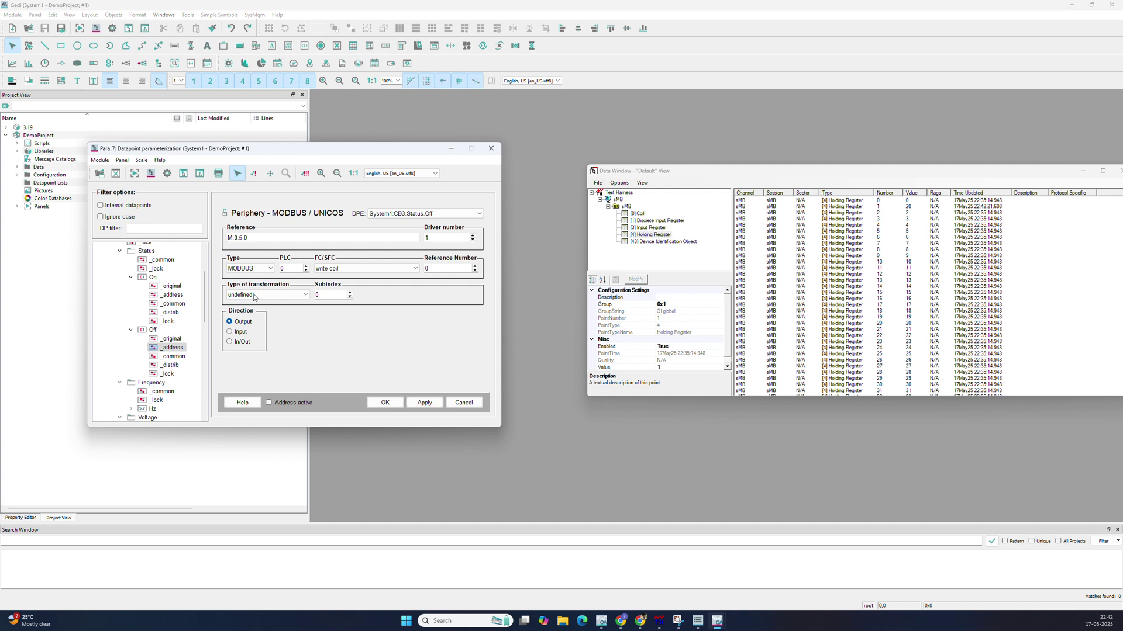
Configure CB3's Status Off address with boolean transformation, PLC 1 and driver number 3, then activate and apply it.
{"action": "left_click", "coordinate": [269, 294]}
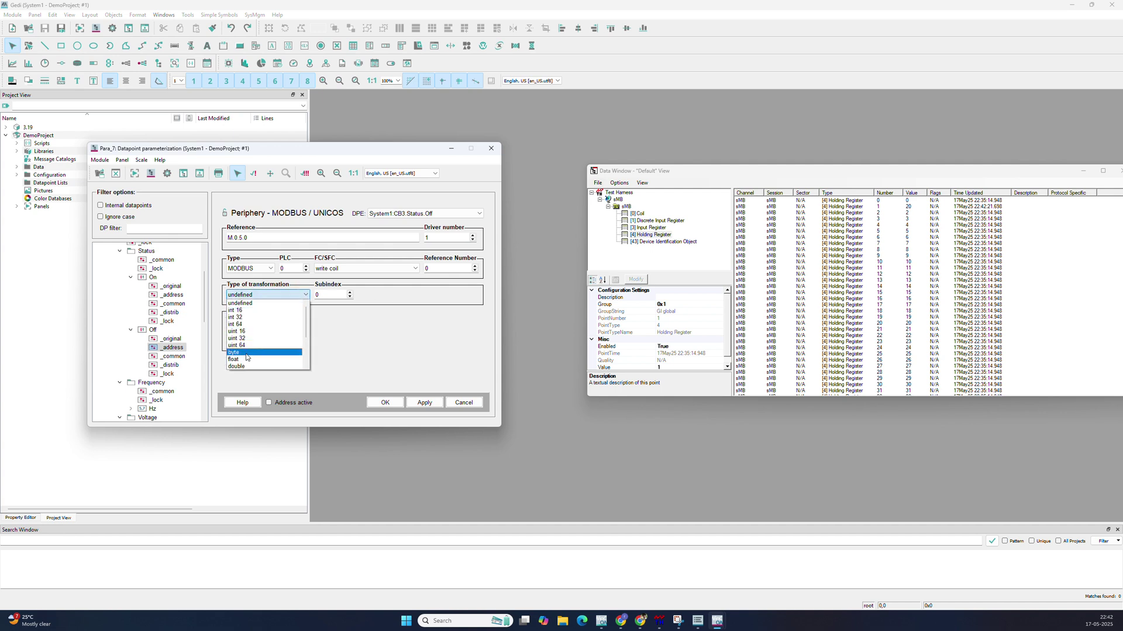
{"action": "scroll", "coordinate": [244, 335], "scroll_direction": "down", "scroll_amount": 3}
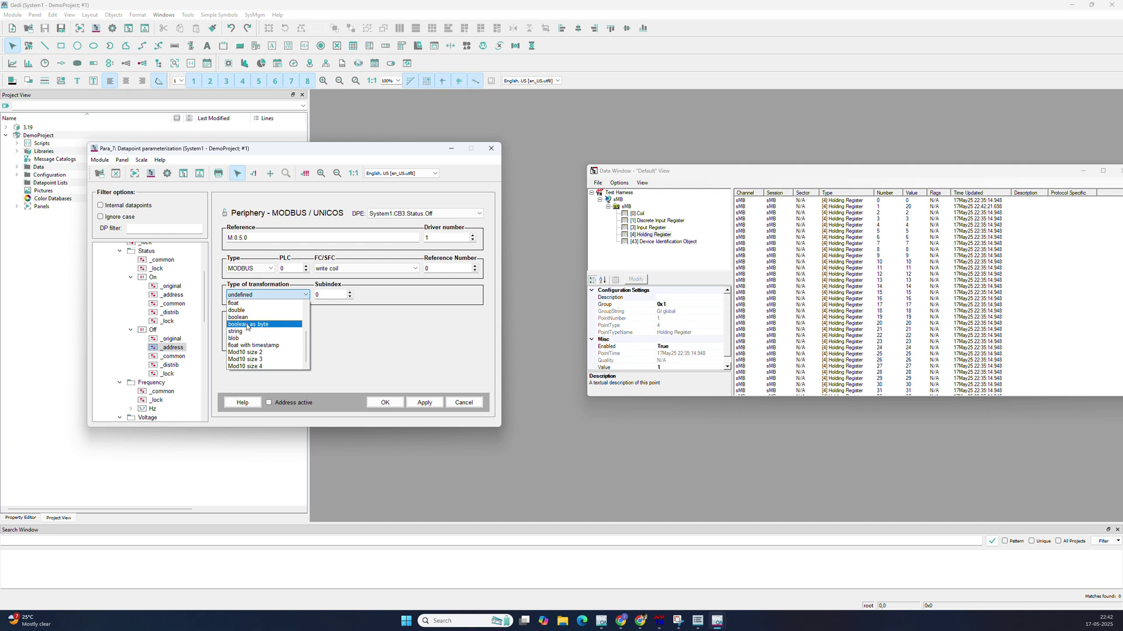
{"action": "left_click", "coordinate": [246, 317]}
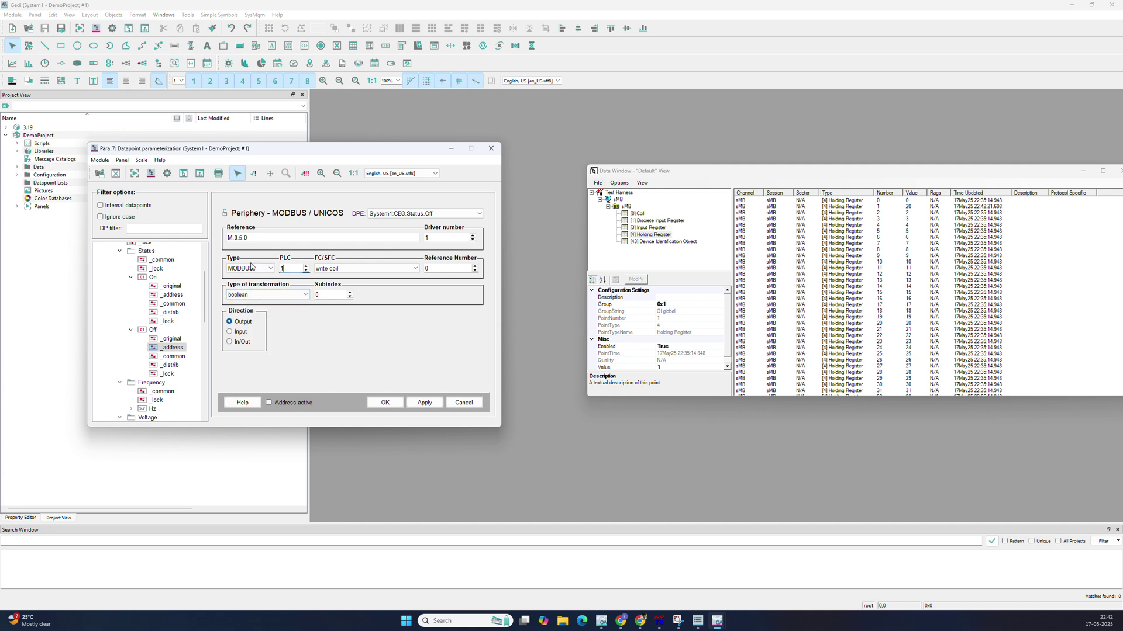
{"action": "left_click", "coordinate": [426, 266]}
{"action": "double_click", "coordinate": [427, 238]}
{"action": "type", "text": "3"}
{"action": "left_click", "coordinate": [292, 403]}
{"action": "left_click", "coordinate": [425, 402]}
Display the Coil points in the data window and set CB3 Status Off's original value to TRUE.
{"action": "left_click", "coordinate": [640, 214]}
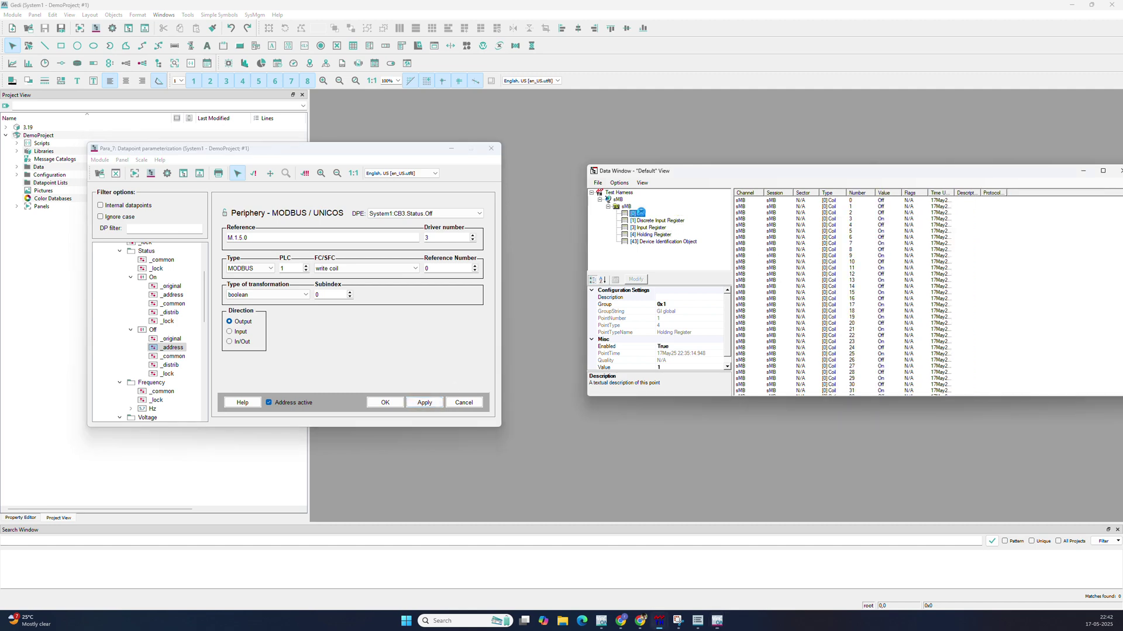
{"action": "left_click", "coordinate": [171, 339]}
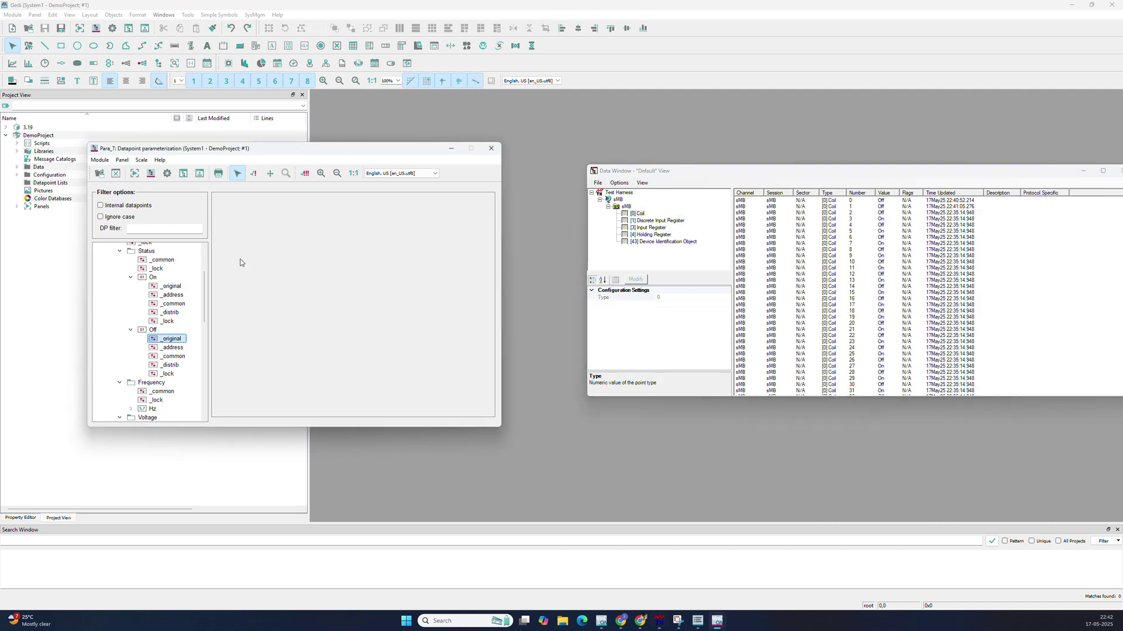
{"action": "type", "text": "TRUE"}
{"action": "key", "text": "Return"}
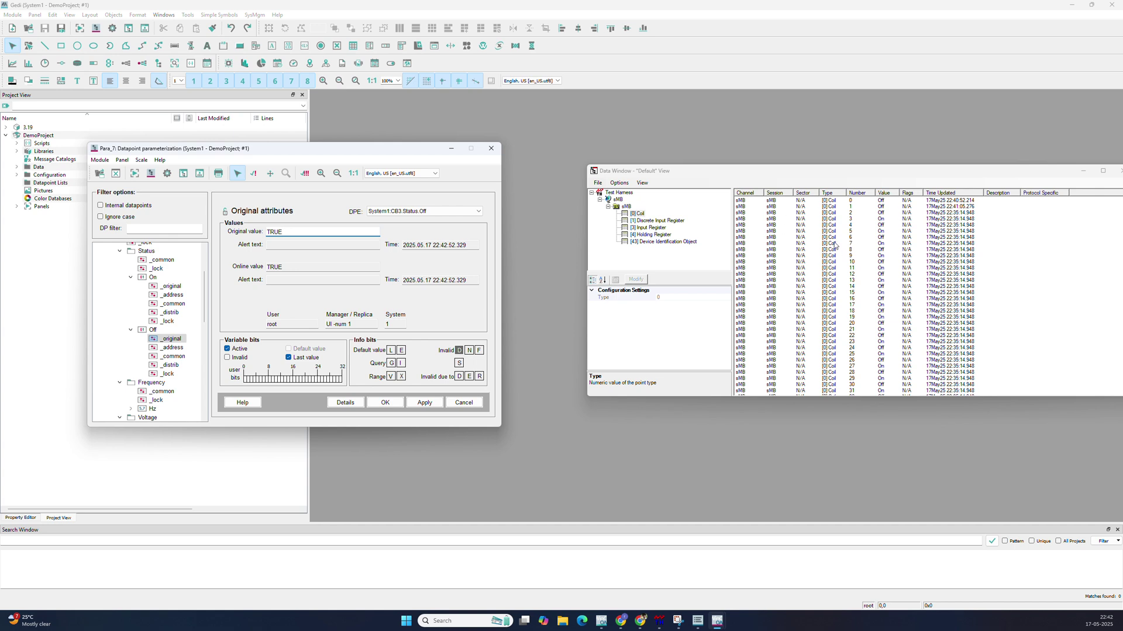
Review the Status Off address and its available function codes, and inspect coil 0 in the data window.
{"action": "left_click", "coordinate": [193, 347]}
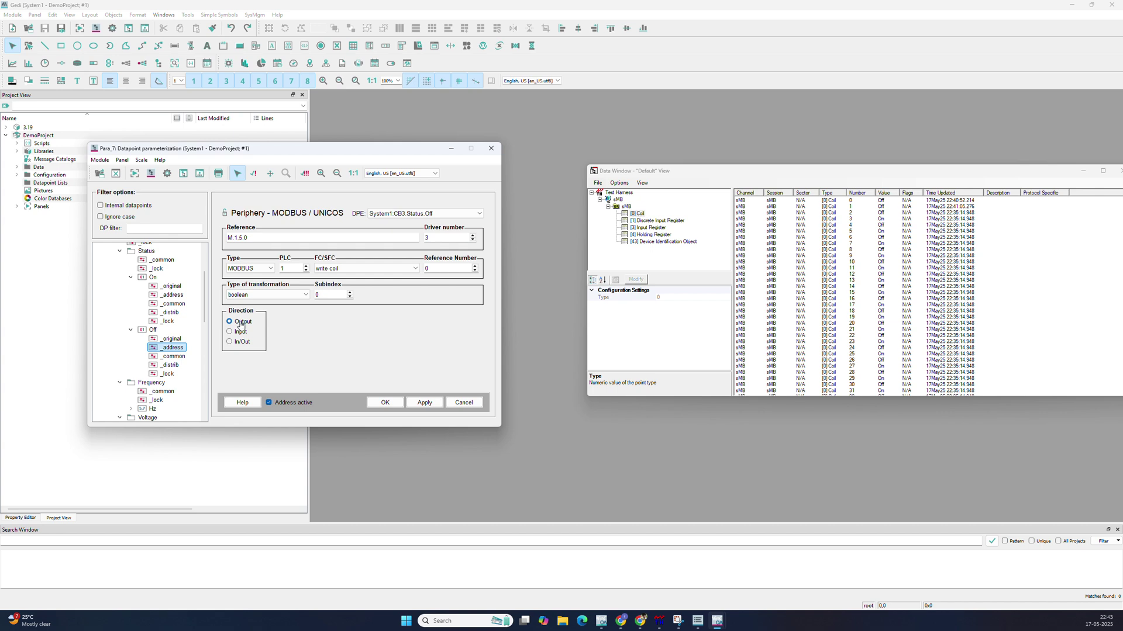
{"action": "left_click", "coordinate": [283, 269]}
{"action": "left_click", "coordinate": [351, 270]}
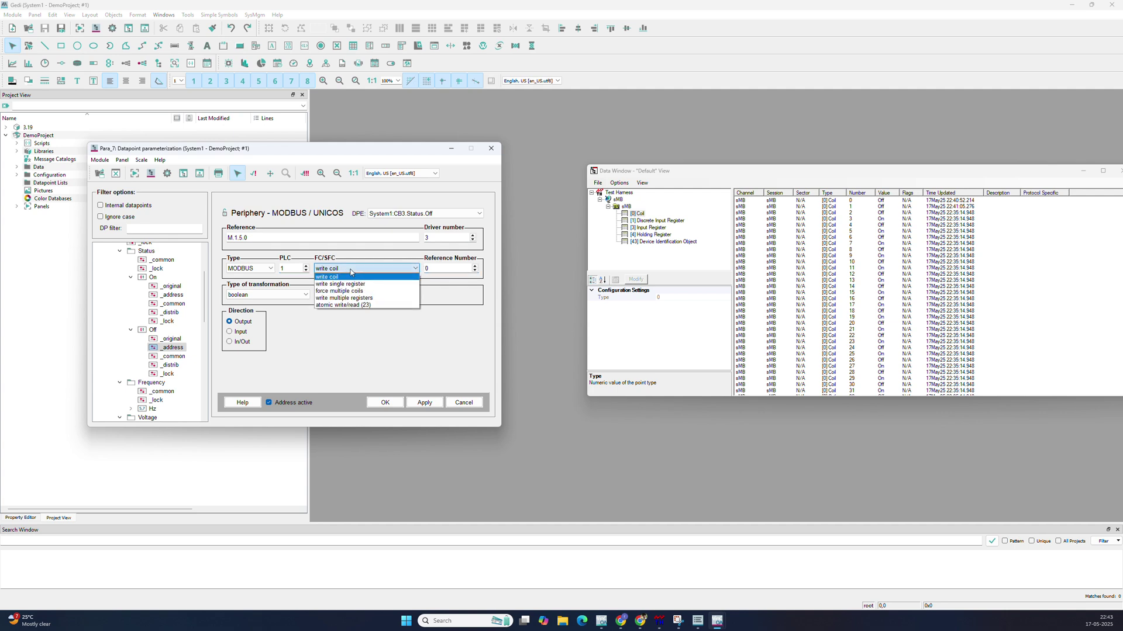
{"action": "left_click", "coordinate": [387, 322]}
{"action": "left_click", "coordinate": [852, 201]}
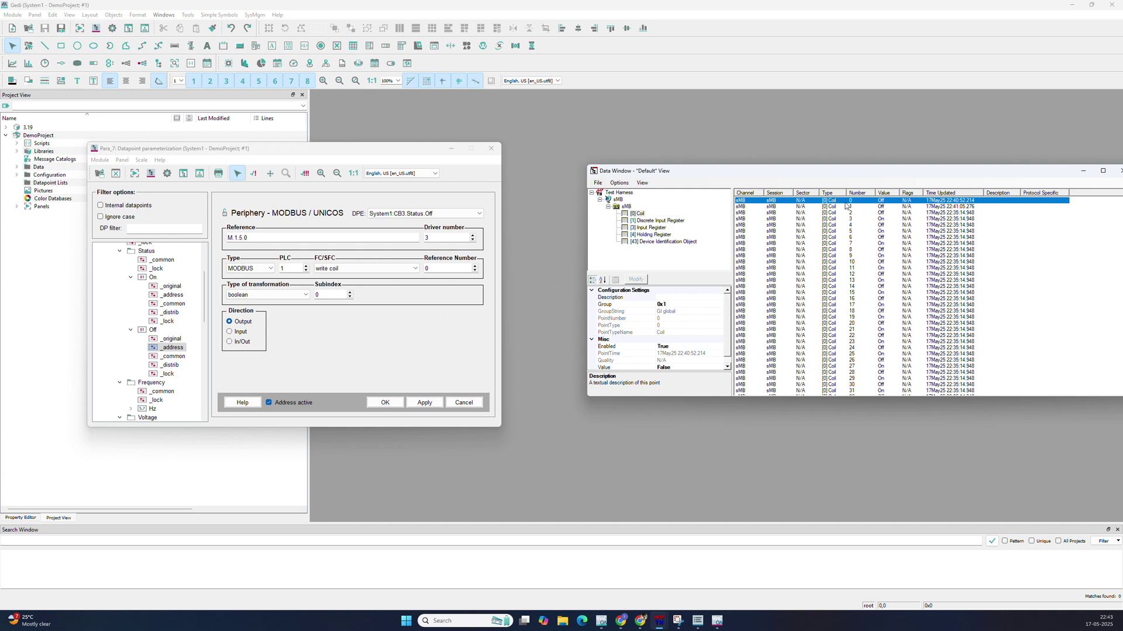
Examine the original value and the periphery address settings of CB3's Status On element.
{"action": "left_click", "coordinate": [169, 340]}
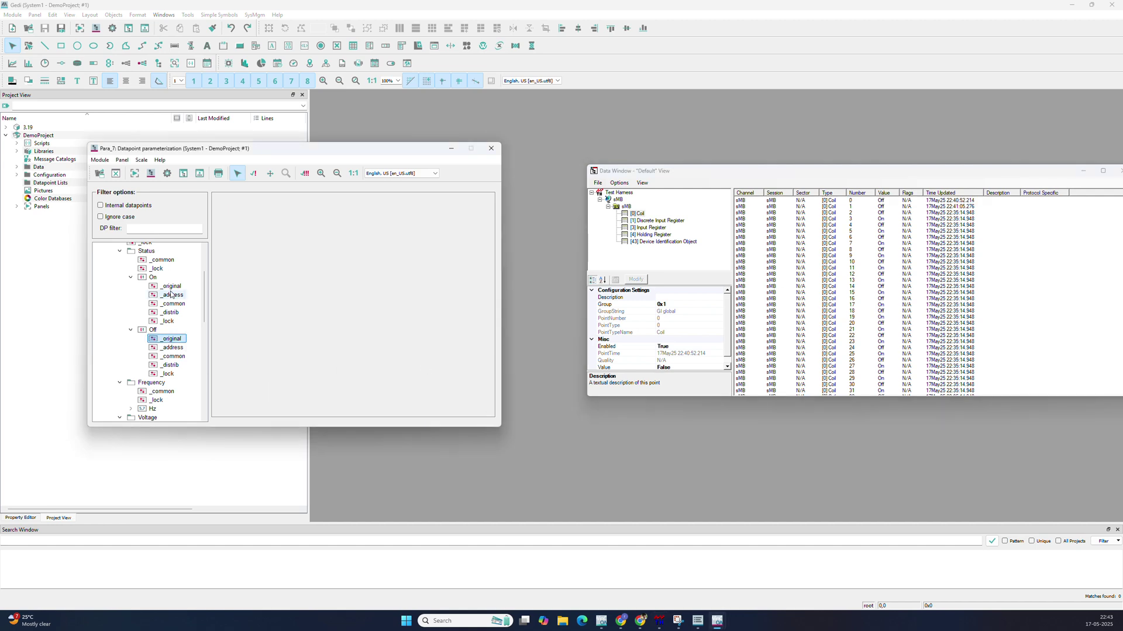
{"action": "left_click", "coordinate": [169, 294]}
{"action": "left_click", "coordinate": [168, 289]}
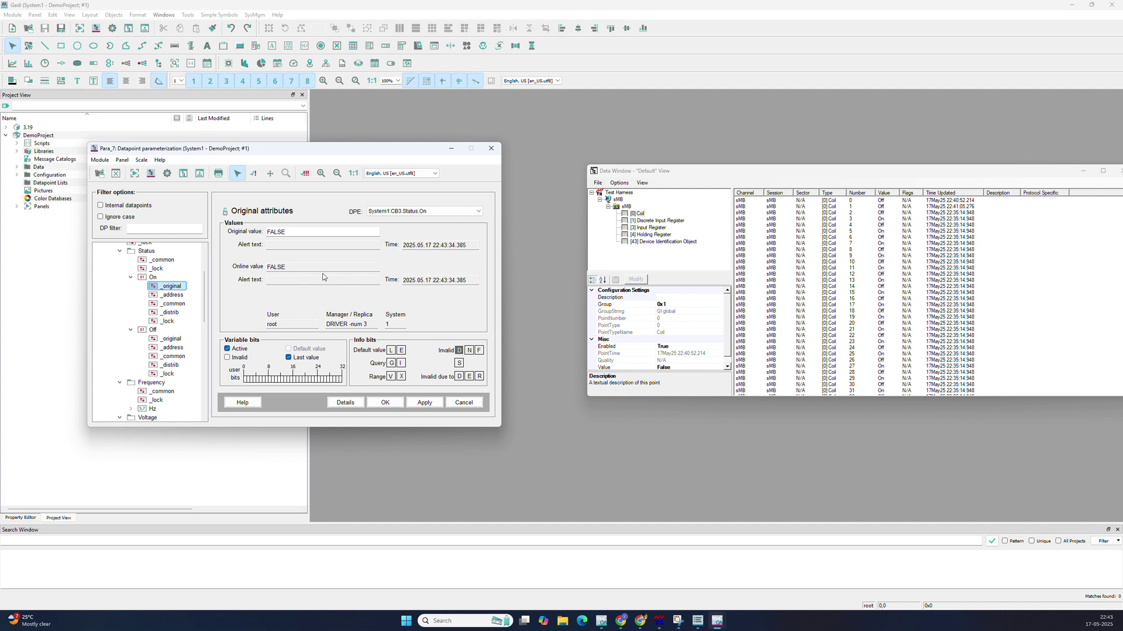
{"action": "left_click", "coordinate": [171, 295]}
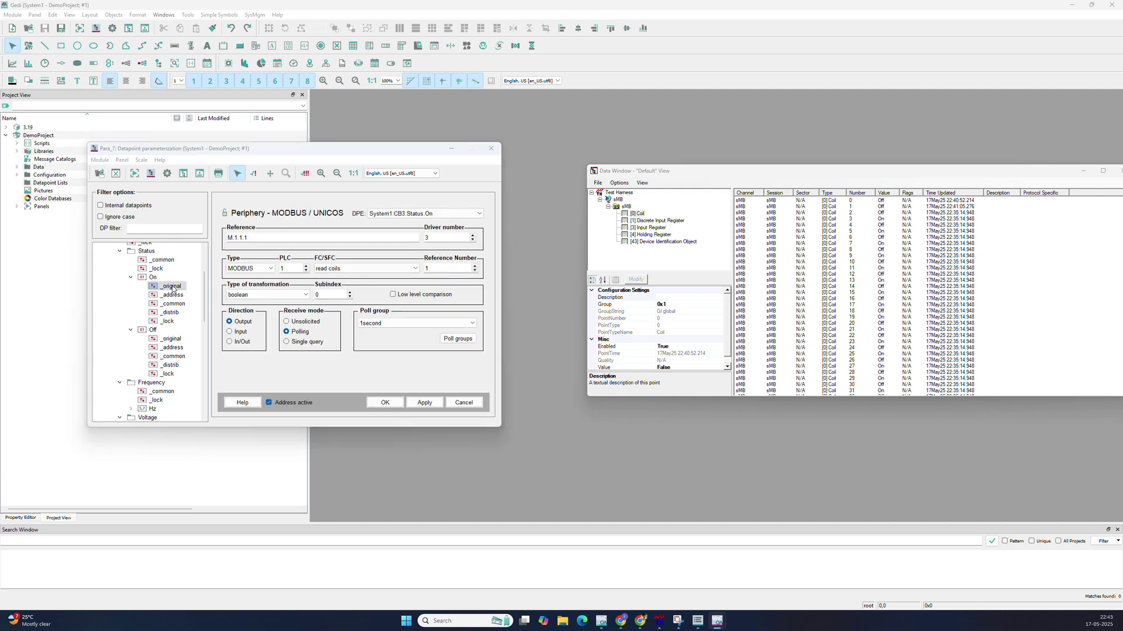
{"action": "left_click", "coordinate": [489, 311]}
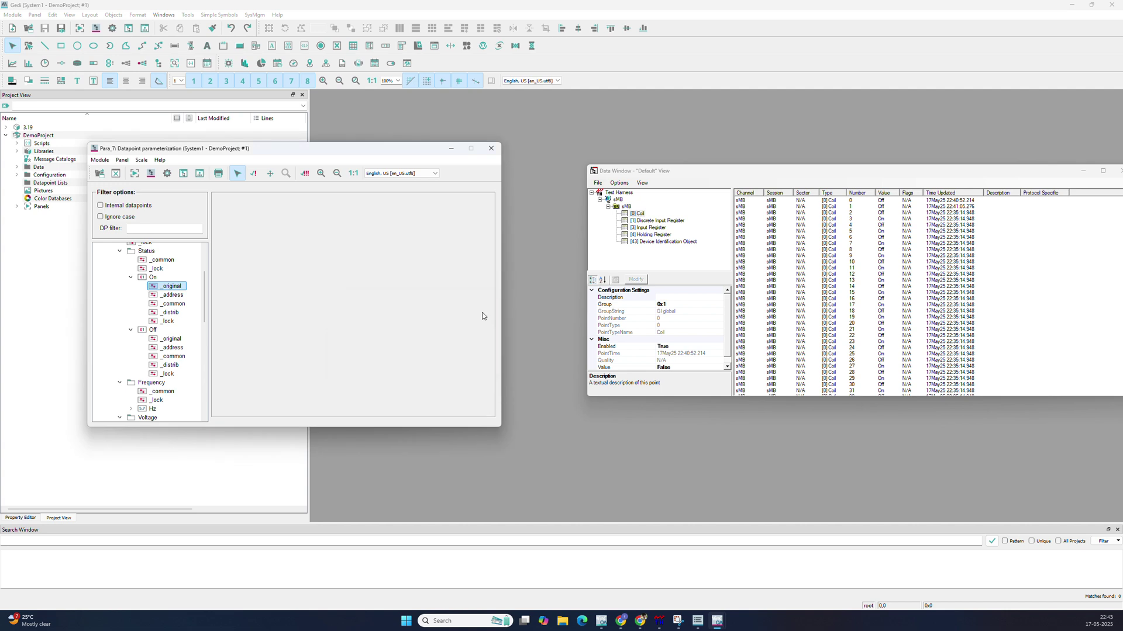